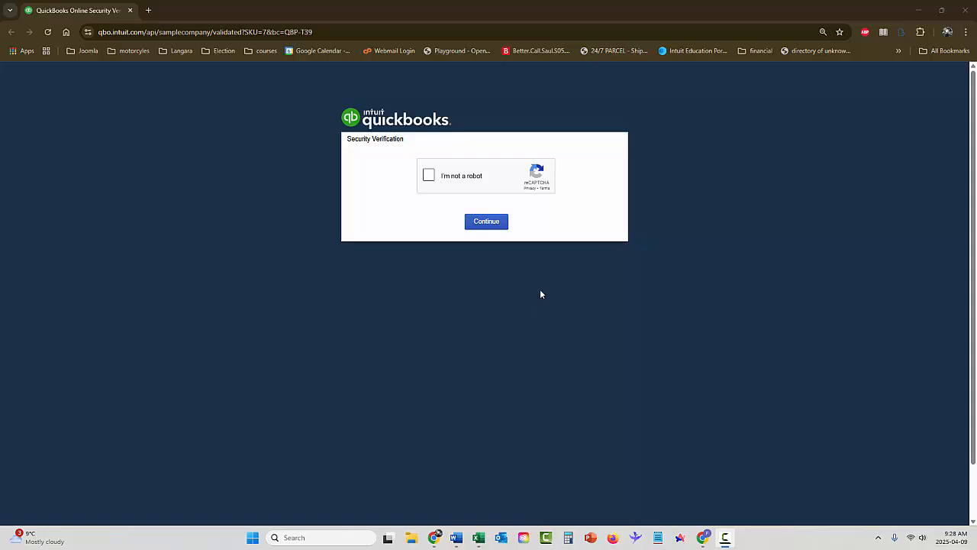
Pass the reCAPTCHA check and continue into the Craig's Design and Landscaping Services sample company
click(429, 176)
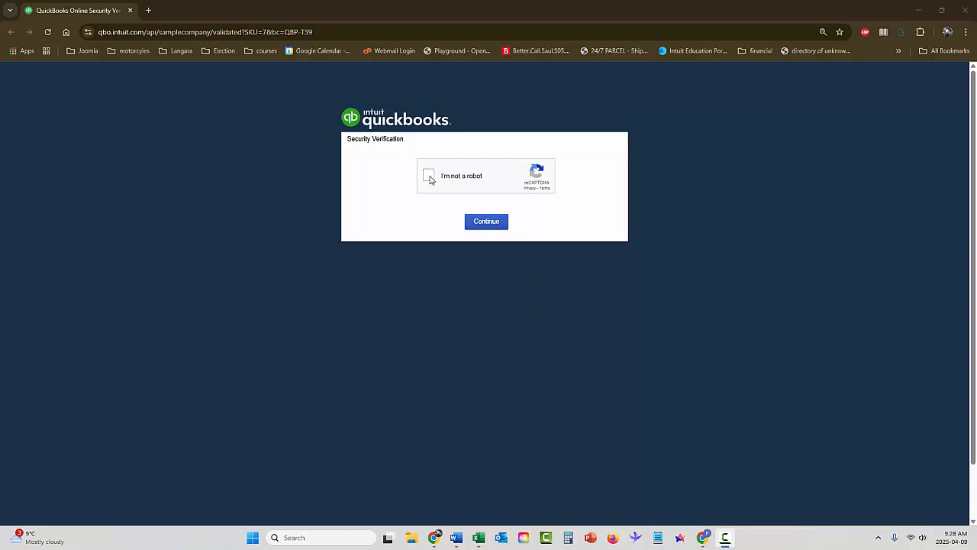
click(495, 224)
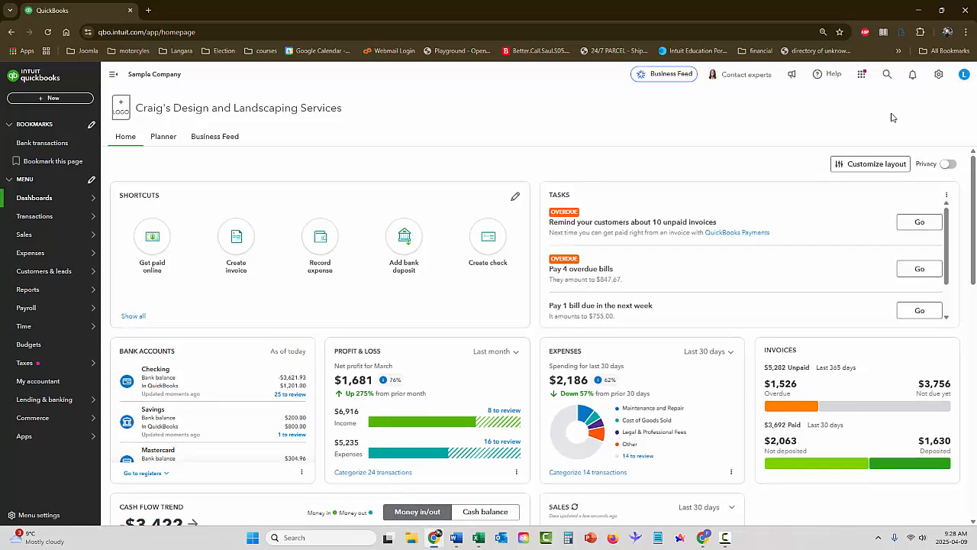
From the gear menu's Products and services list, start a new Inventory item
click(939, 80)
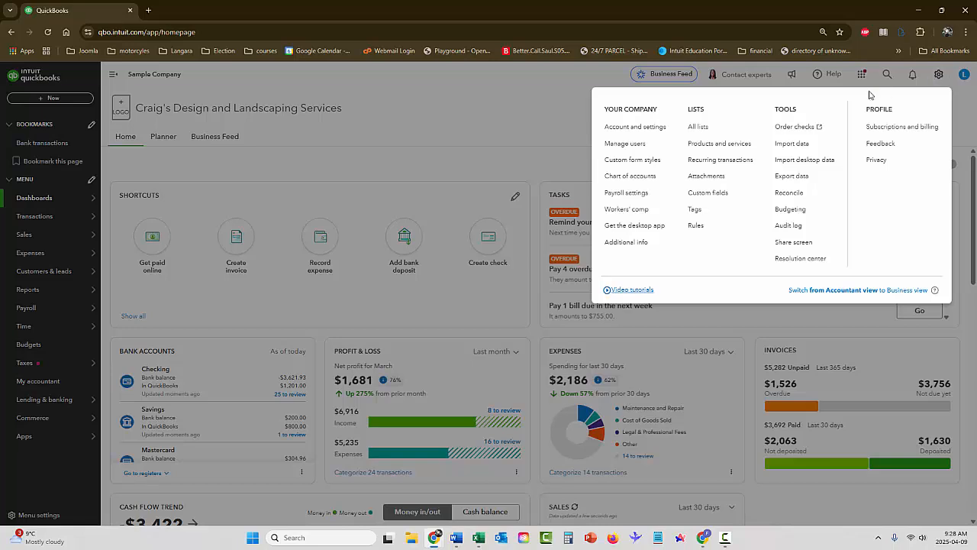
click(716, 145)
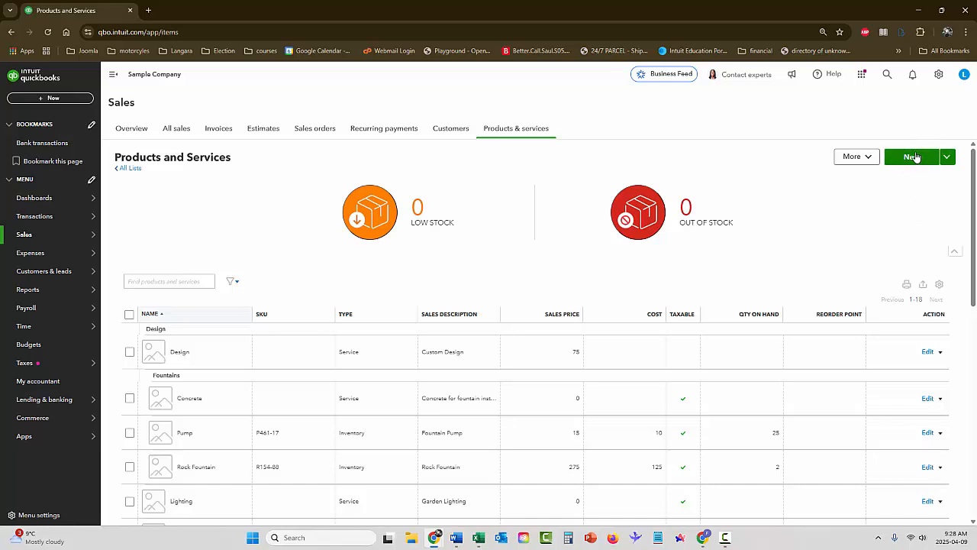
click(908, 158)
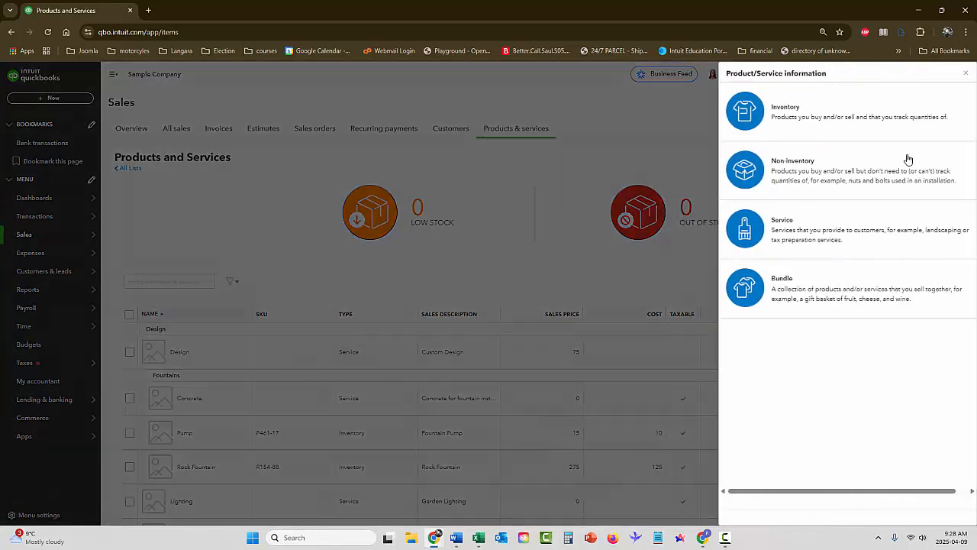
click(761, 120)
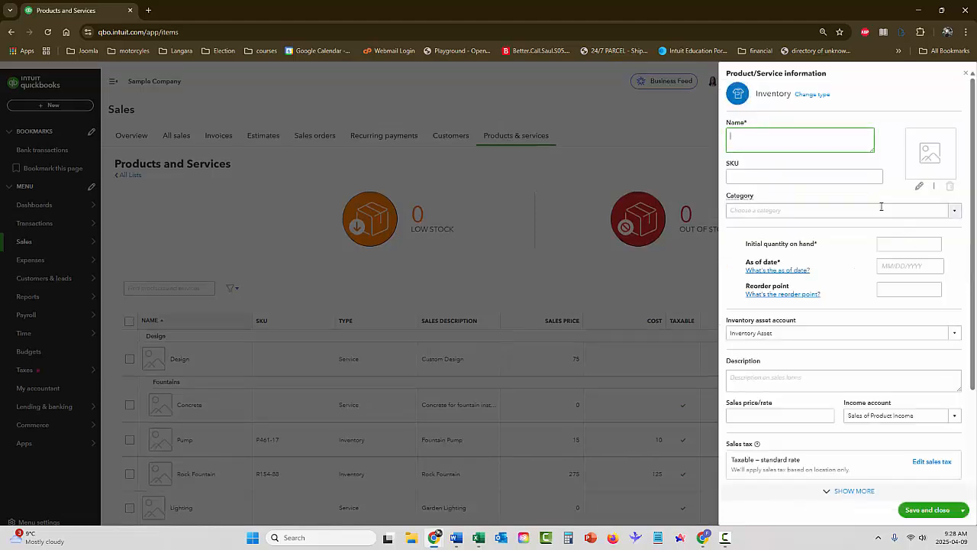
Name the item 'Cherub' and create and assign a new 'Statues' category
text(Cherub)
key(Tab)
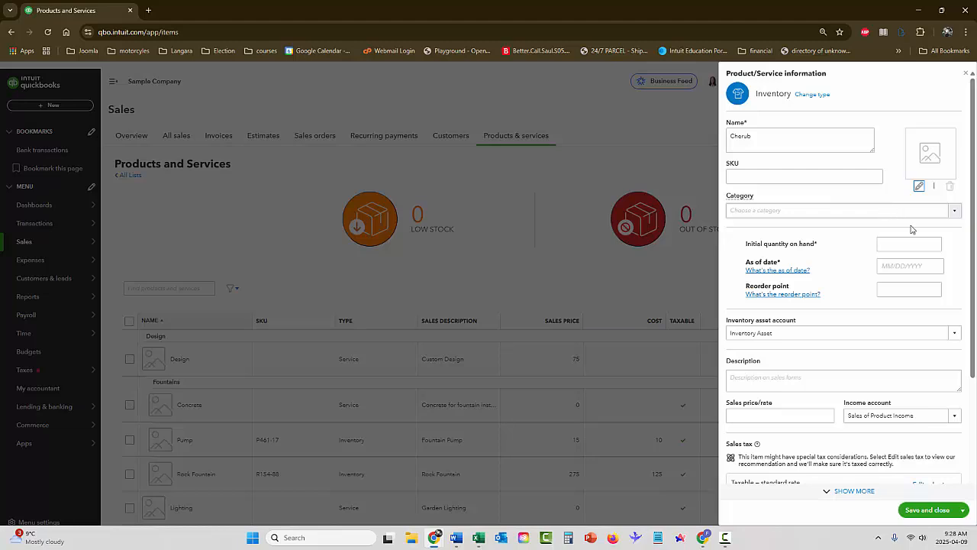
click(901, 210)
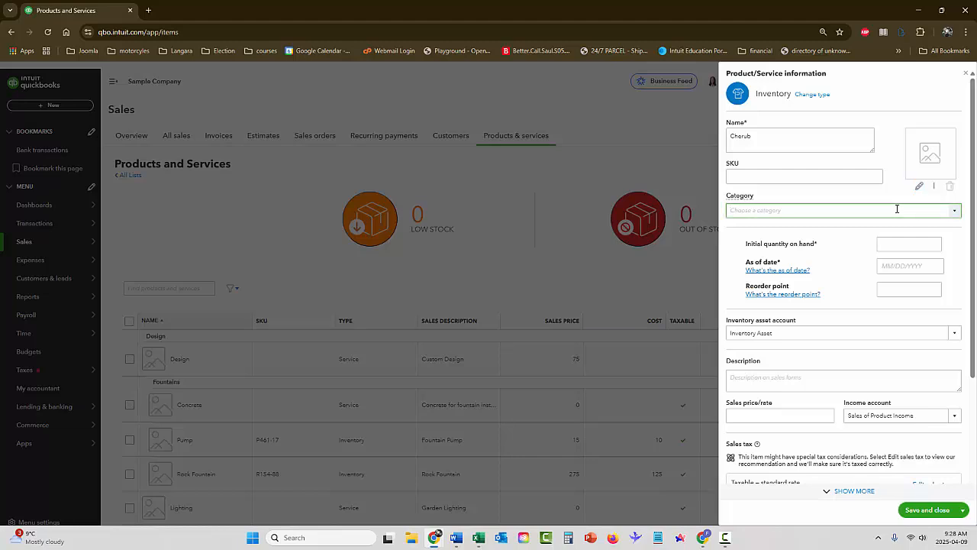
text(S)
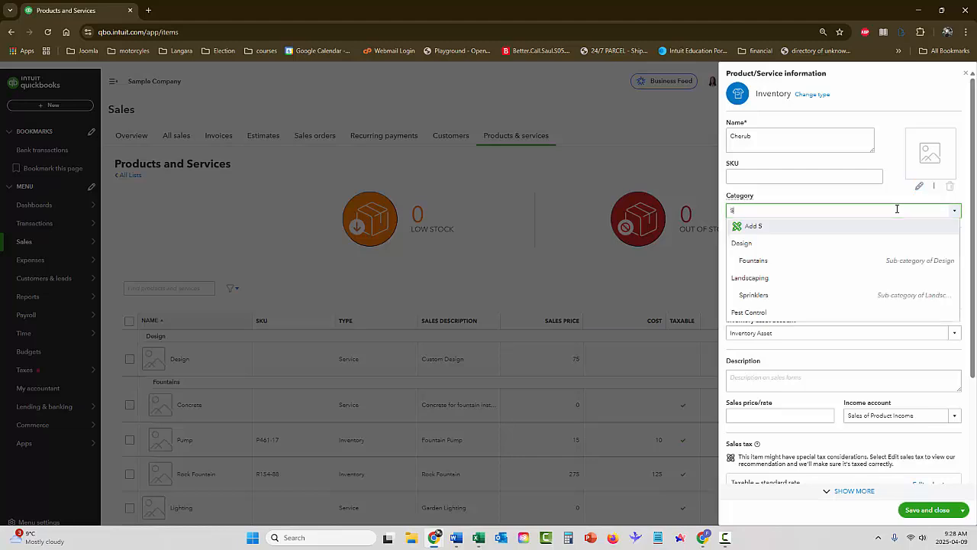
text(tatue)
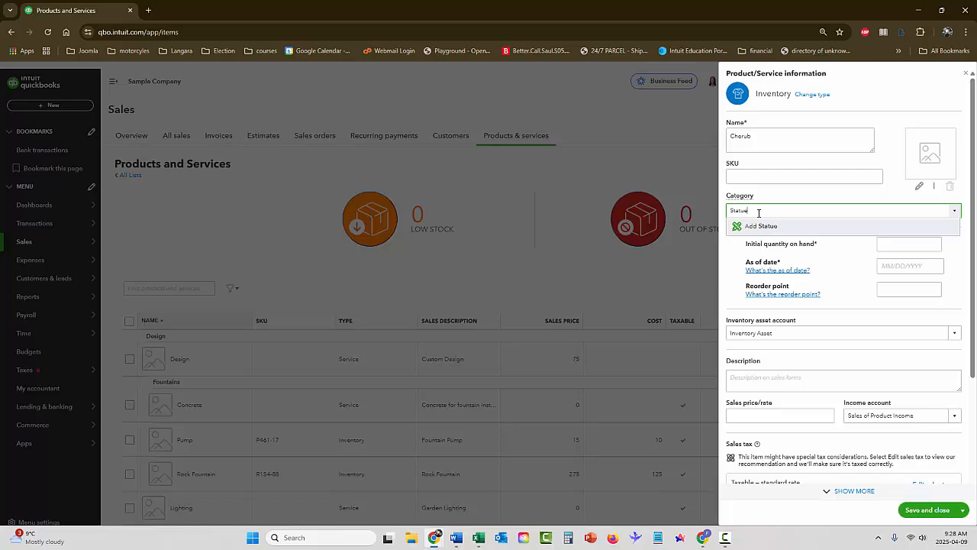
text(s)
click(760, 227)
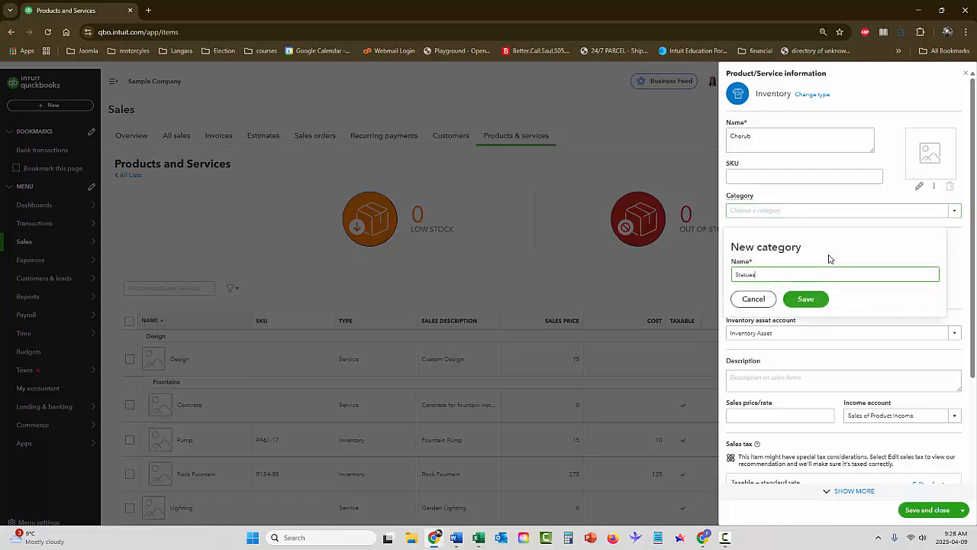
click(811, 303)
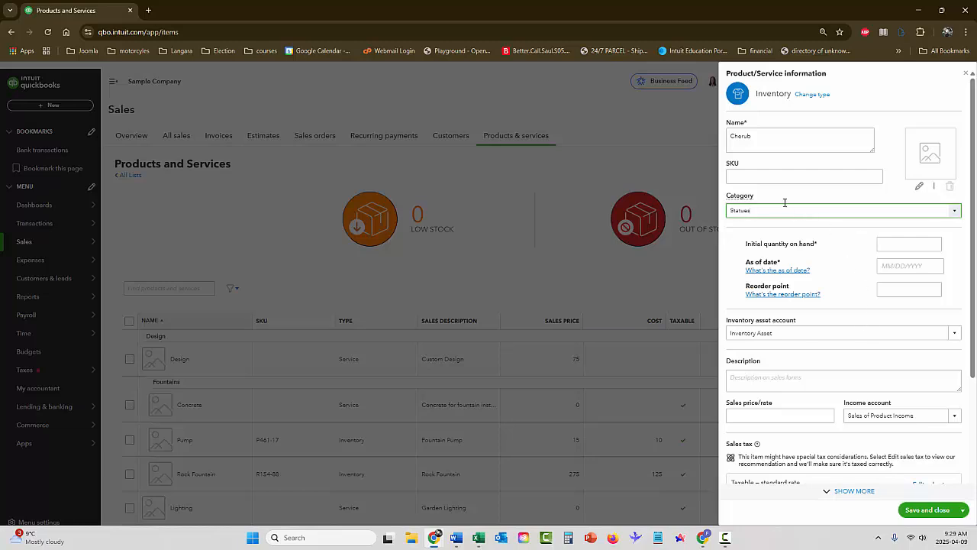
Enter the description '3 Foot Cherub Statue' and a sales price of 300
scroll(779, 188, down, 1)
scroll(777, 187, up, 1)
scroll(760, 145, down, 1)
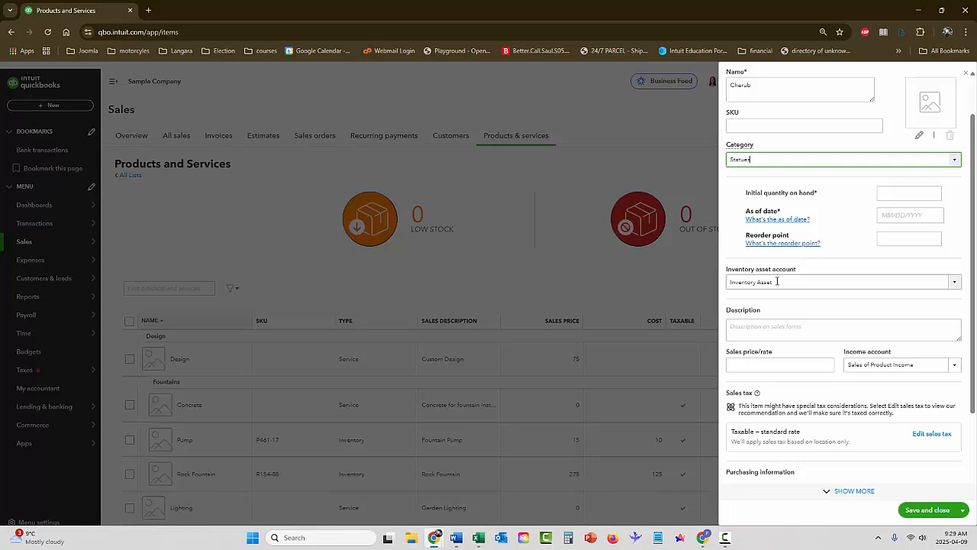
scroll(778, 280, down, 1)
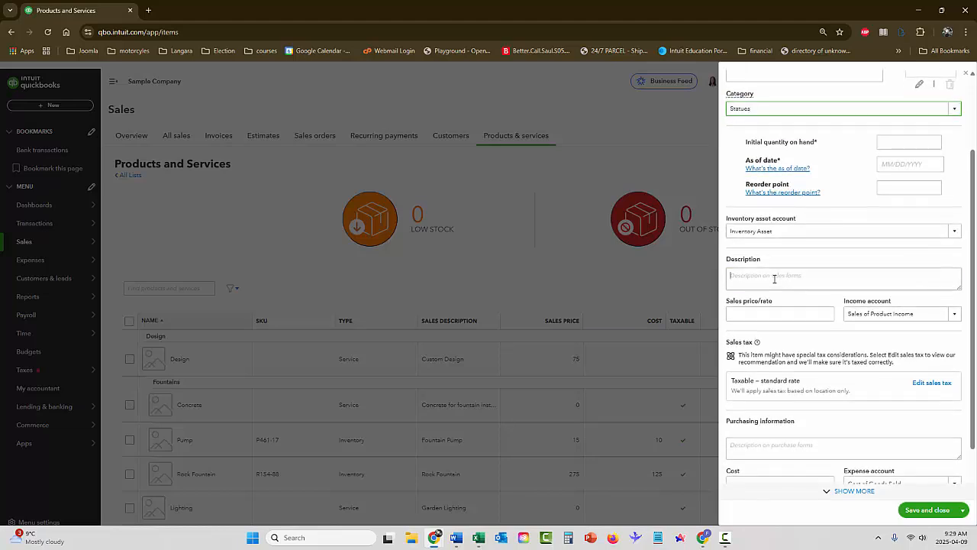
click(781, 280)
text(3)
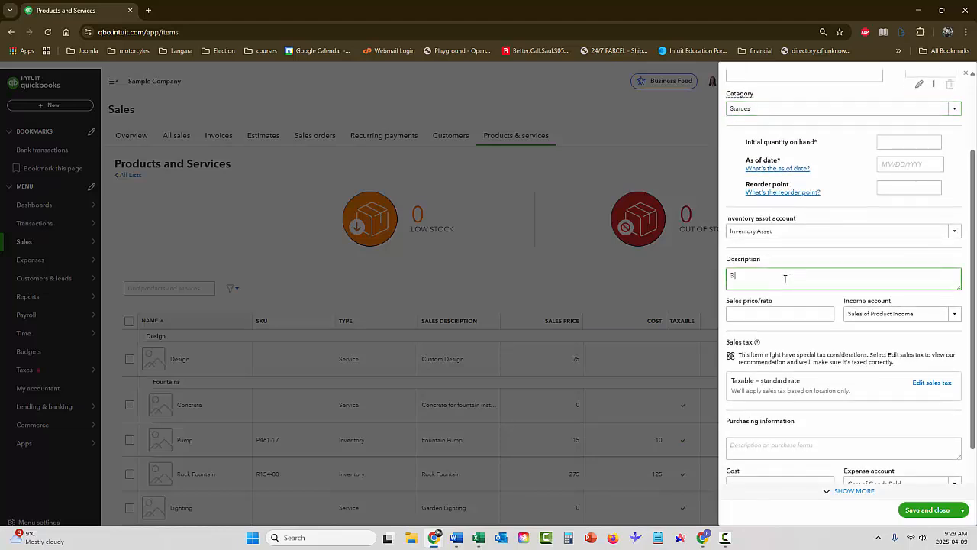
text( EFoot Cherub Statue)
click(794, 314)
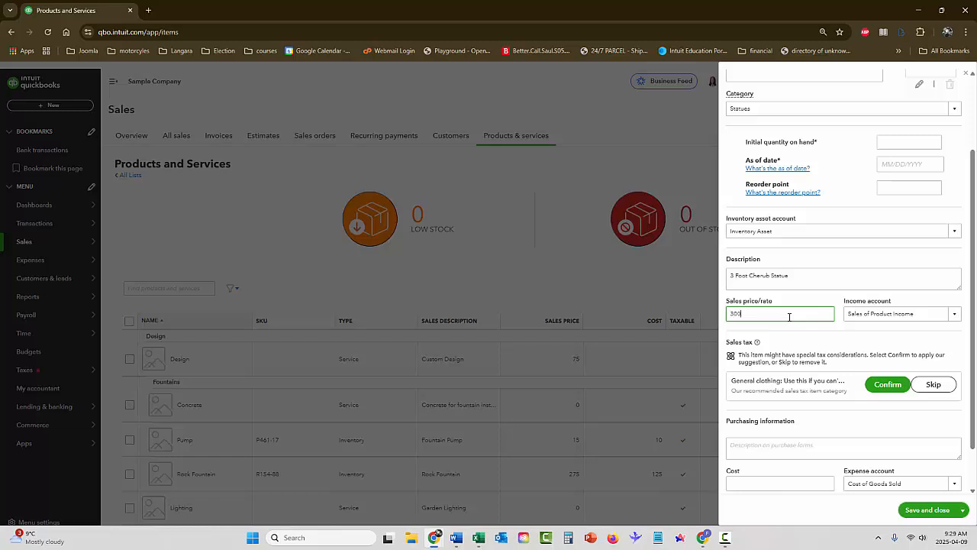
key(Tab)
scroll(885, 217, up, 2)
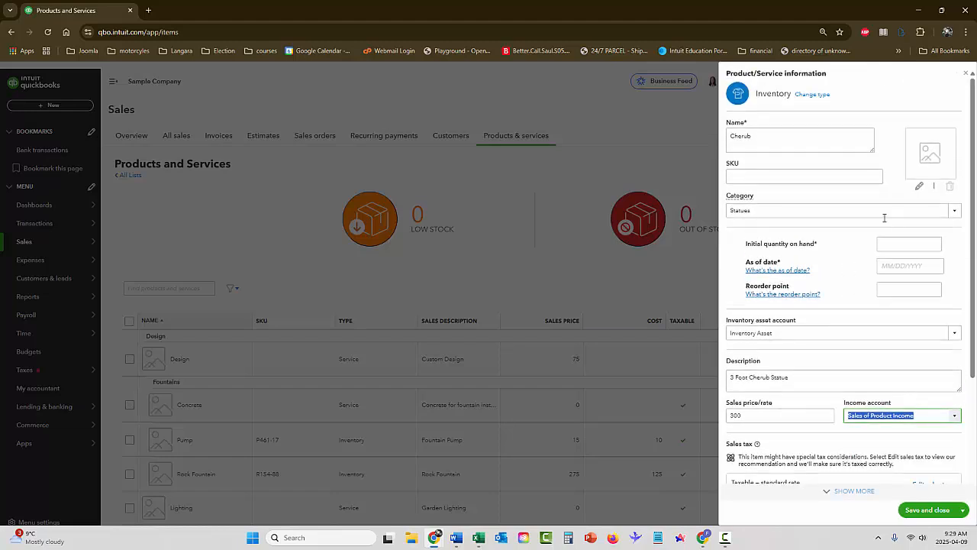
Enter initial quantity 10 as of 04/09/2025 and a reorder point of 5
click(920, 244)
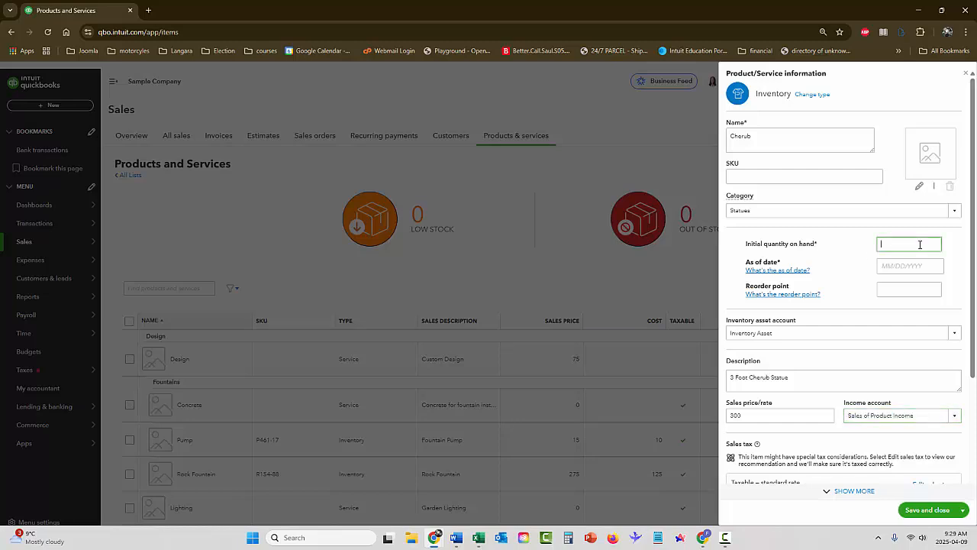
text(10)
key(Tab)
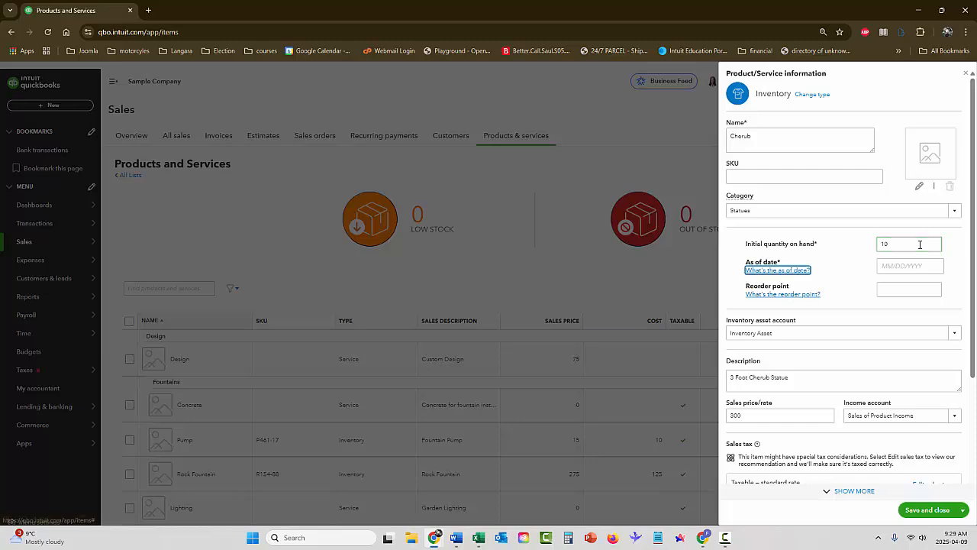
click(913, 265)
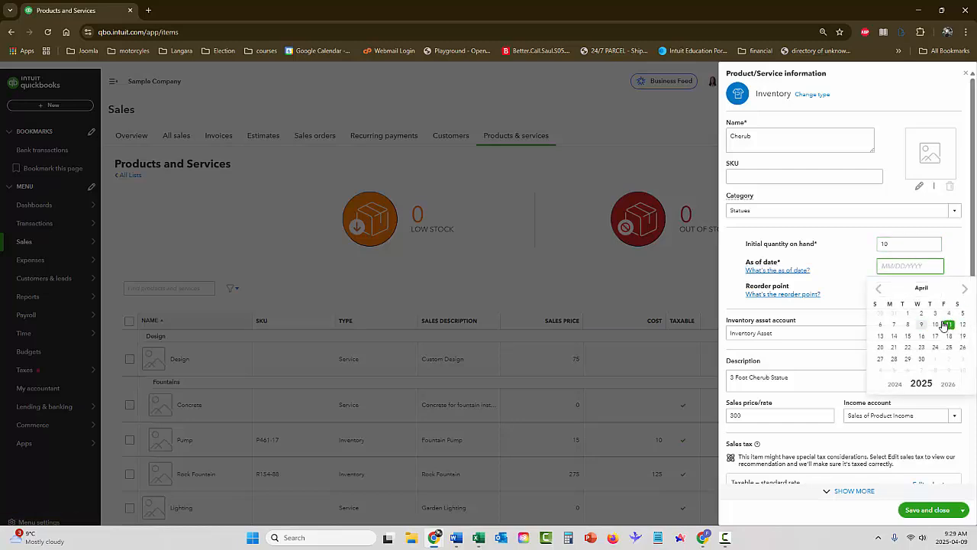
click(922, 324)
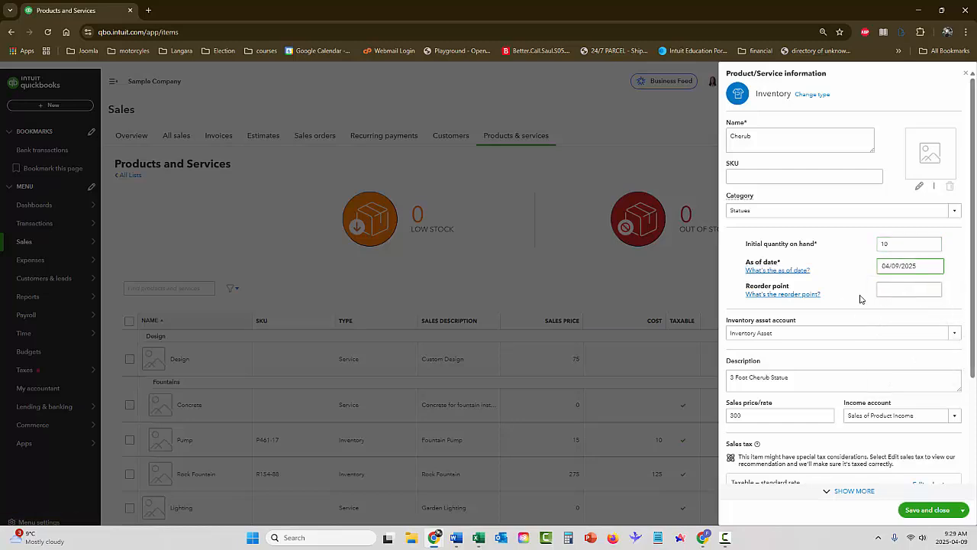
click(913, 293)
text(5)
key(Tab)
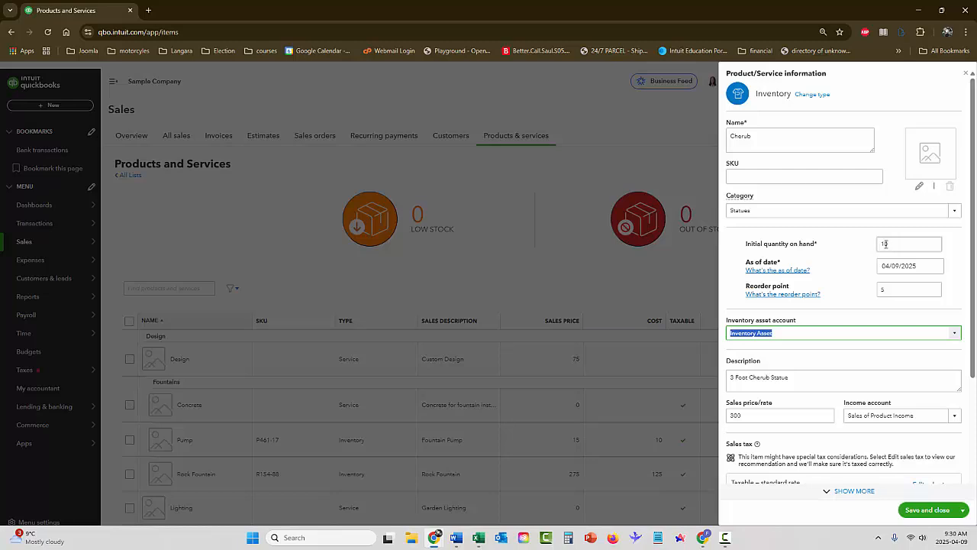
scroll(840, 290, down, 1)
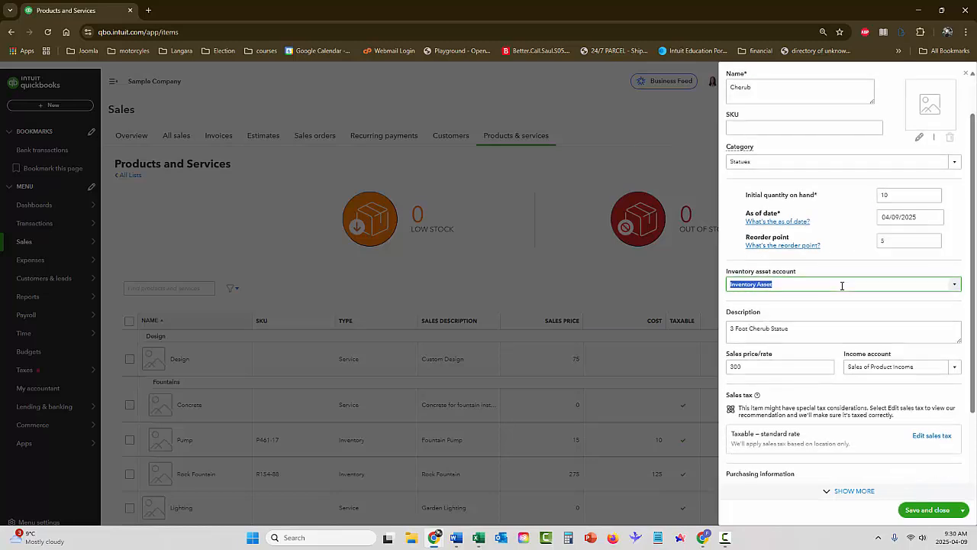
scroll(840, 284, down, 1)
scroll(848, 281, down, 1)
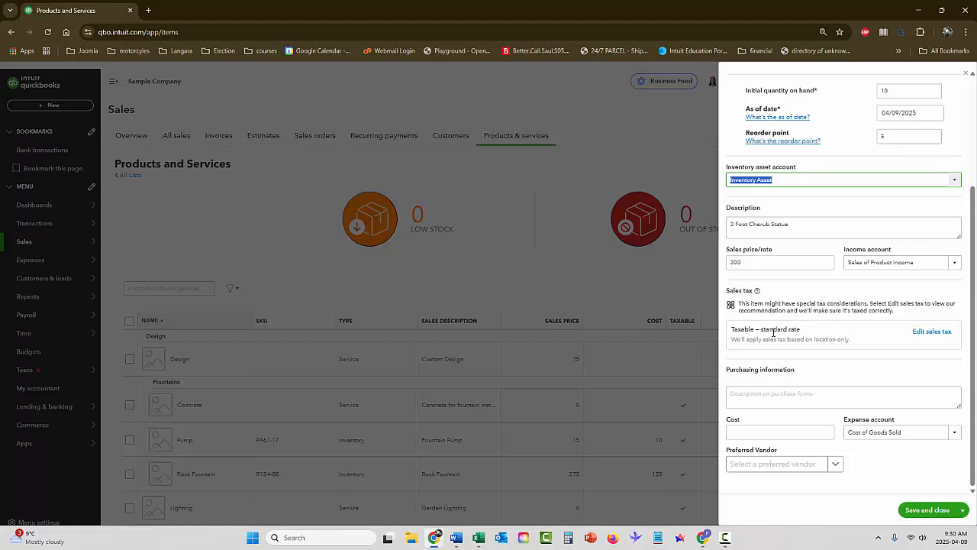
Enter a cost of 150, keep Cost of Goods Sold as expense account, and save and close
click(776, 397)
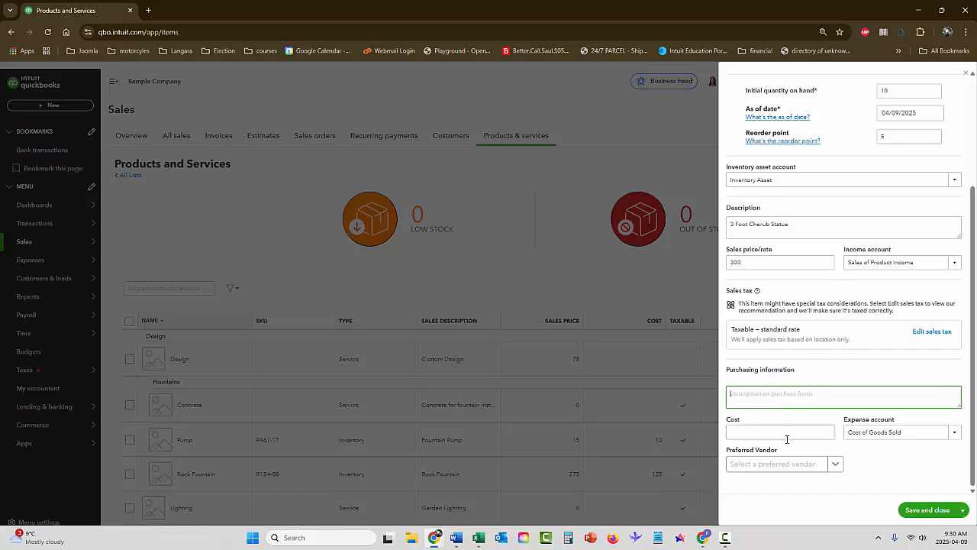
click(764, 433)
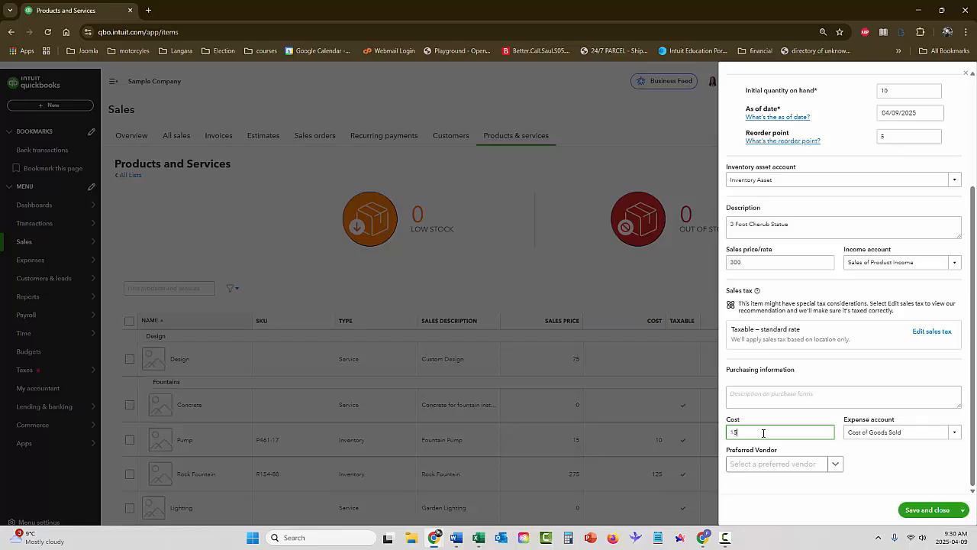
key(Tab)
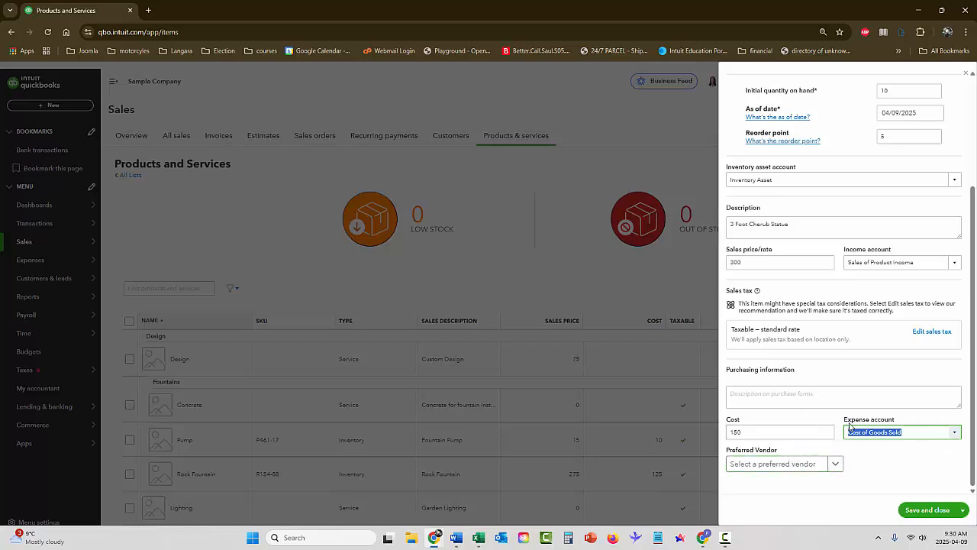
click(870, 464)
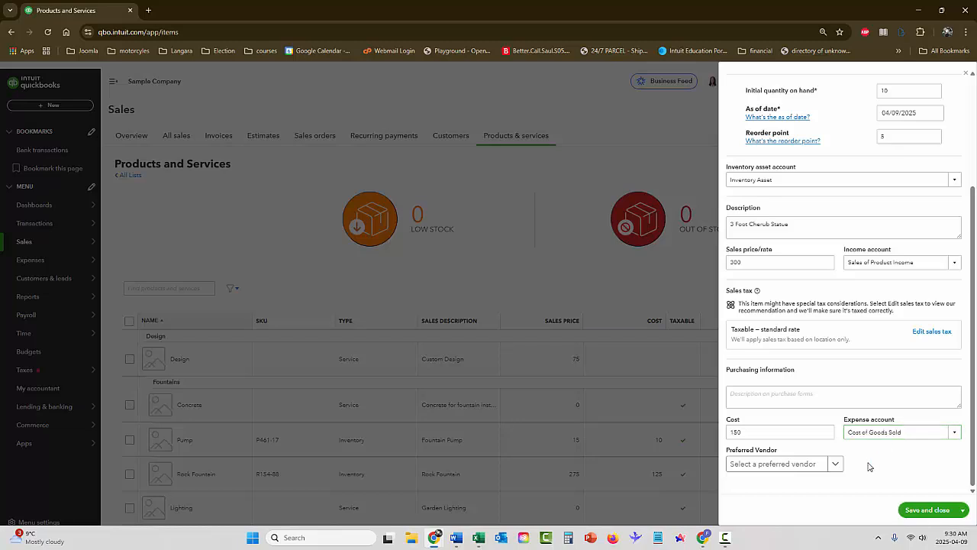
click(762, 465)
click(964, 512)
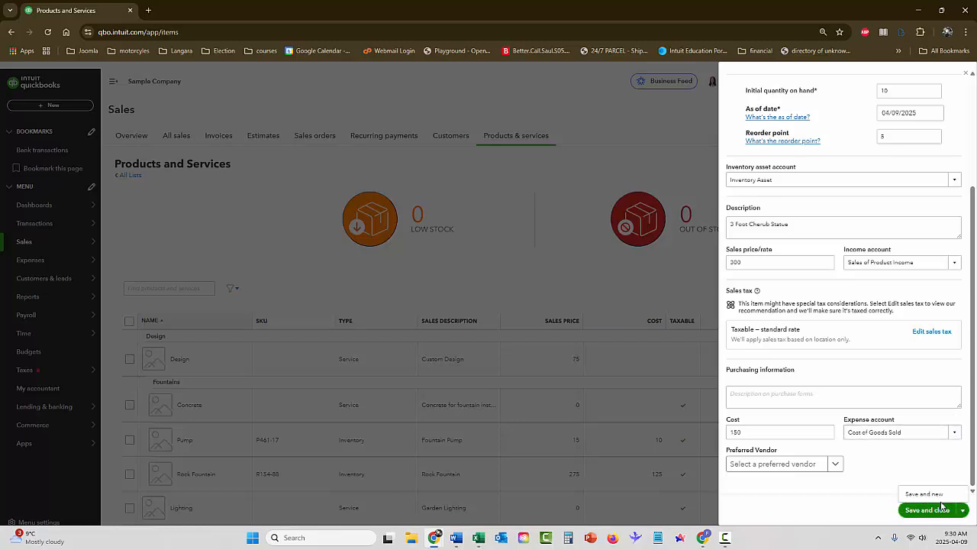
click(928, 510)
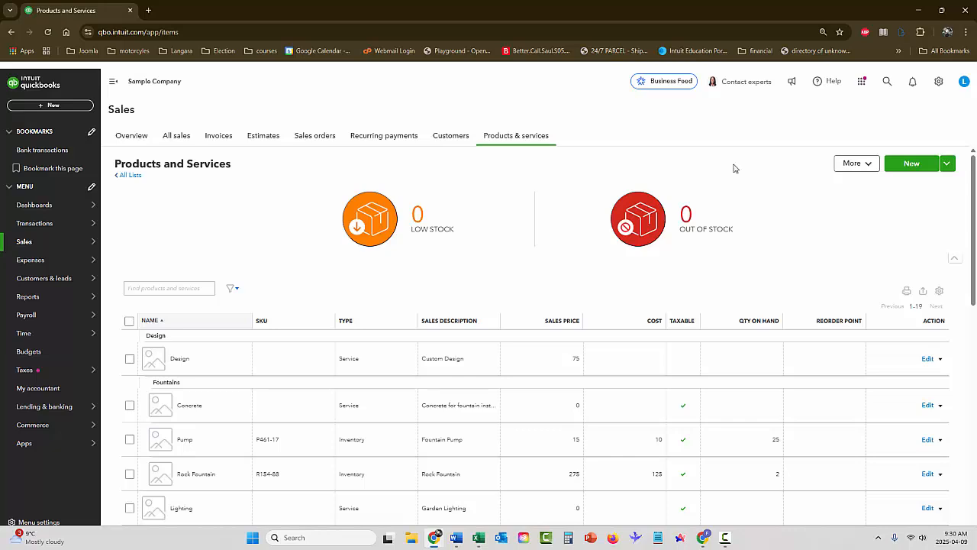
Create inventory item 'Dragon' in Statues with 3 on hand as of 04/09/2025, reorder point 2
click(910, 168)
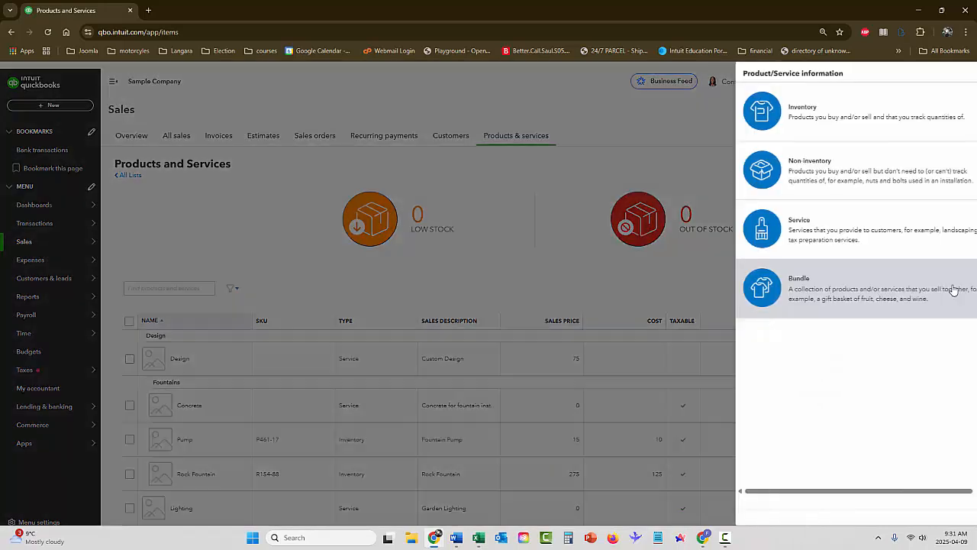
click(771, 118)
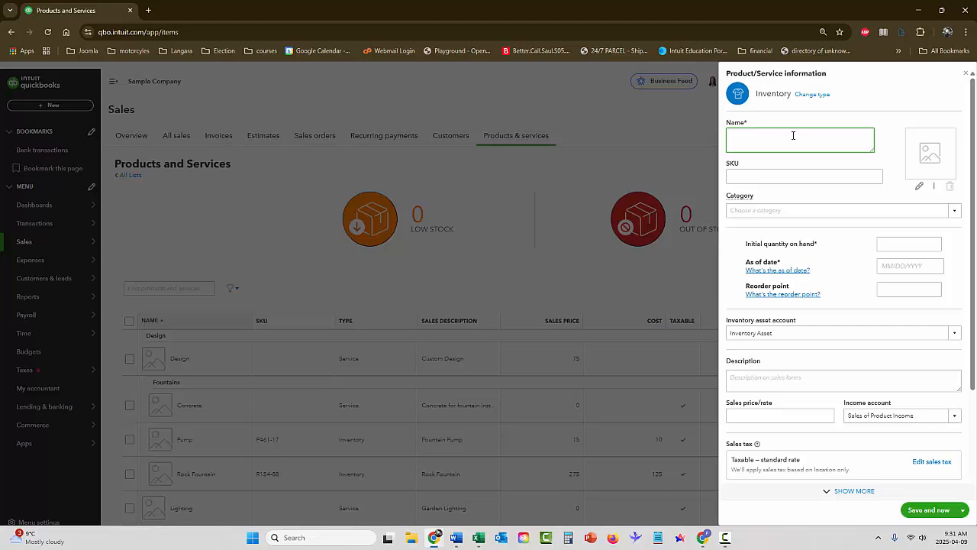
text(Dragon)
click(948, 212)
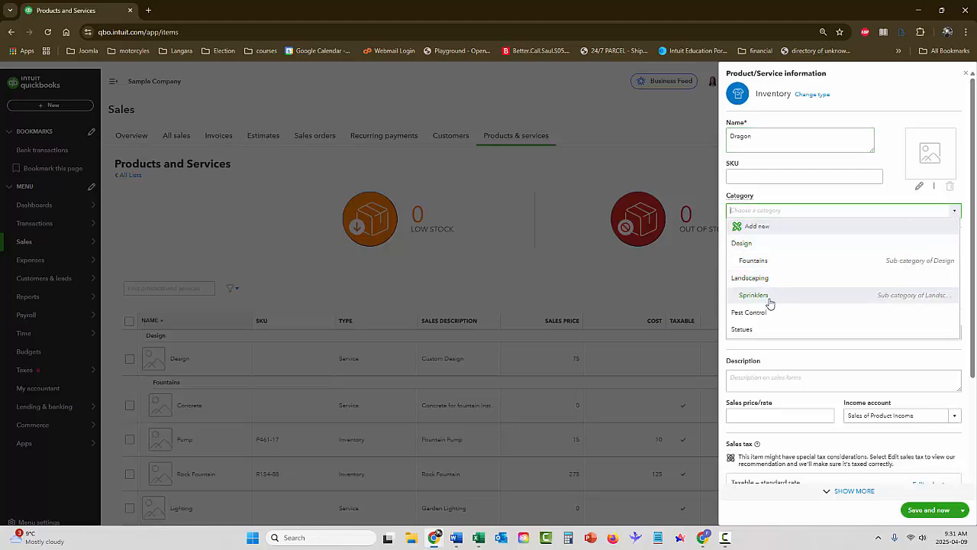
click(747, 330)
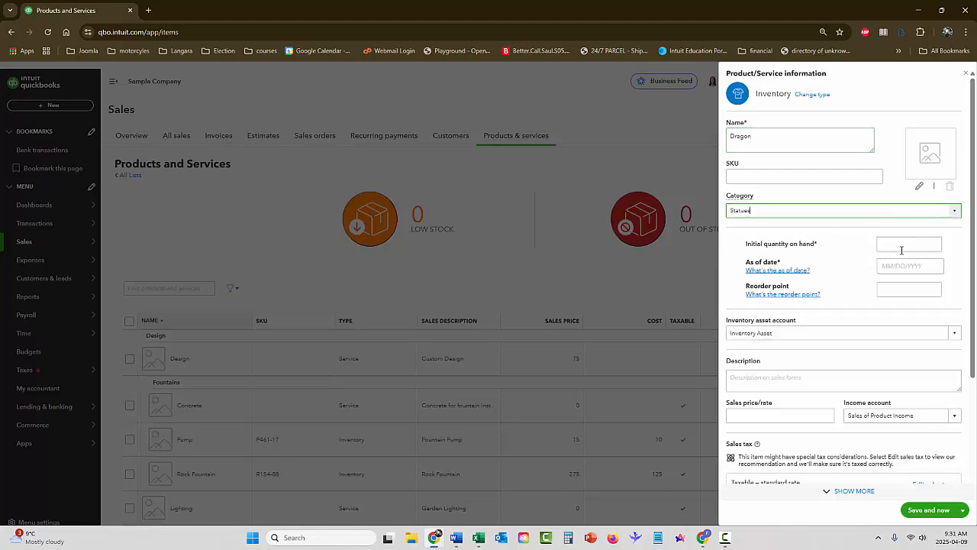
click(902, 248)
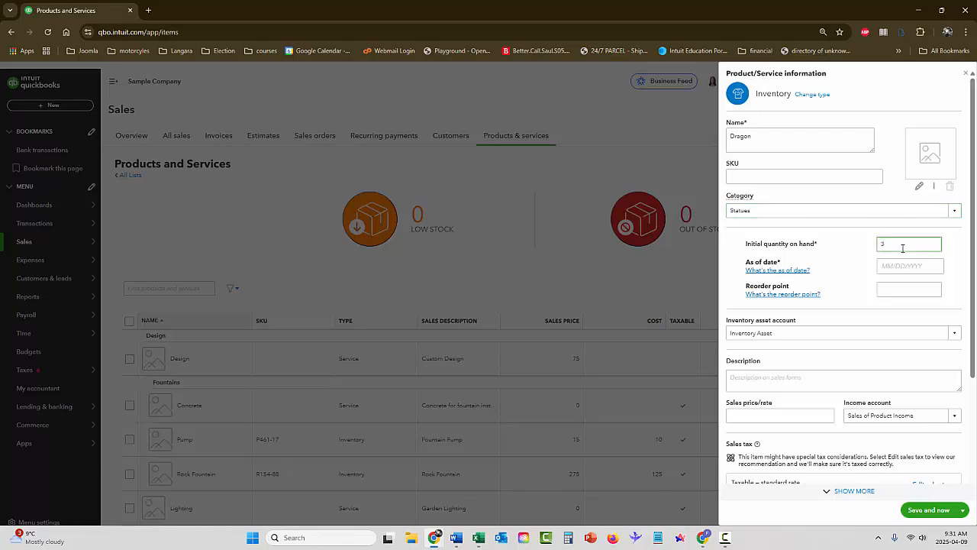
key(Tab)
click(926, 263)
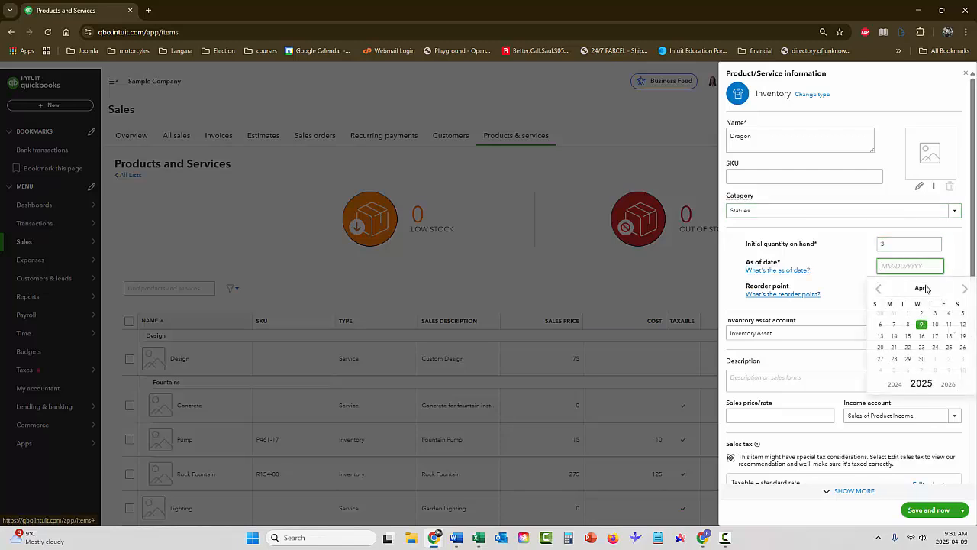
click(922, 325)
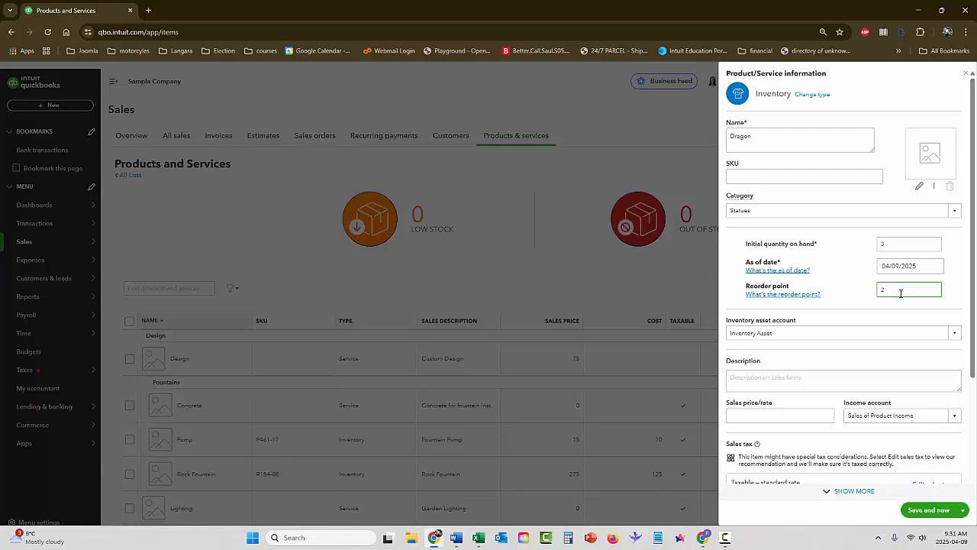
key(Tab)
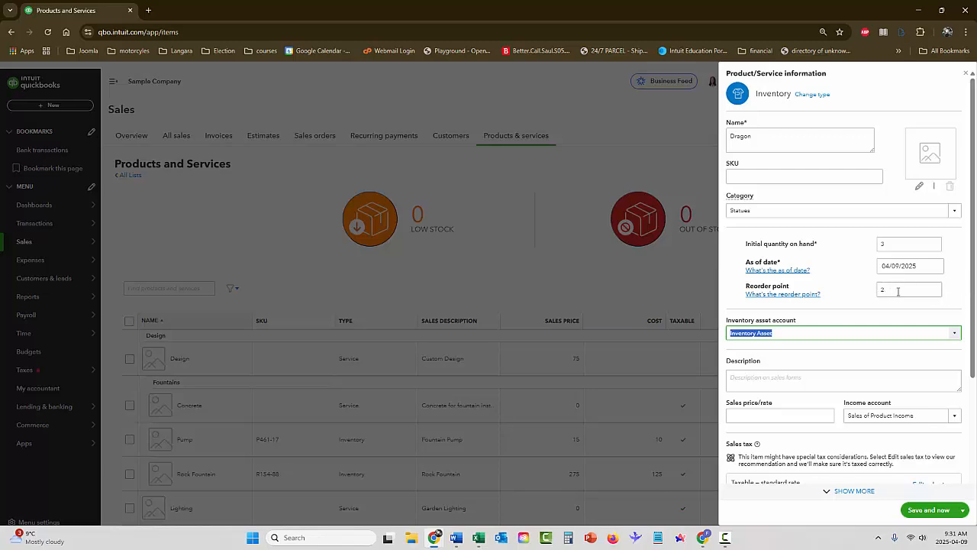
Give Dragon the description '4 Foot Dragon Statue' and a sales price of 499
drag(972, 276, 955, 297)
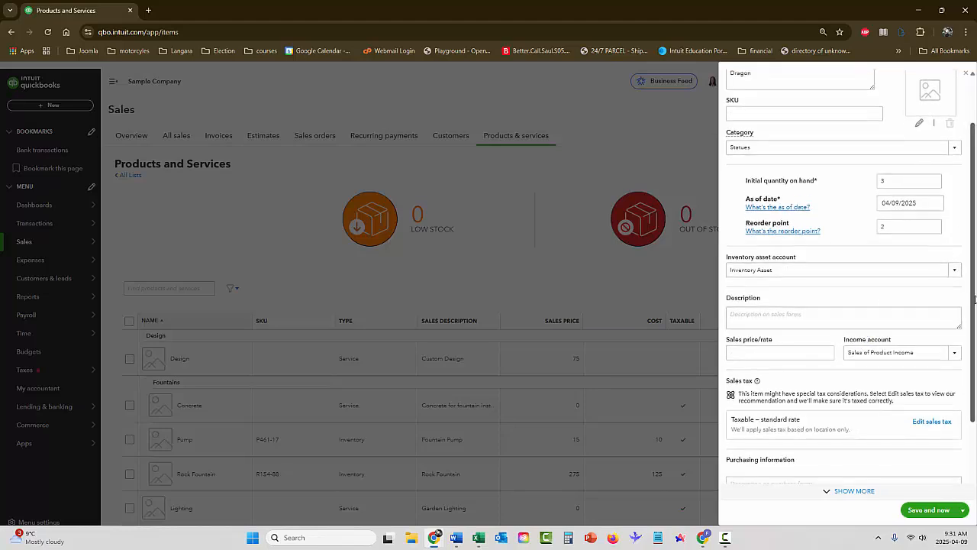
scroll(974, 303, down, 1)
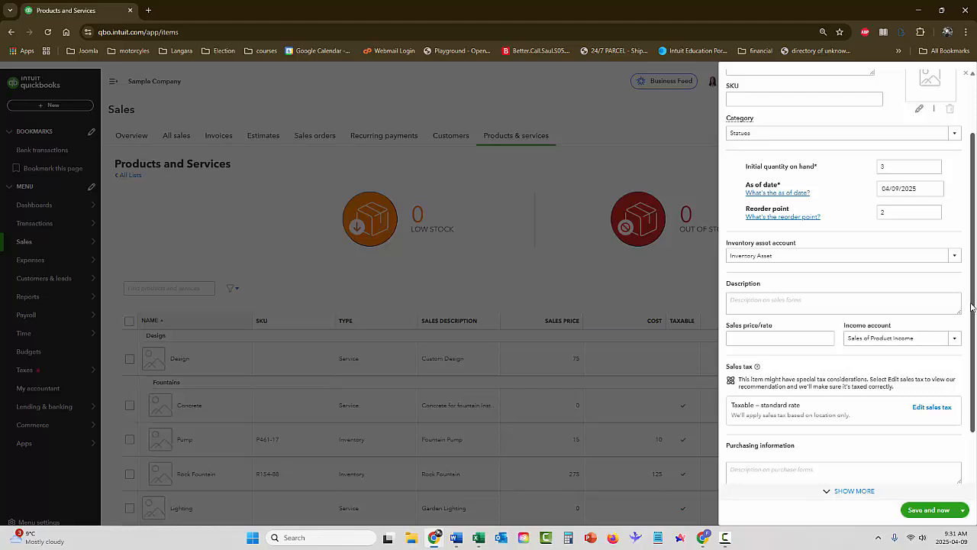
scroll(973, 313, down, 1)
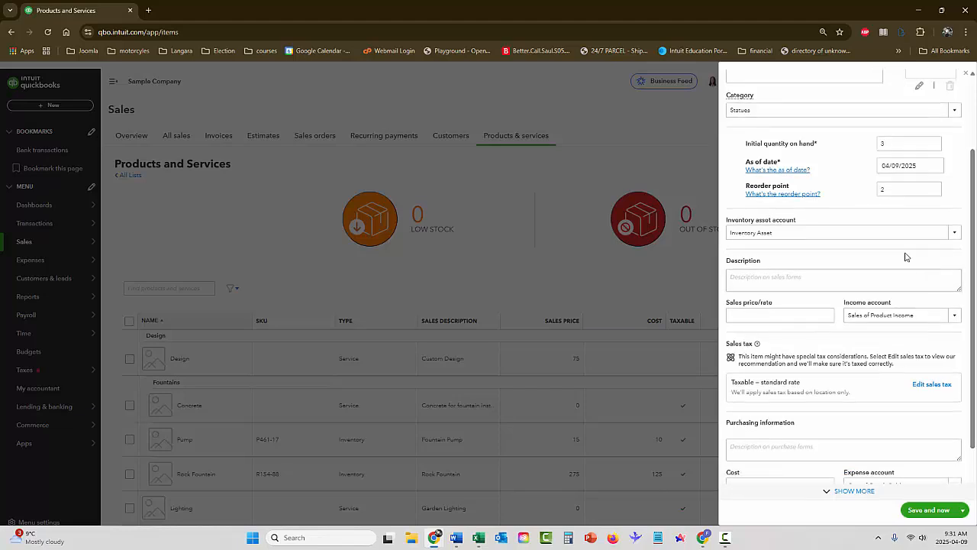
click(809, 277)
text(4 Foot Dragon Statue)
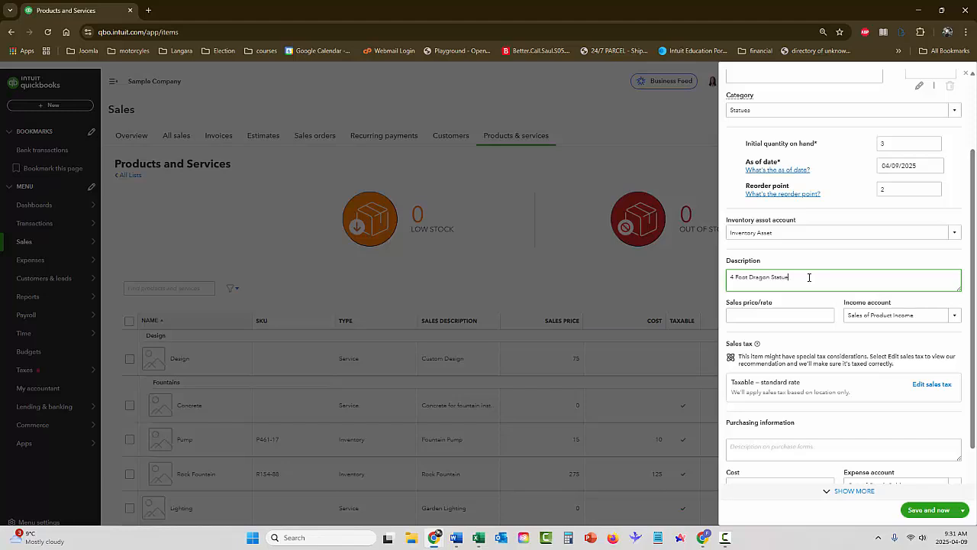
click(799, 316)
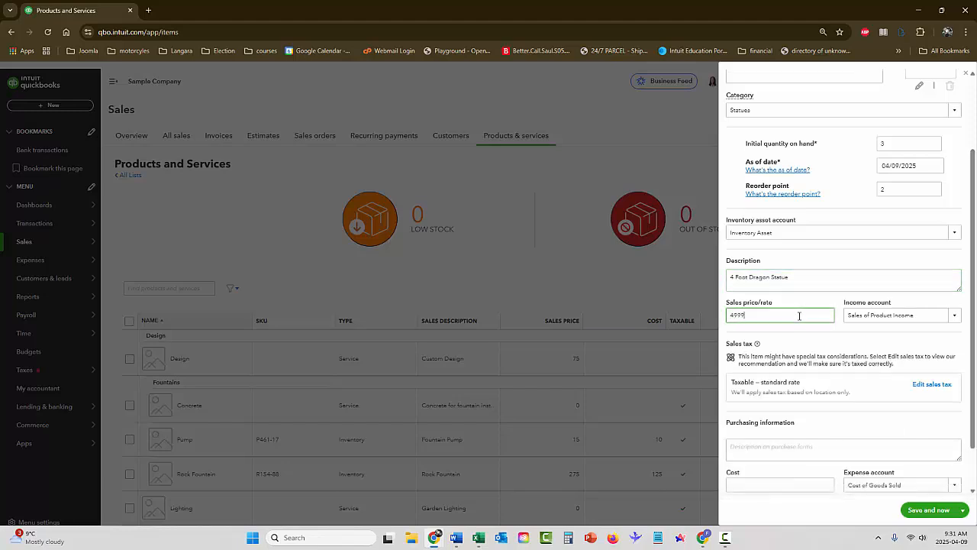
key(Tab)
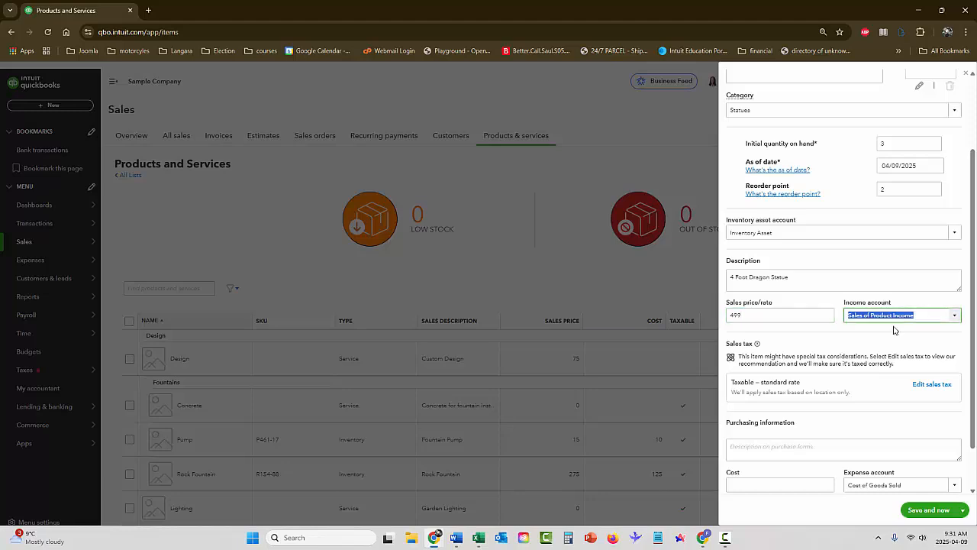
scroll(907, 326, down, 1)
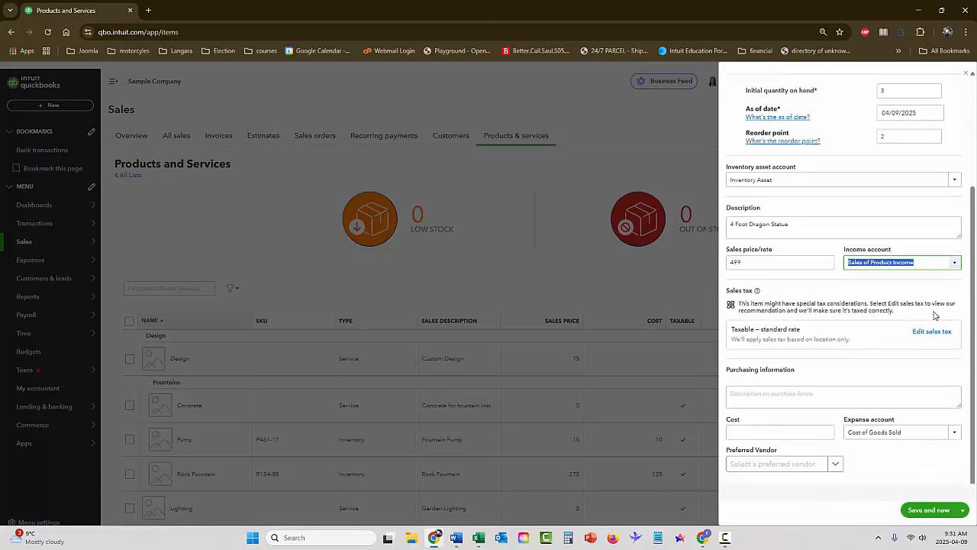
click(973, 303)
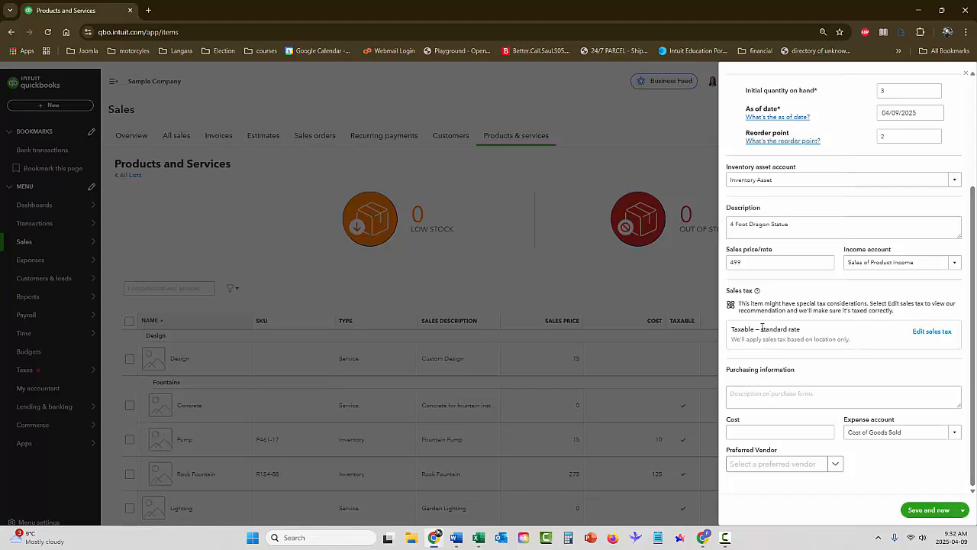
Set Dragon's cost to 259 and save and close the item
click(771, 398)
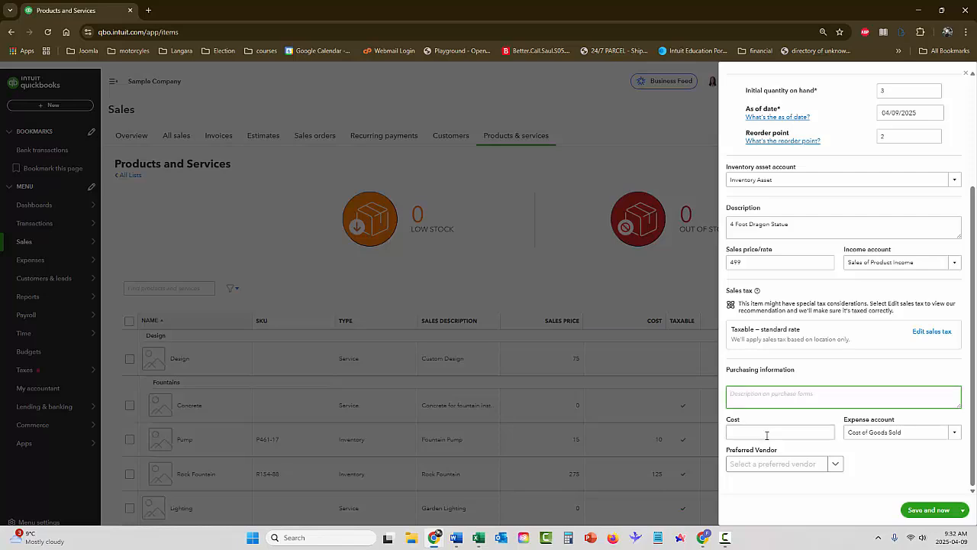
click(768, 433)
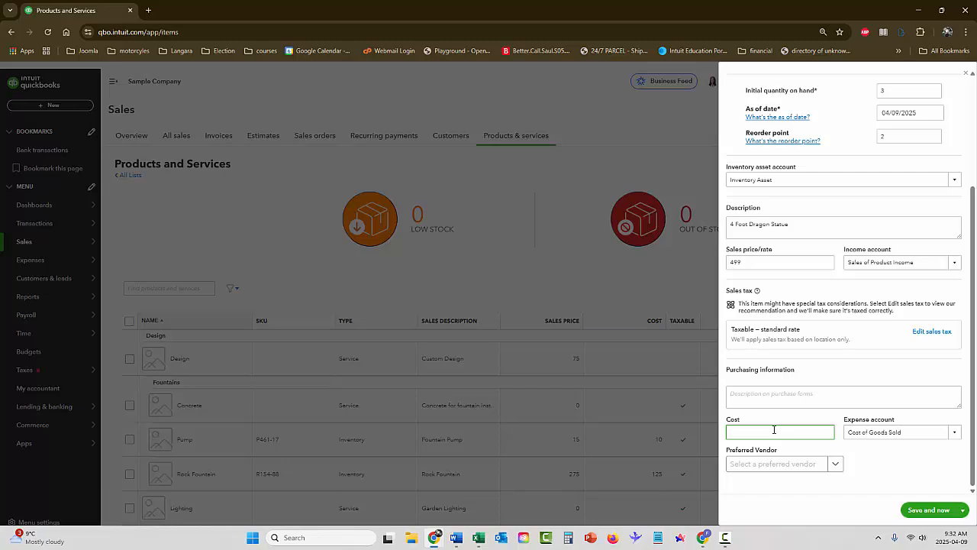
key(Tab)
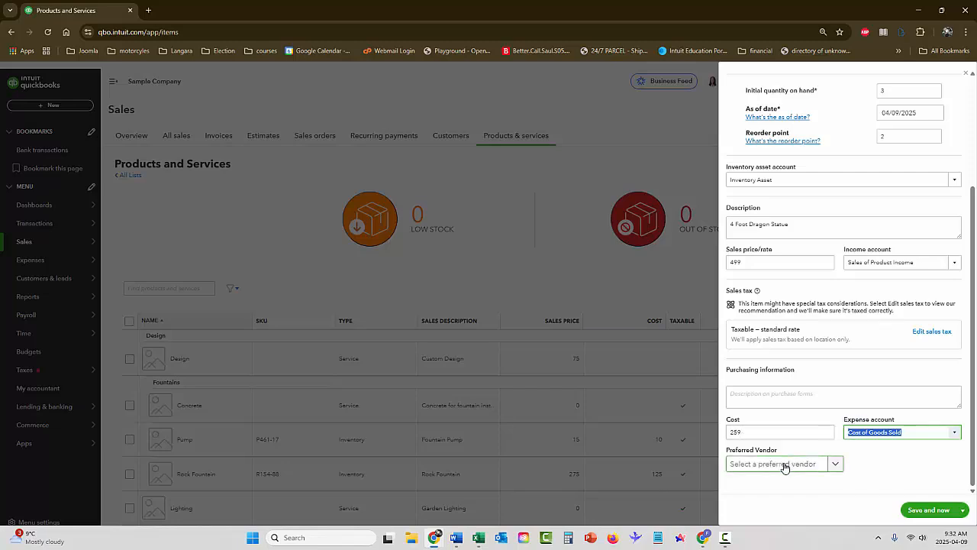
click(963, 510)
click(930, 495)
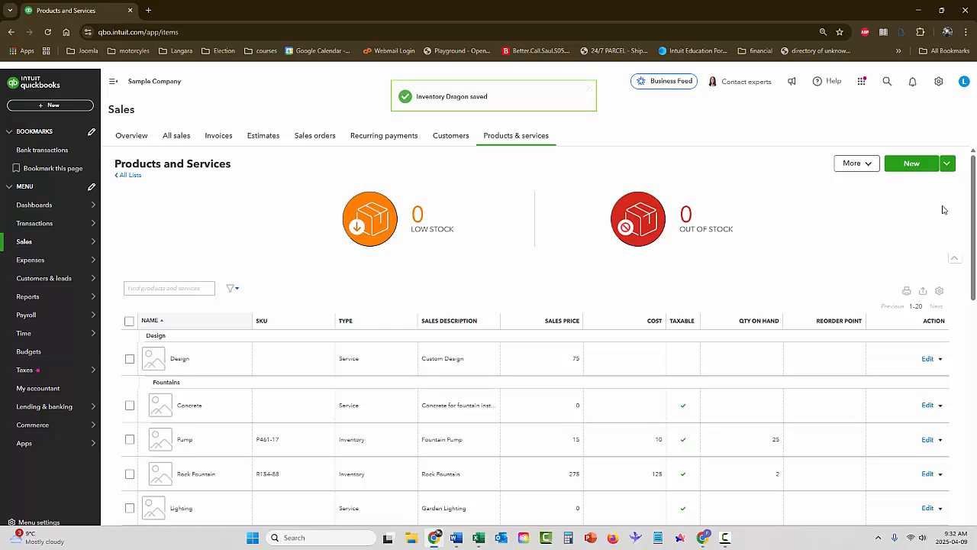
Create a Hedge Trimming service described as 'Expert Hedge Trimming' with a sales price of 50
click(908, 164)
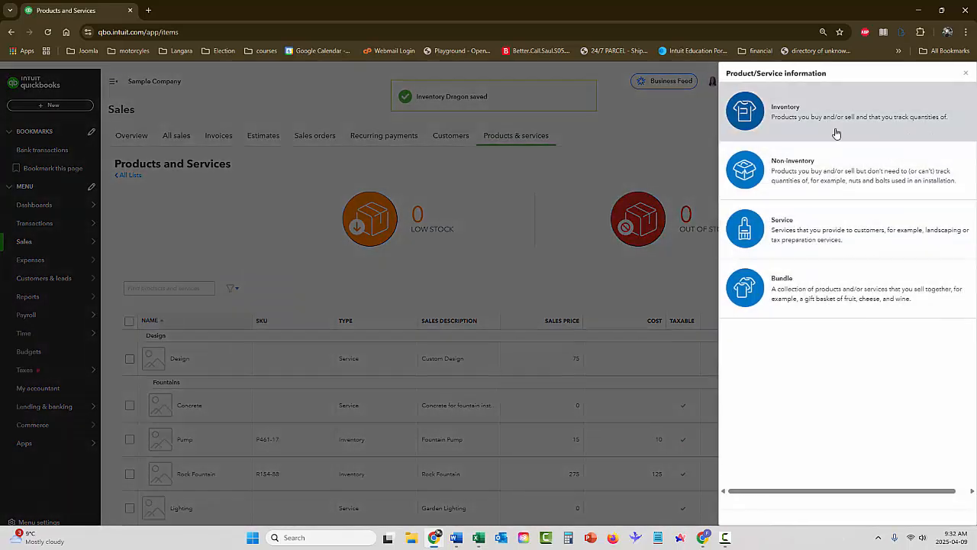
click(758, 224)
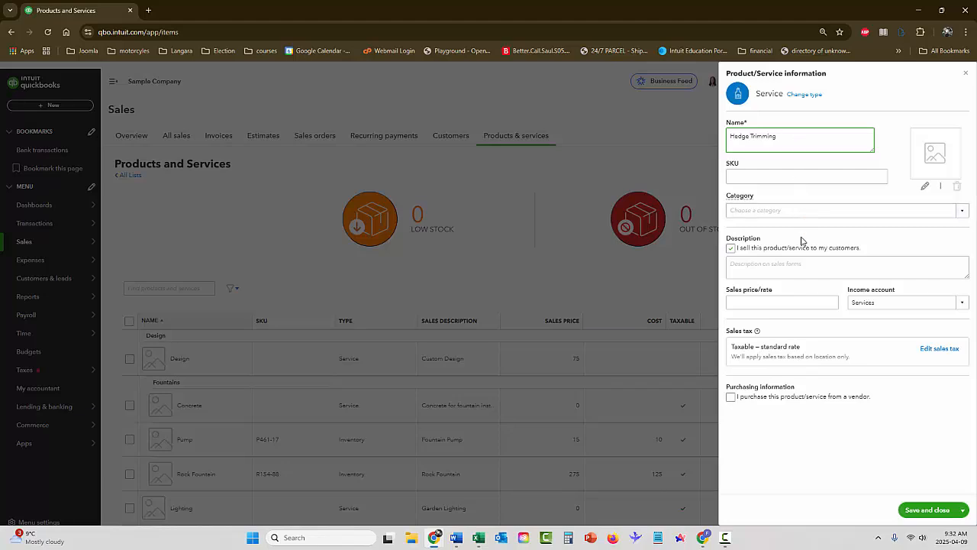
click(877, 268)
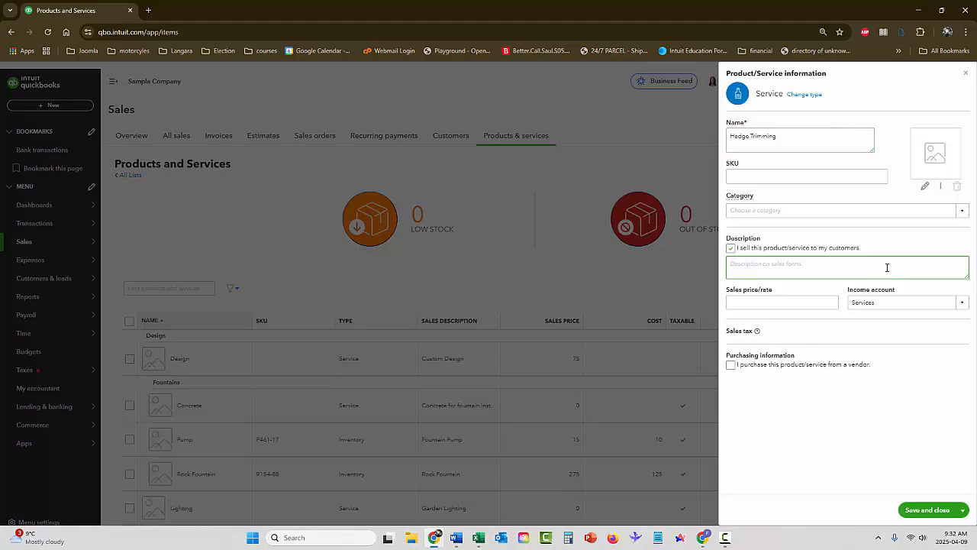
text(L)
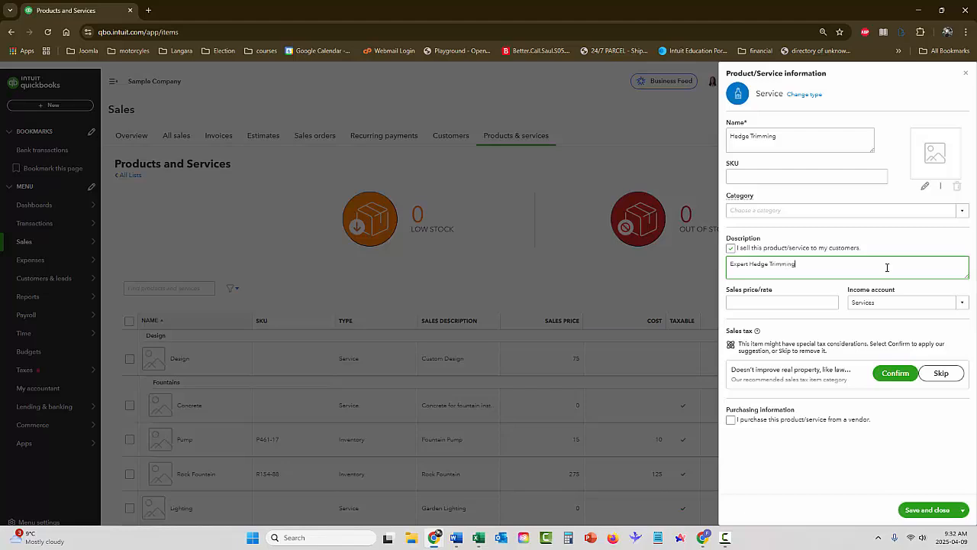
click(799, 302)
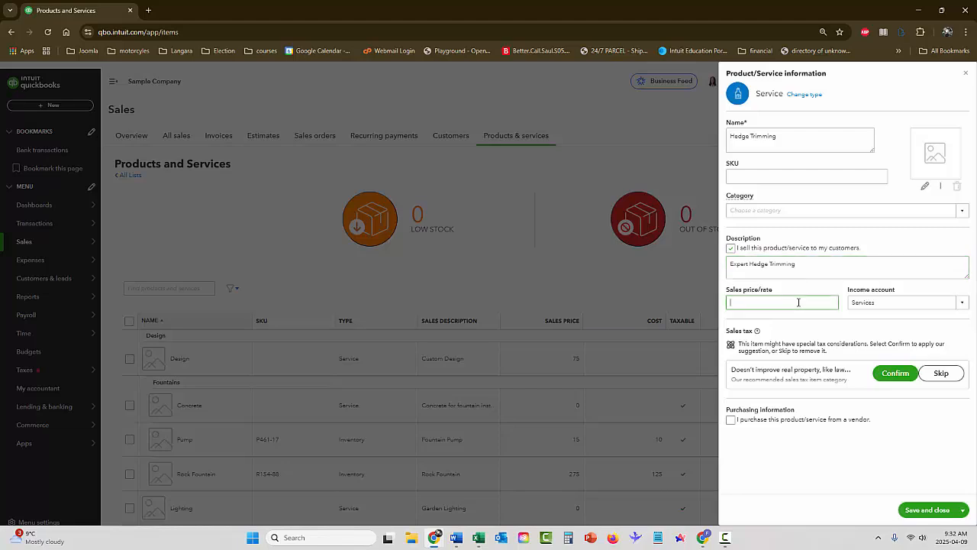
text(50)
key(Tab)
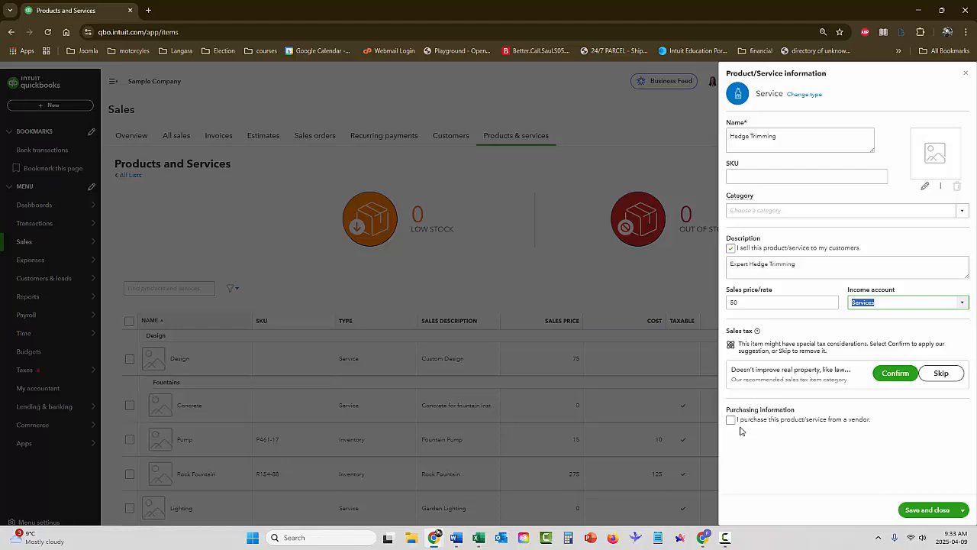
Save and close the Hedge Trimming service, skipping the suggested sales tax category
click(941, 517)
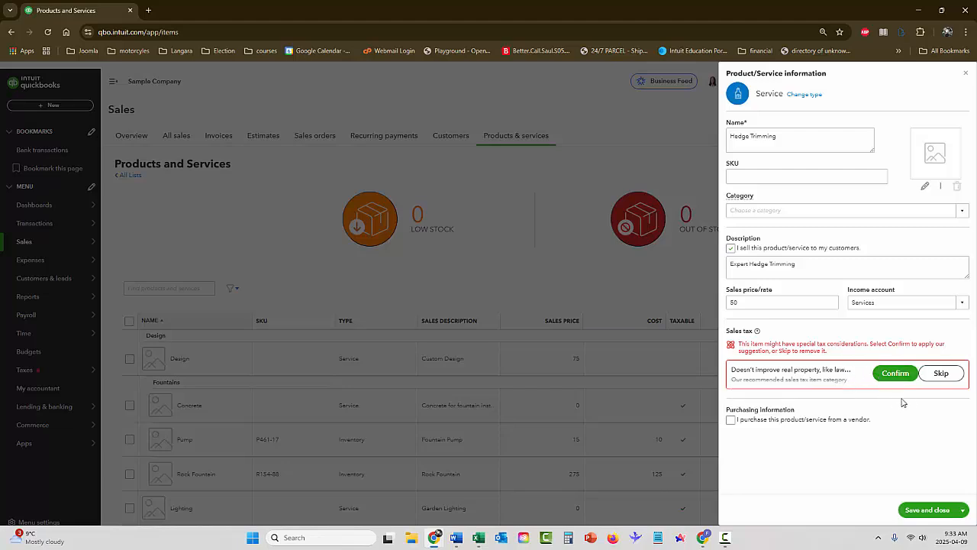
click(940, 373)
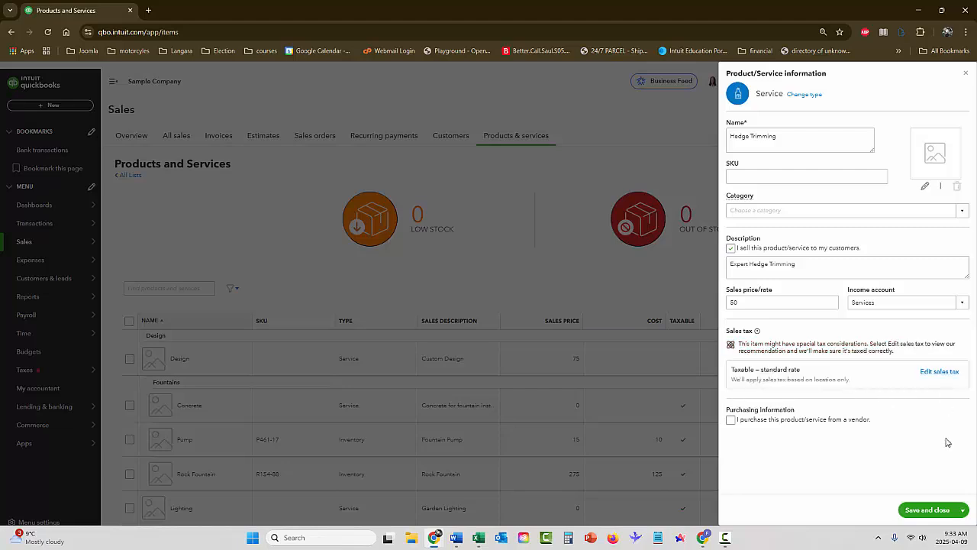
click(928, 510)
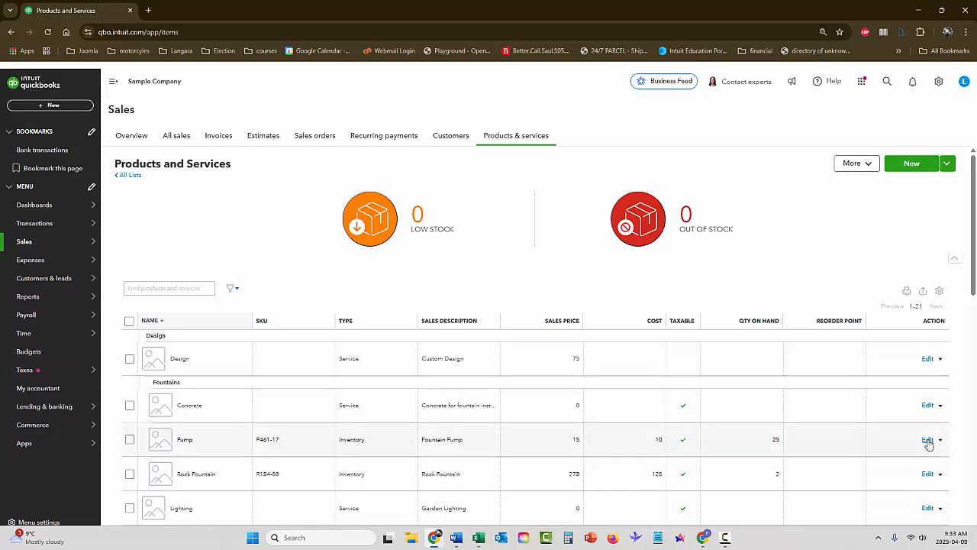
Edit the Pump item from Products and services, set reorder point 10, and save
click(938, 82)
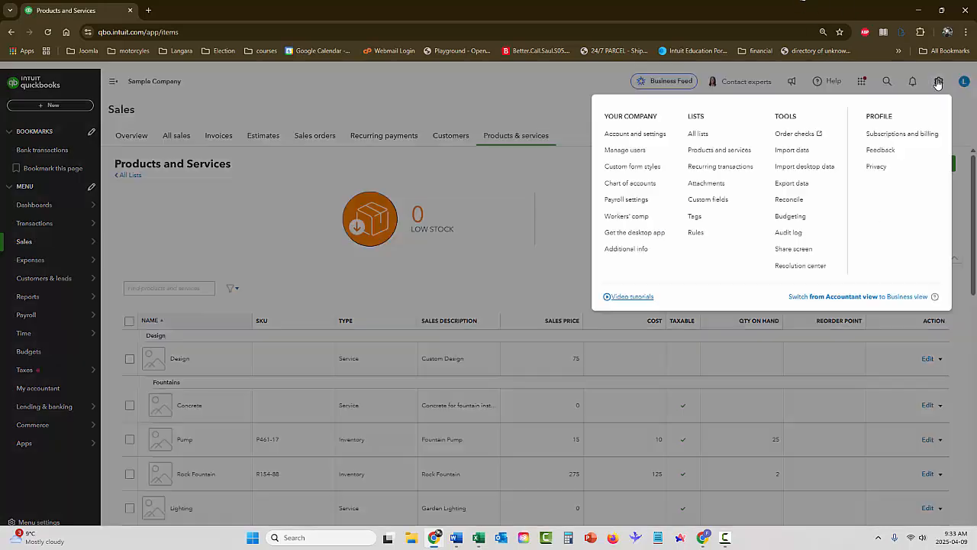
click(722, 150)
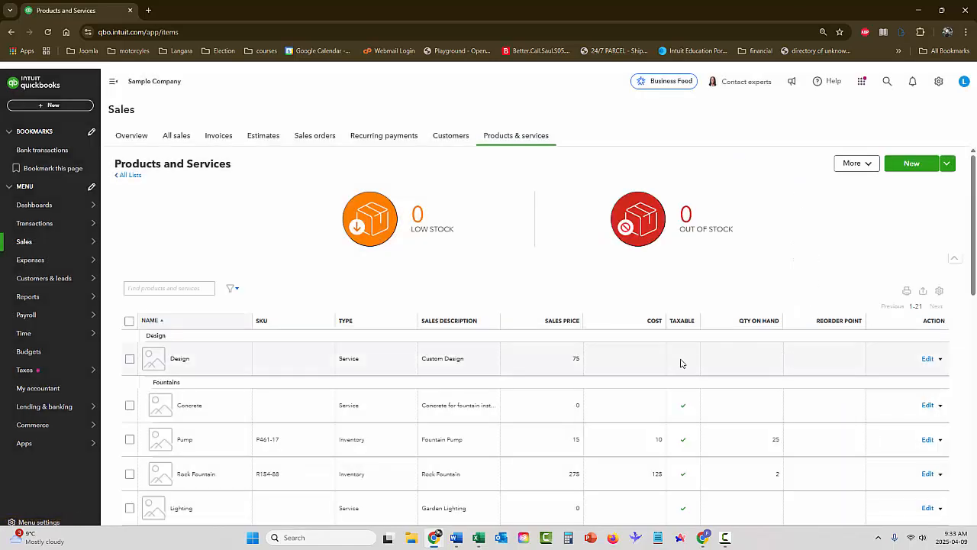
click(928, 441)
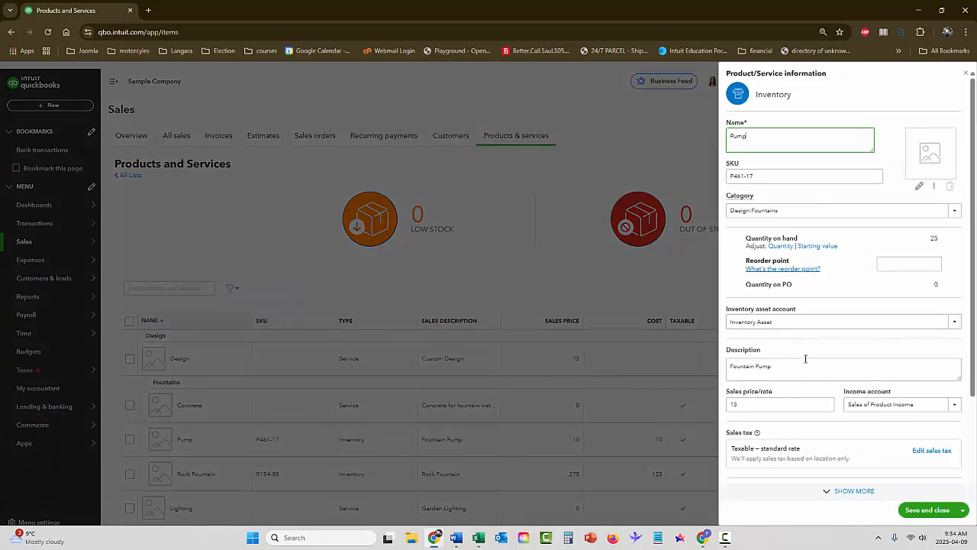
click(906, 266)
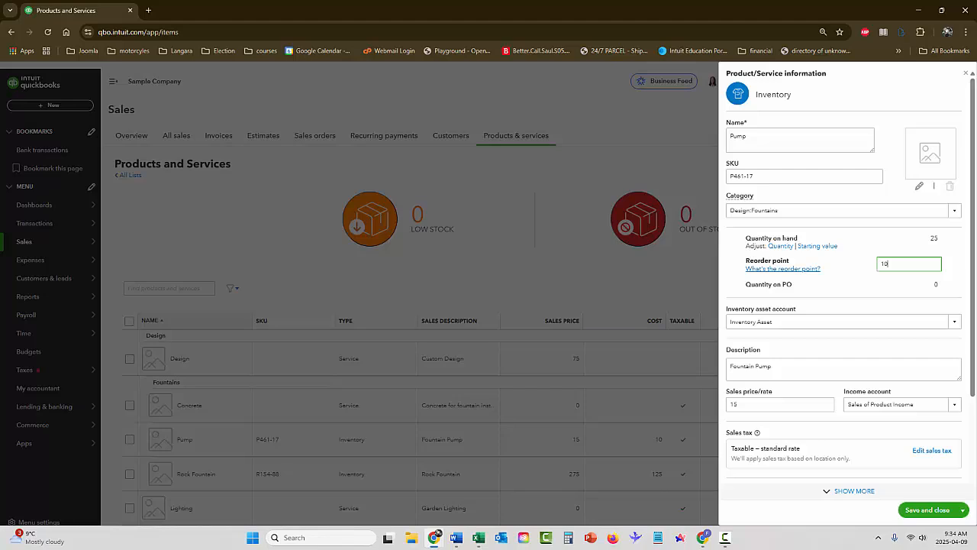
click(927, 510)
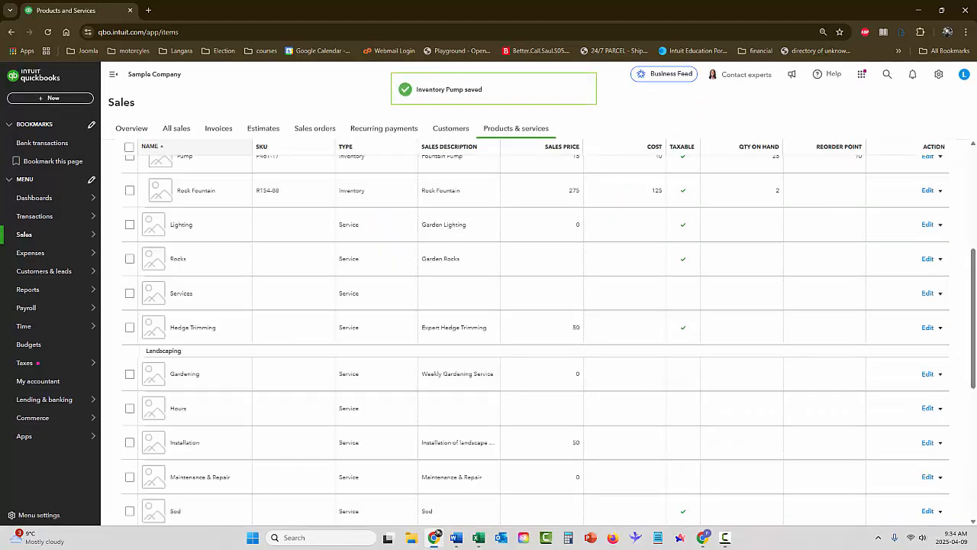
scroll(646, 325, down, 5)
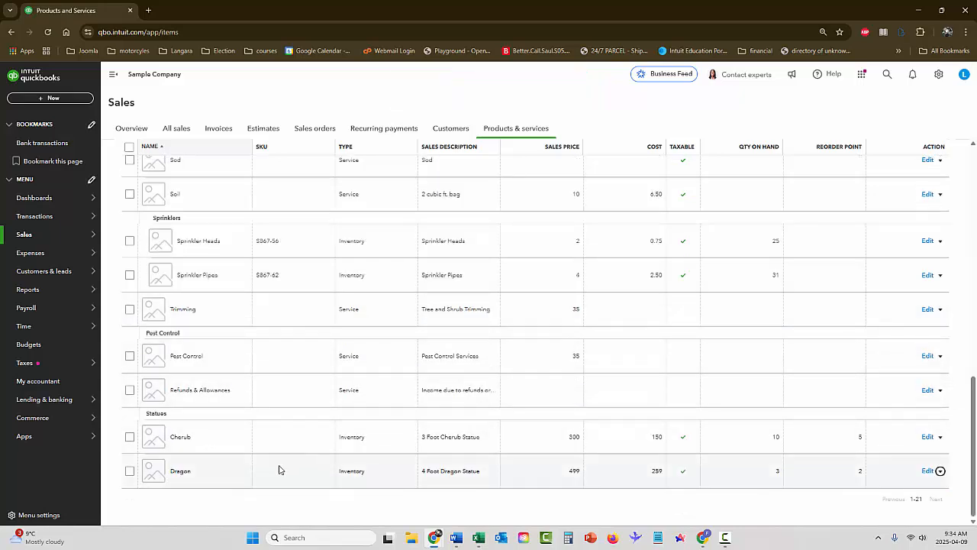
scroll(259, 412, up, 1)
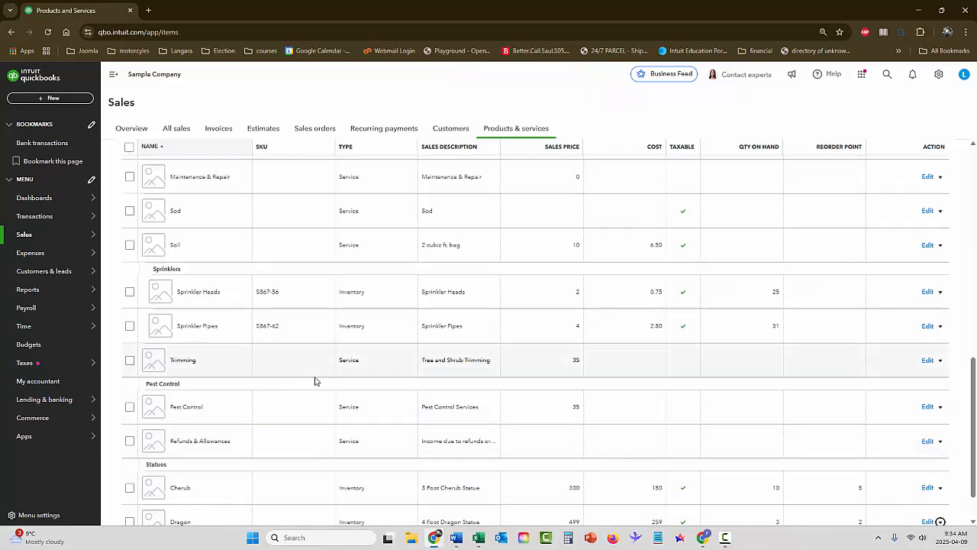
scroll(275, 328, up, 2)
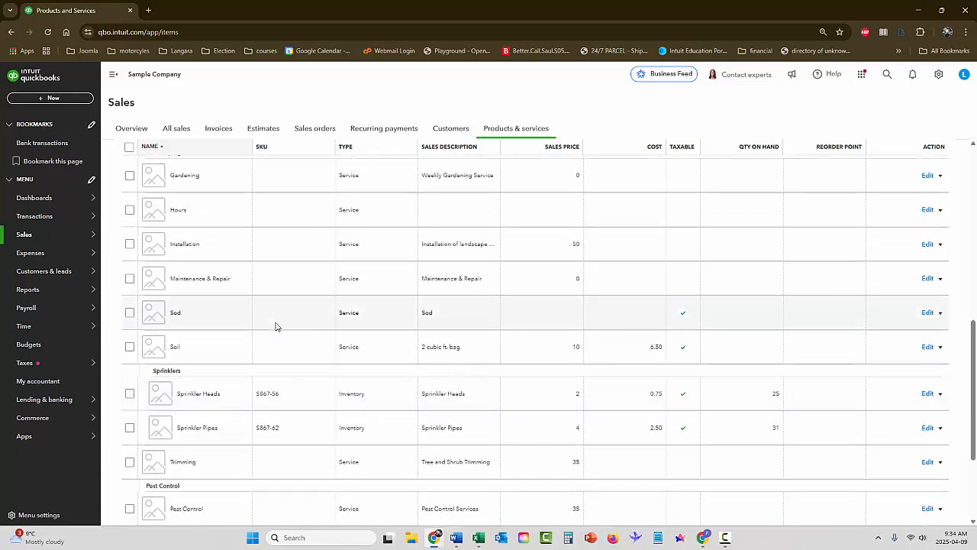
scroll(276, 326, up, 3)
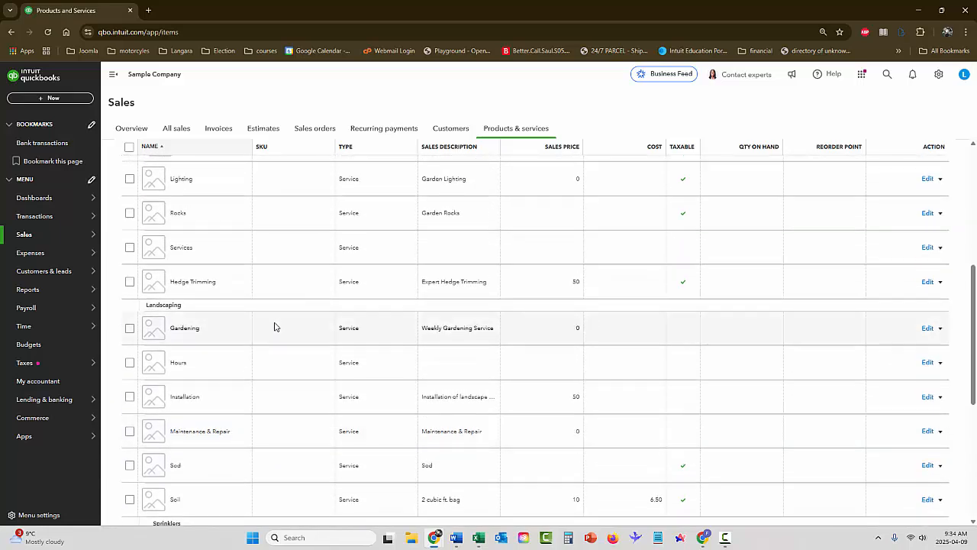
scroll(275, 327, up, 1)
scroll(275, 327, up, 3)
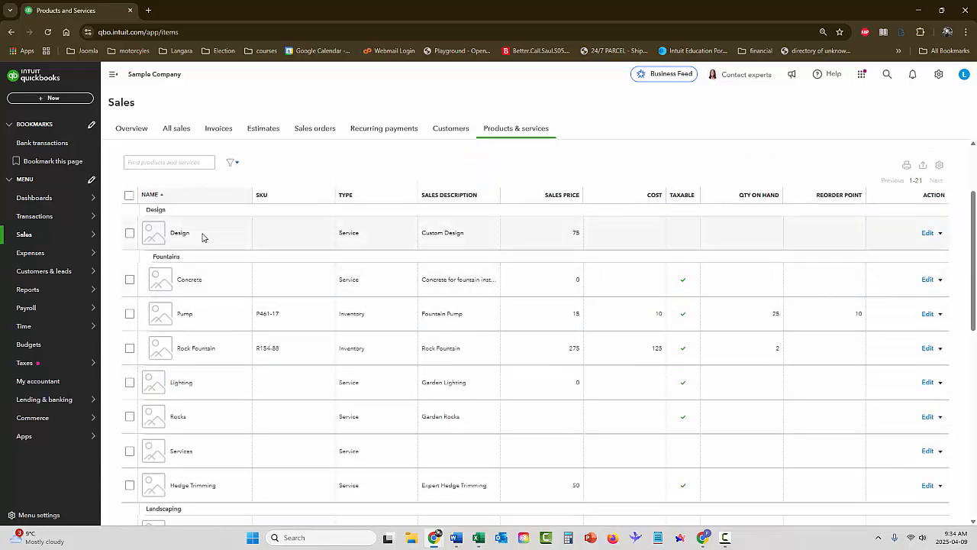
Edit the Design service, replace its 75 rate with 95, and save and close
click(927, 234)
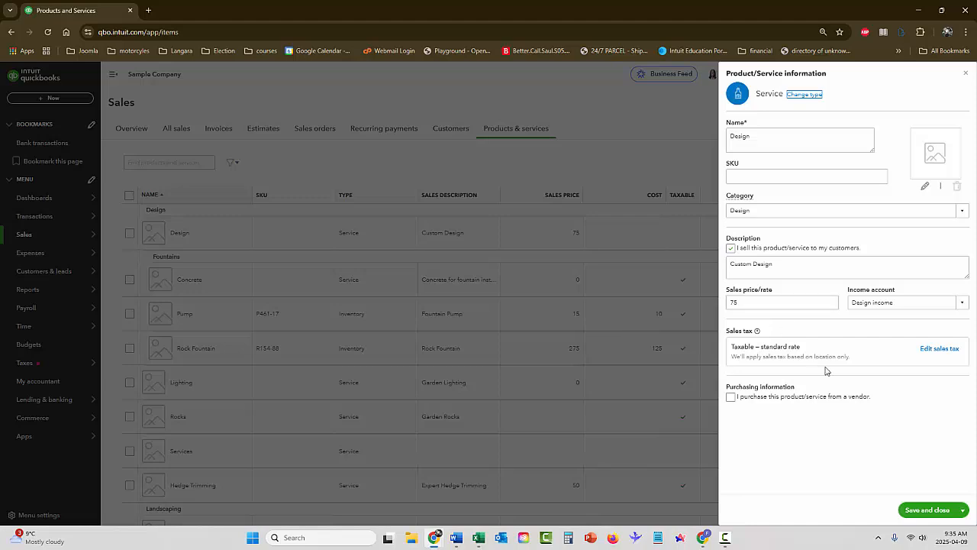
click(753, 304)
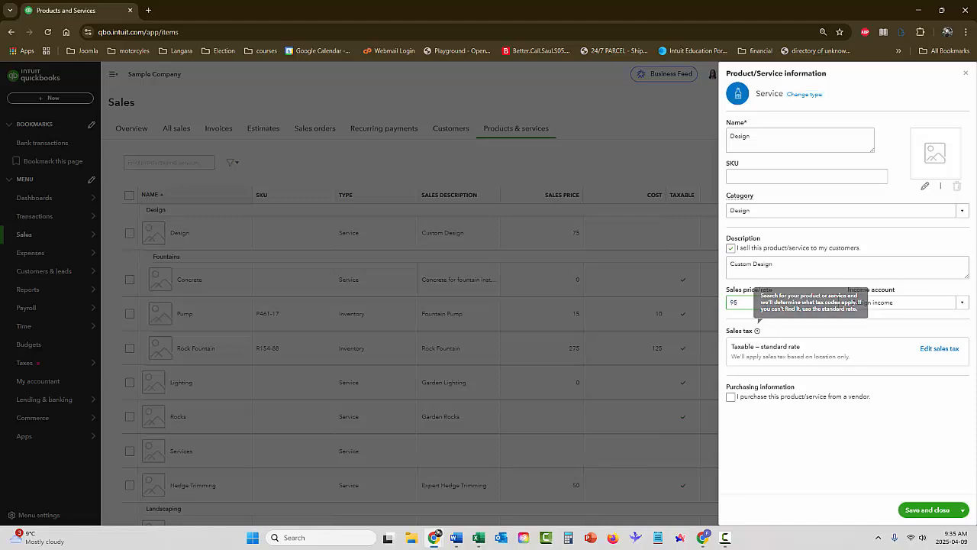
click(928, 510)
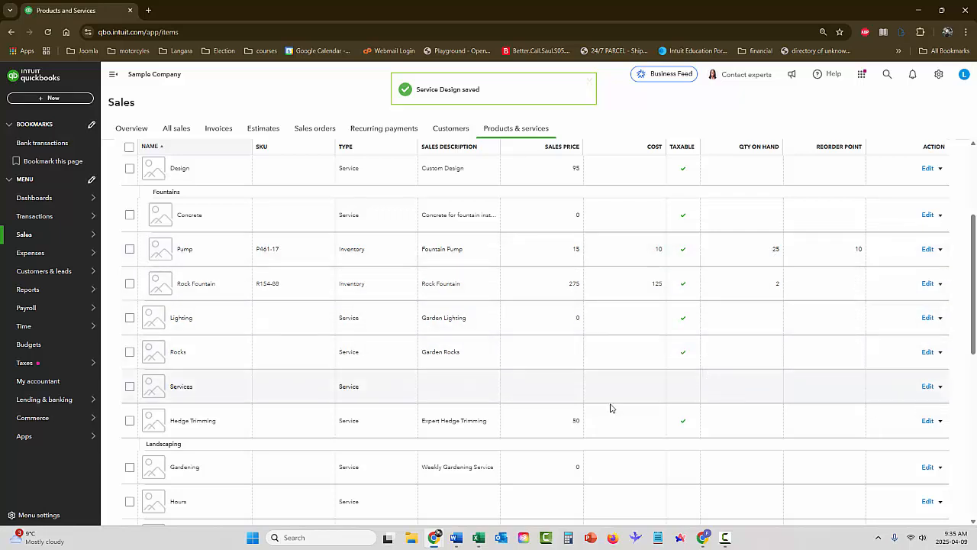
Open the Standard reports page and scroll down to the Sales and customers reports
click(36, 293)
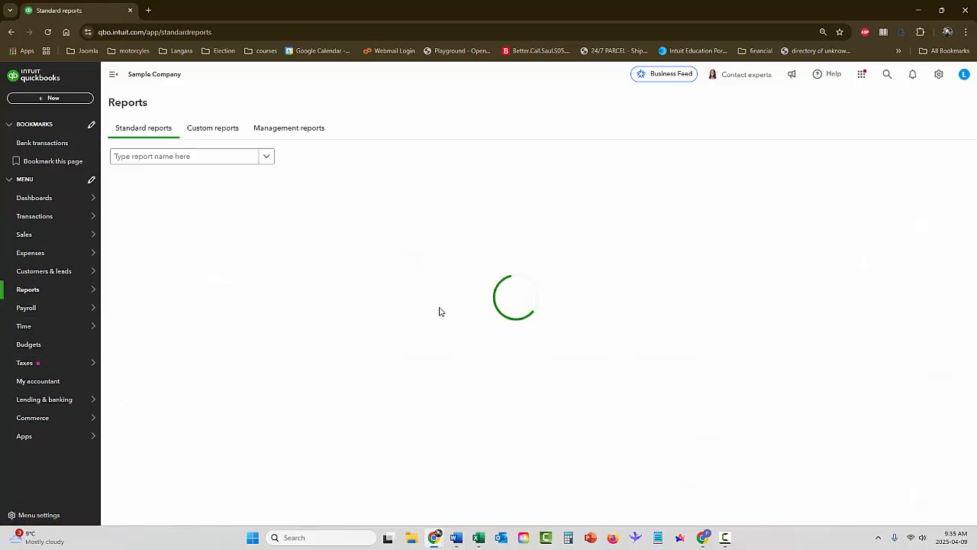
scroll(308, 251, down, 4)
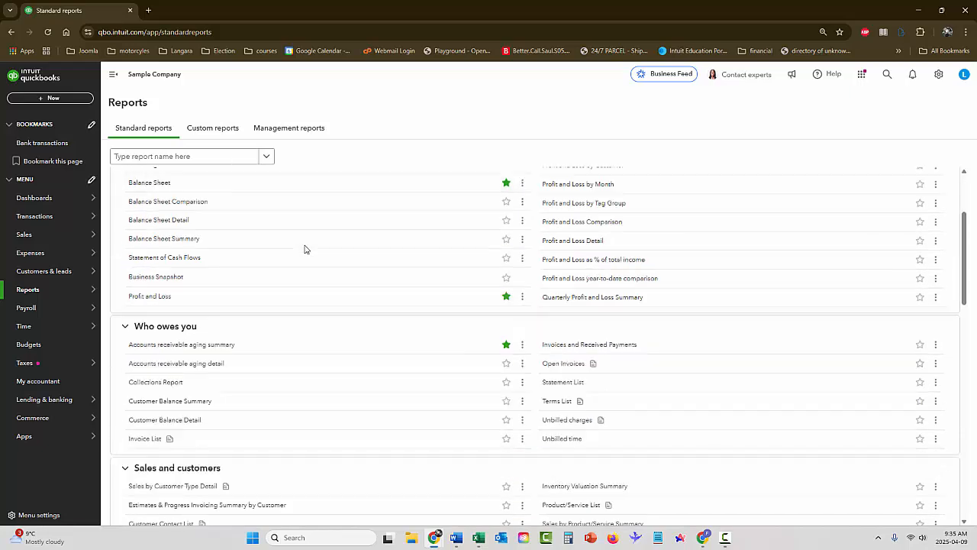
scroll(293, 217, down, 2)
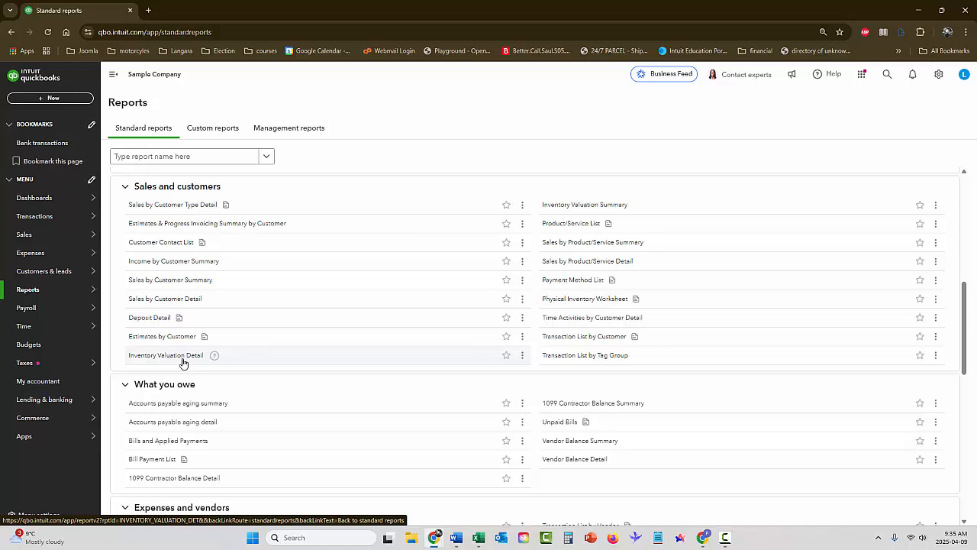
Open the Inventory Valuation Summary and review its $2,873.25 total, including the Cherub and Dragon statues
click(605, 208)
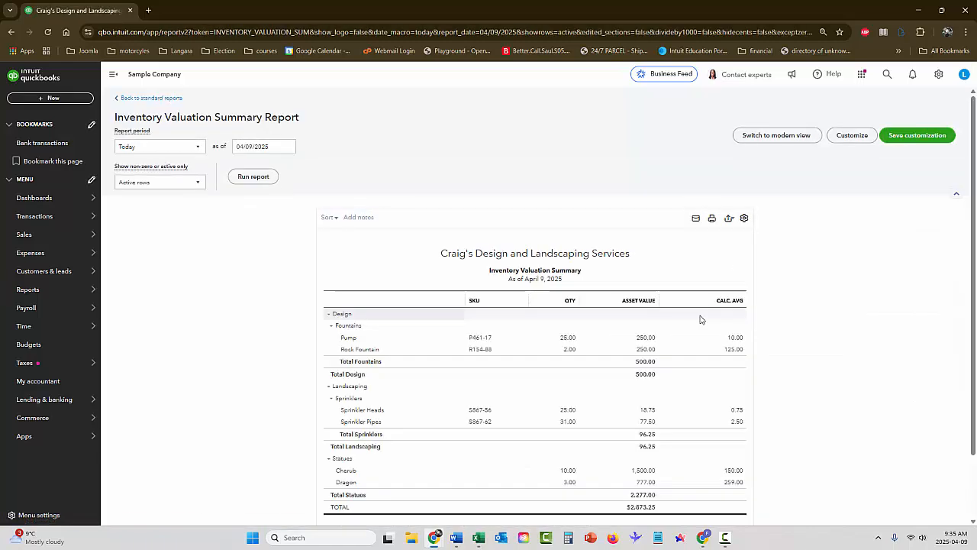
scroll(804, 341, down, 2)
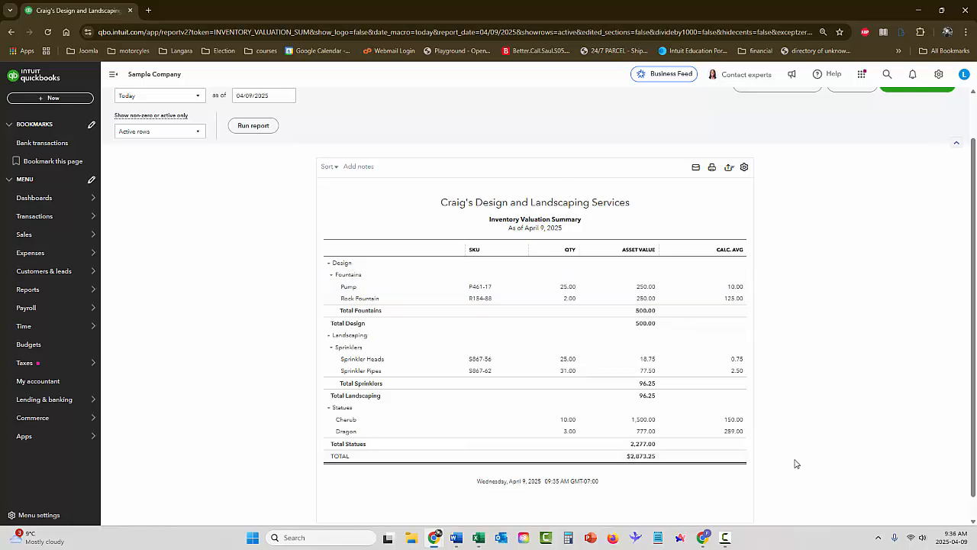
scroll(800, 426, up, 1)
scroll(825, 416, down, 2)
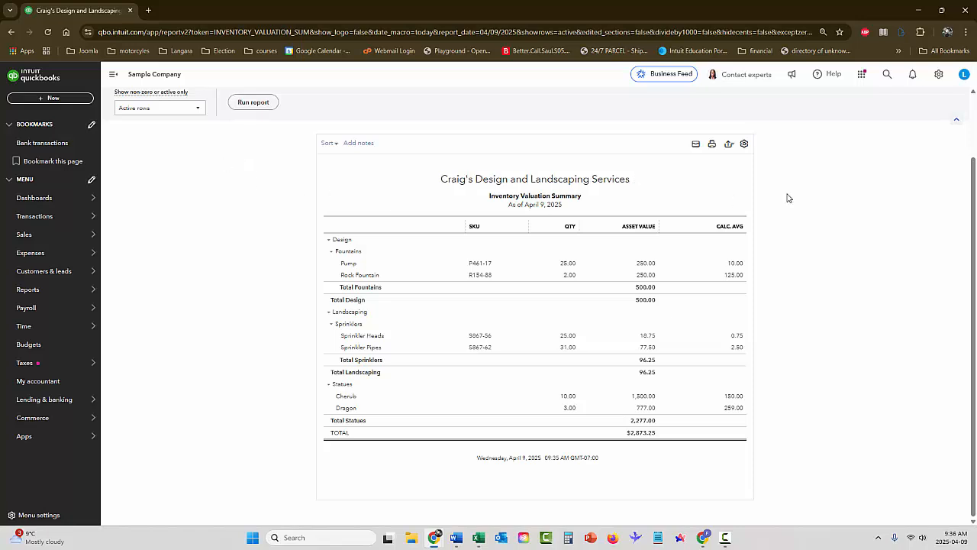
scroll(827, 198, up, 1)
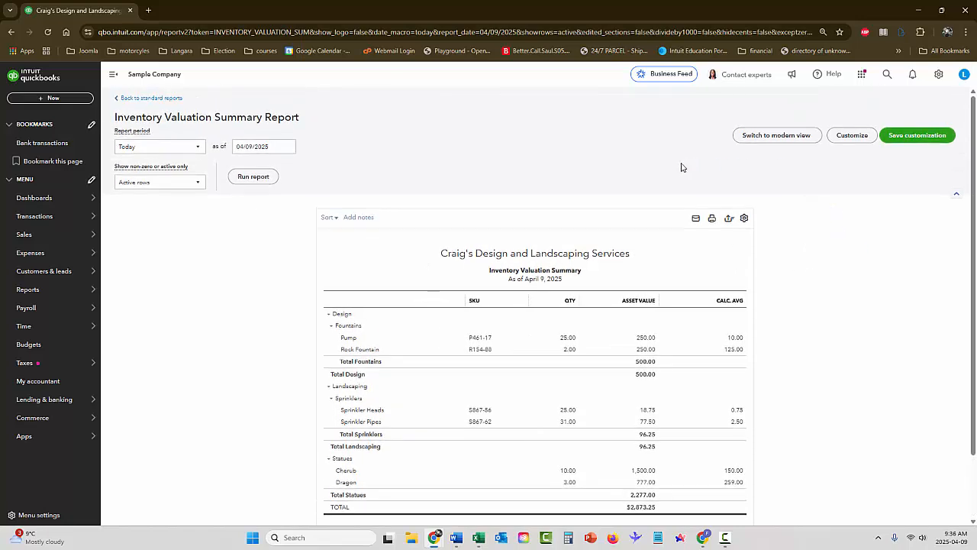
Return to Standard reports and scroll to Physical Inventory Worksheet and Product/Service List
click(140, 99)
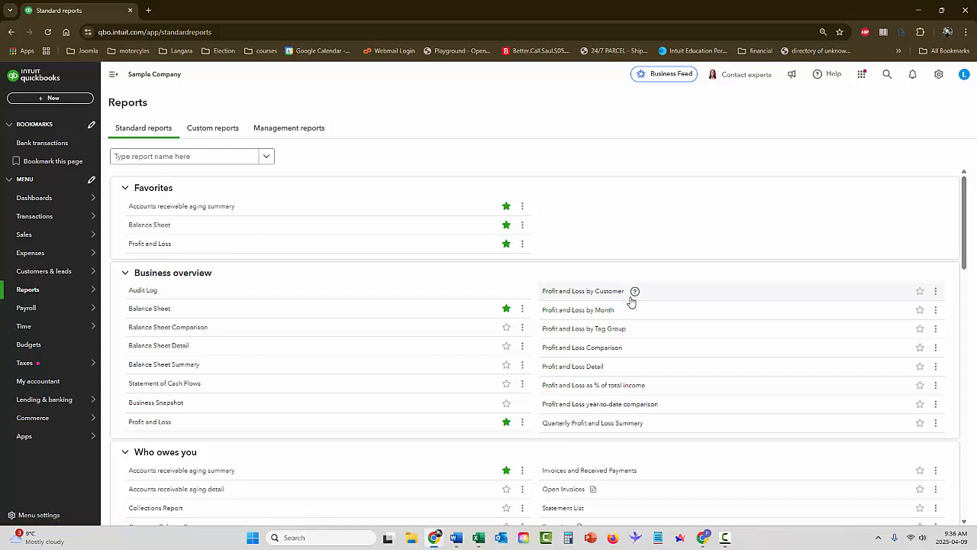
scroll(632, 303, down, 4)
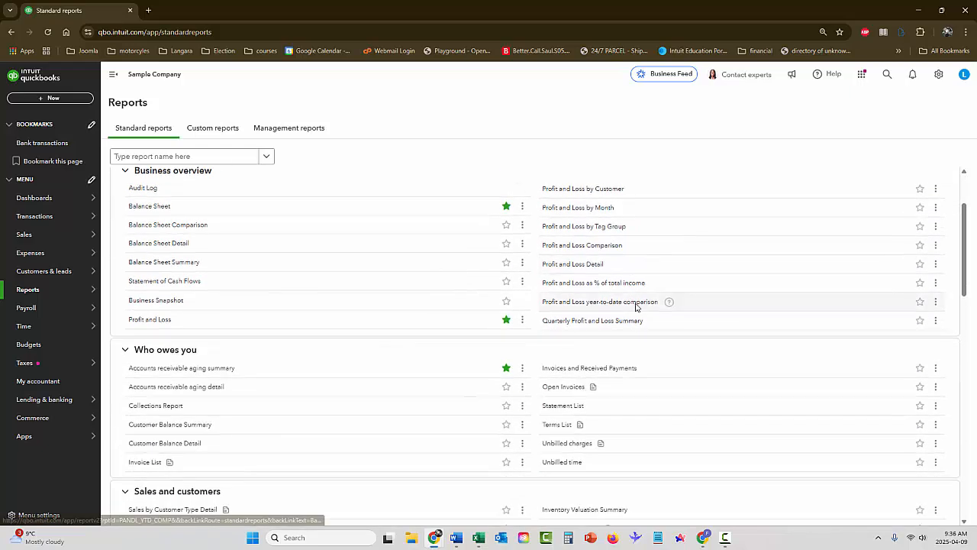
scroll(636, 307, down, 1)
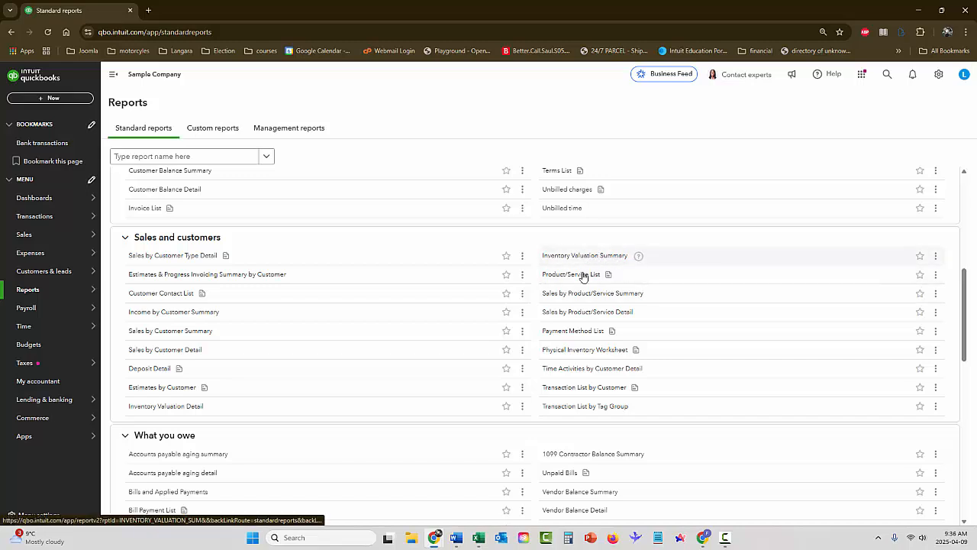
Open the Physical Inventory Worksheet showing 96.00 total on hand
click(582, 351)
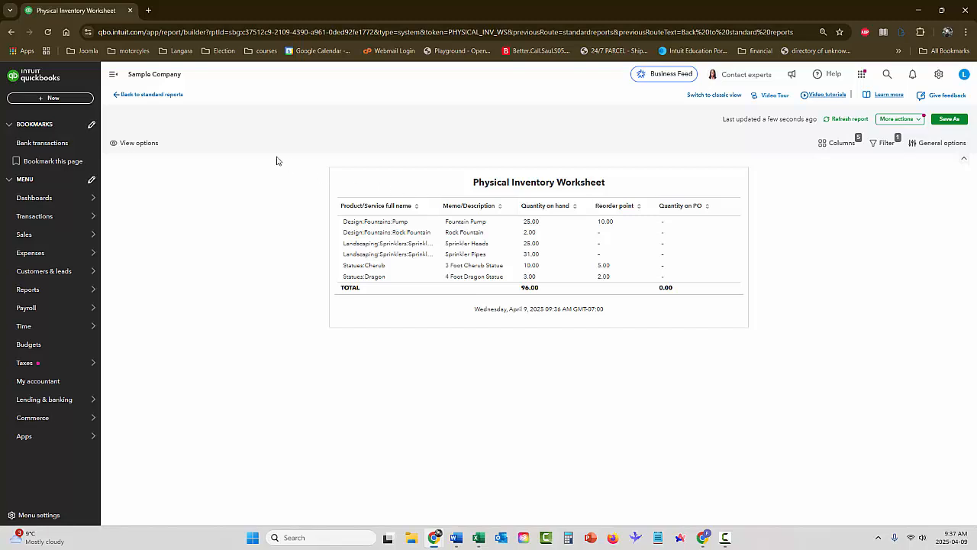
Go back to Standard reports and open the Product/Service List report
click(153, 94)
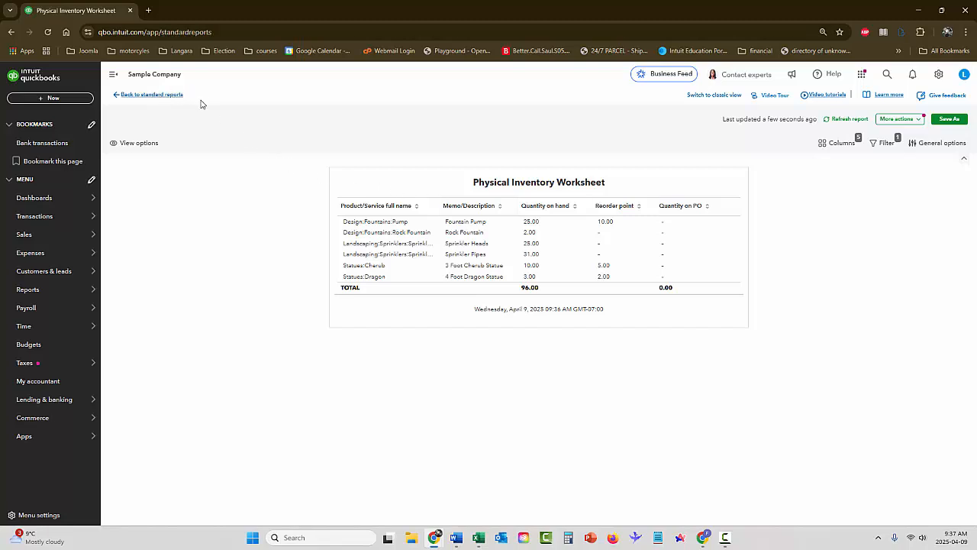
scroll(328, 294, down, 8)
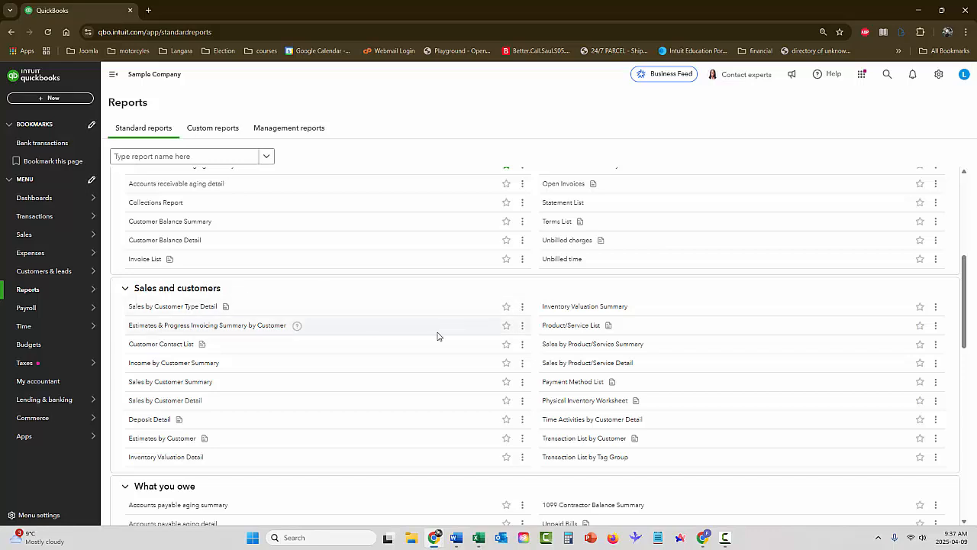
click(574, 326)
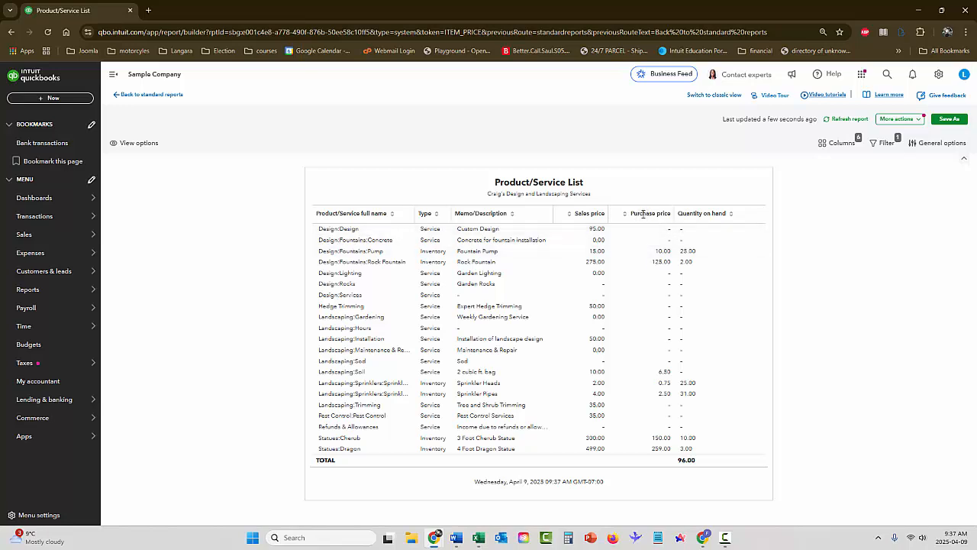
Hide the Purchase price column in the Product/Service List and close the Columns panel
click(828, 145)
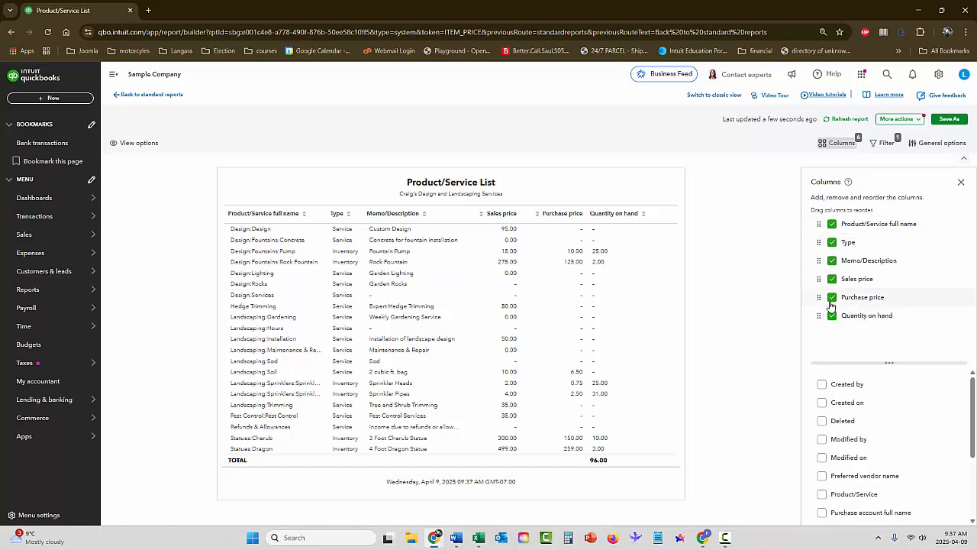
click(832, 300)
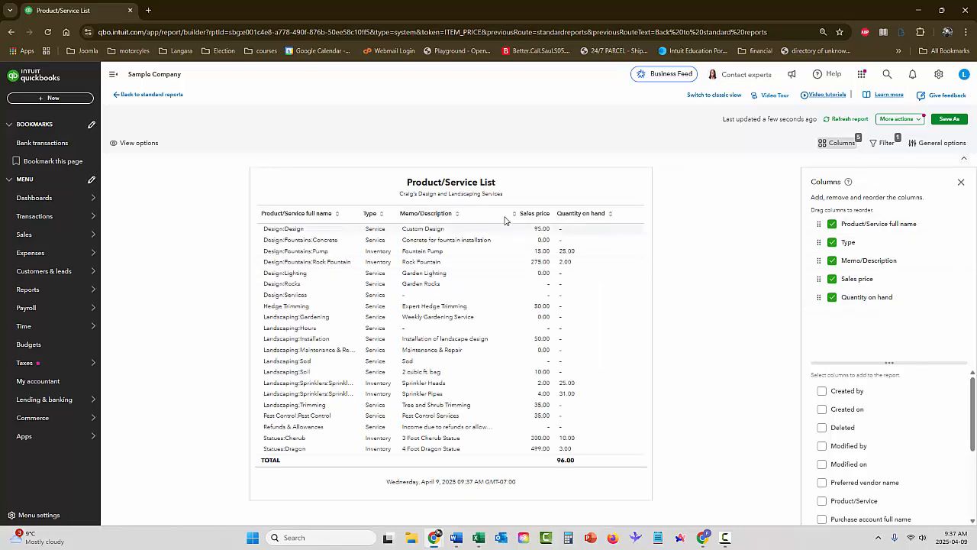
click(960, 184)
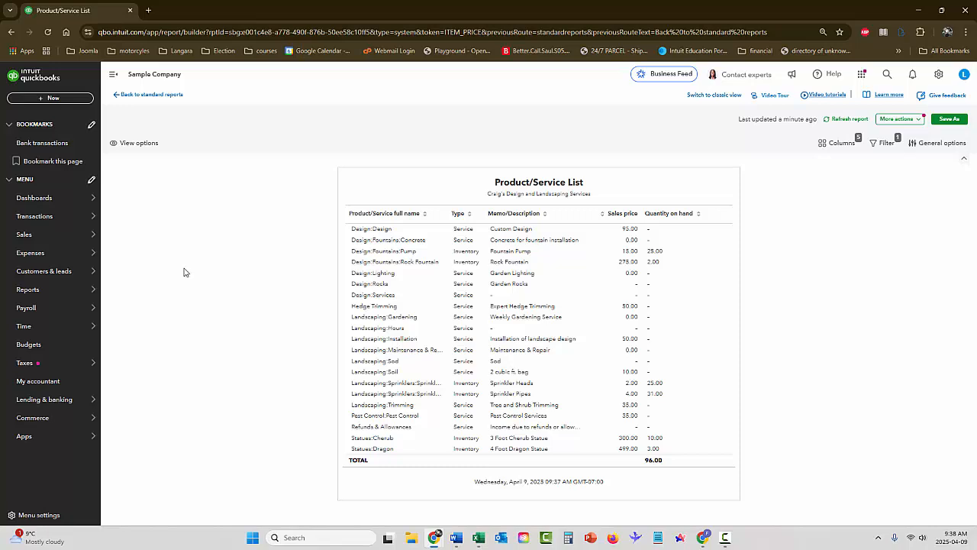
Open the Expenses Vendors list showing 26 vendors and $847.67 unpaid overdue
mouse_move(37, 256)
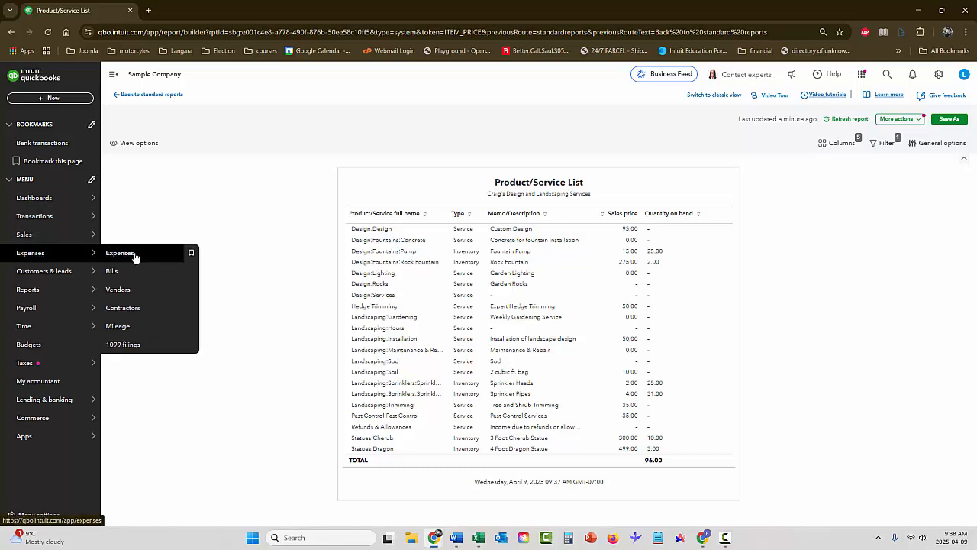
click(121, 288)
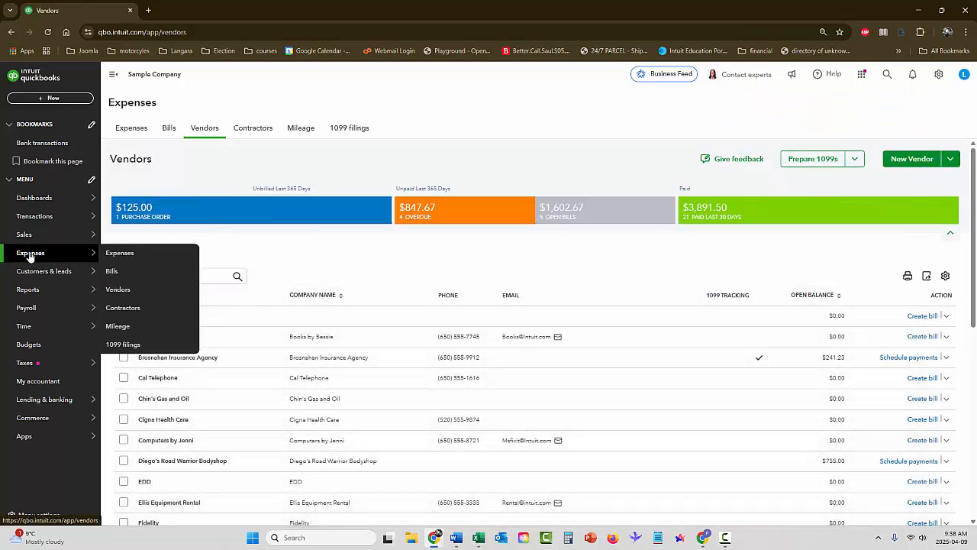
click(31, 254)
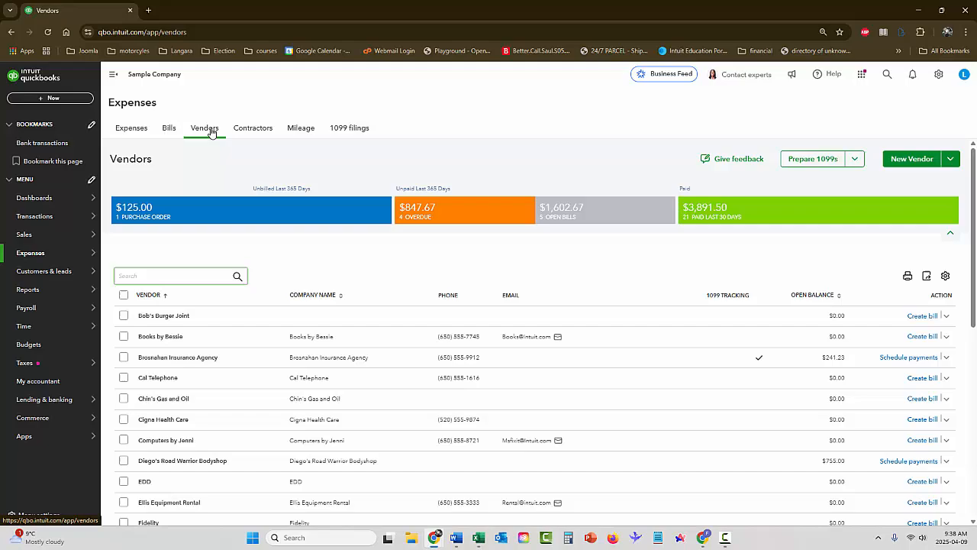
click(204, 130)
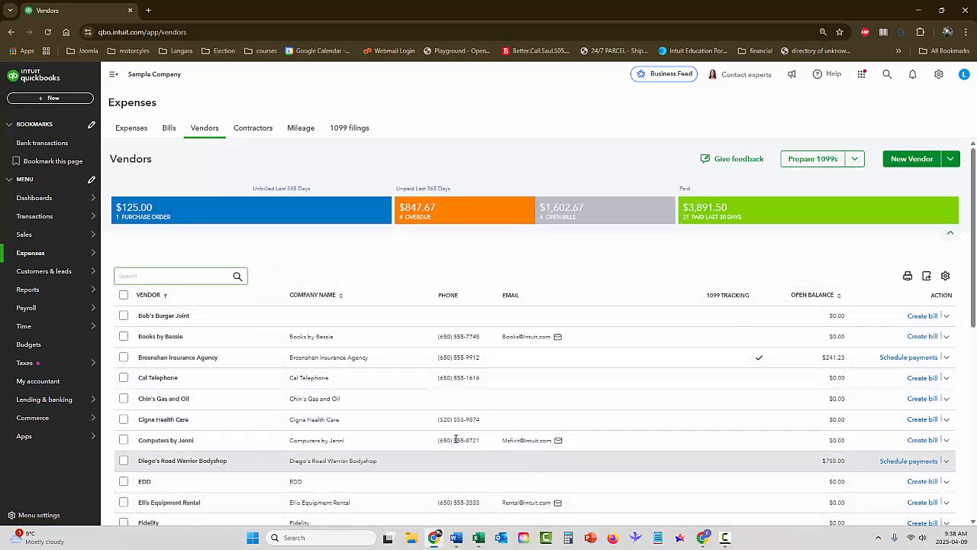
scroll(622, 405, down, 5)
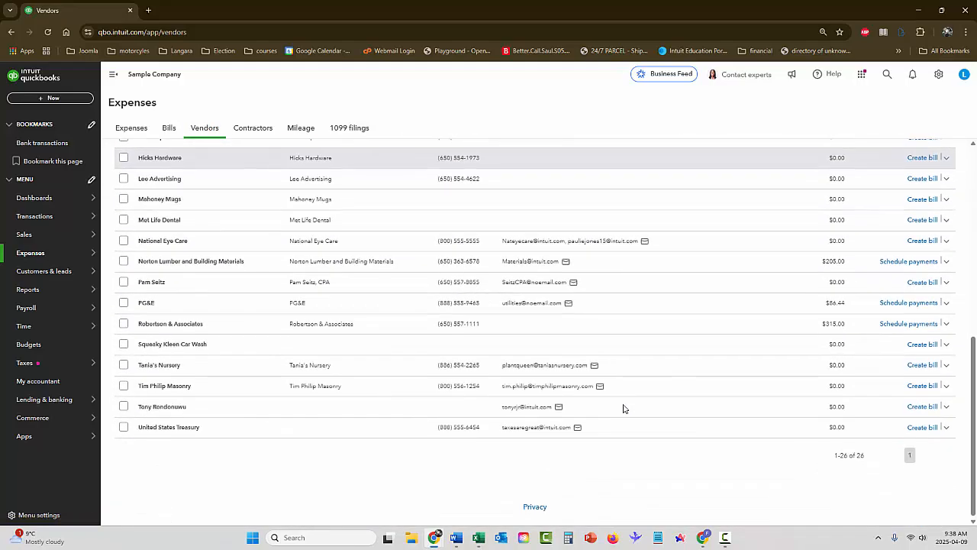
scroll(623, 408, up, 5)
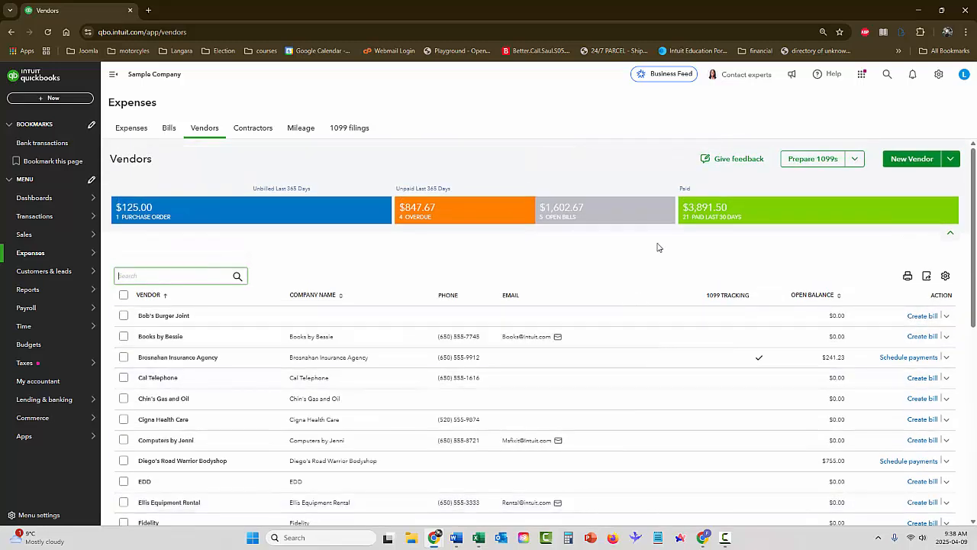
Start a new vendor with company name Danby Marketing
click(907, 159)
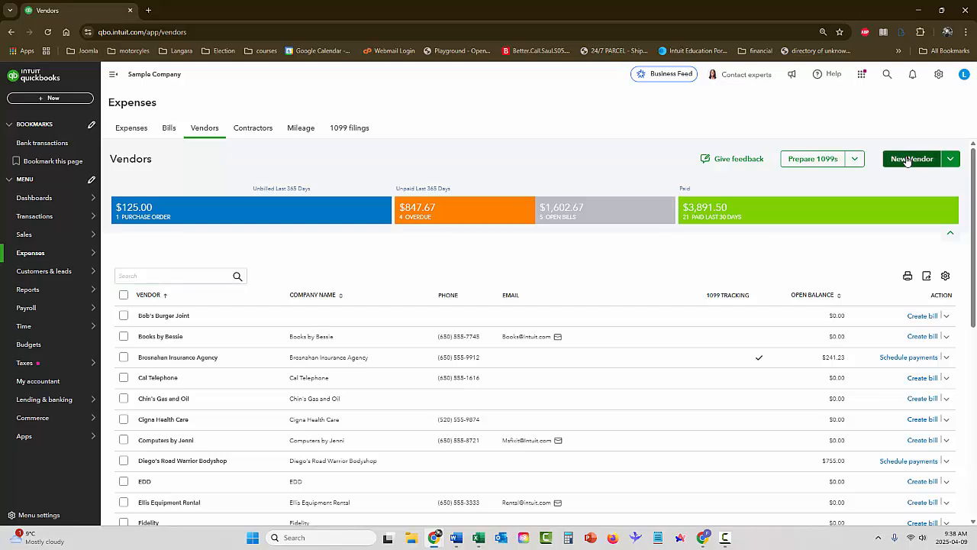
click(756, 158)
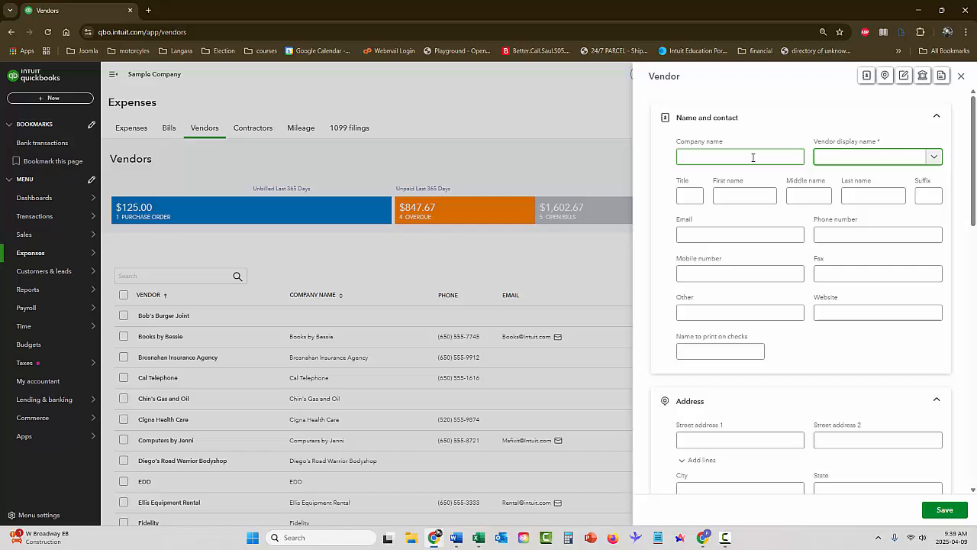
click(743, 157)
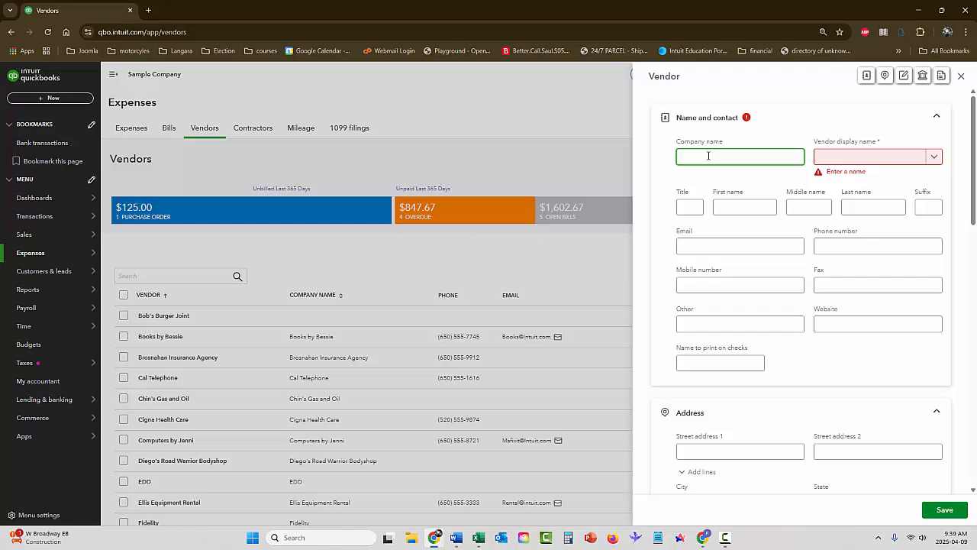
text(D)
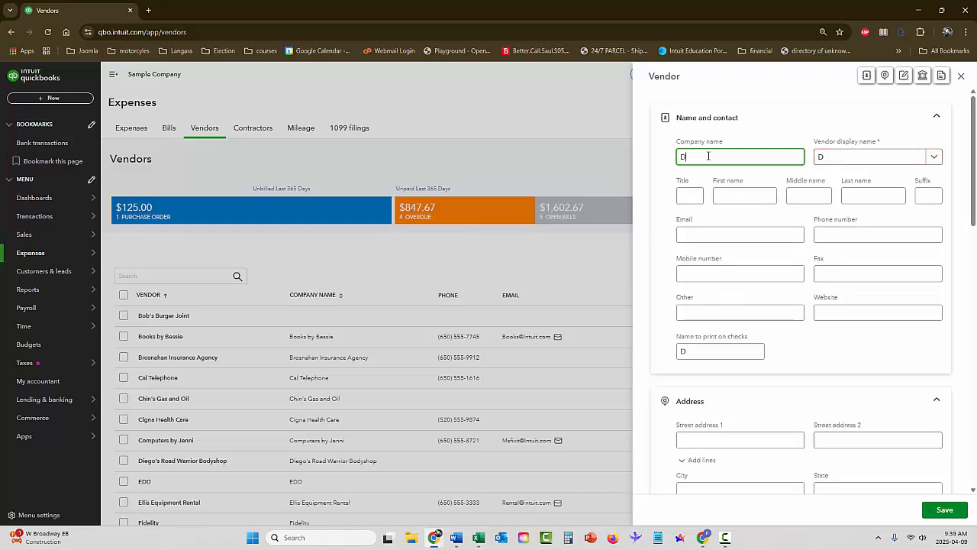
text(anby)
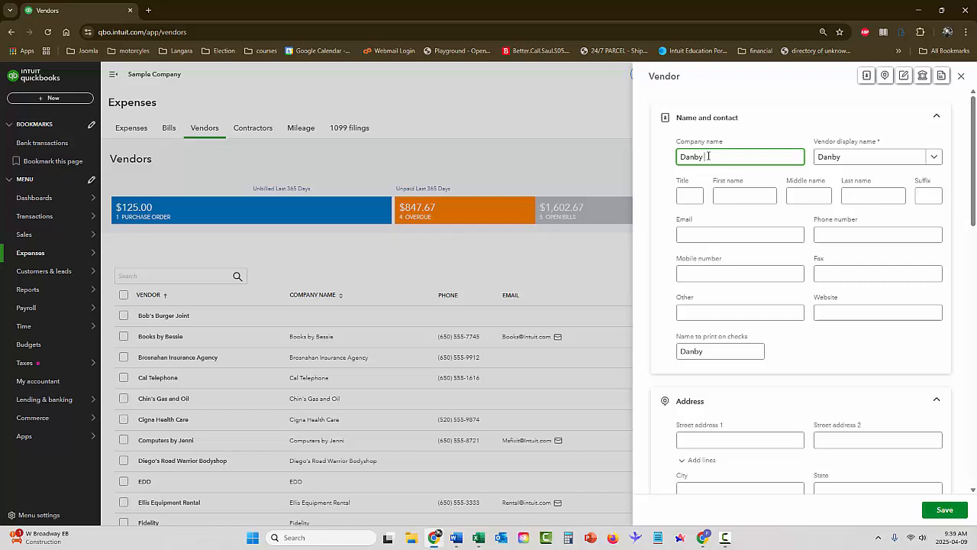
text(Marketing)
Enter the contact's first name, last name and e-mail address for the vendor
click(744, 198)
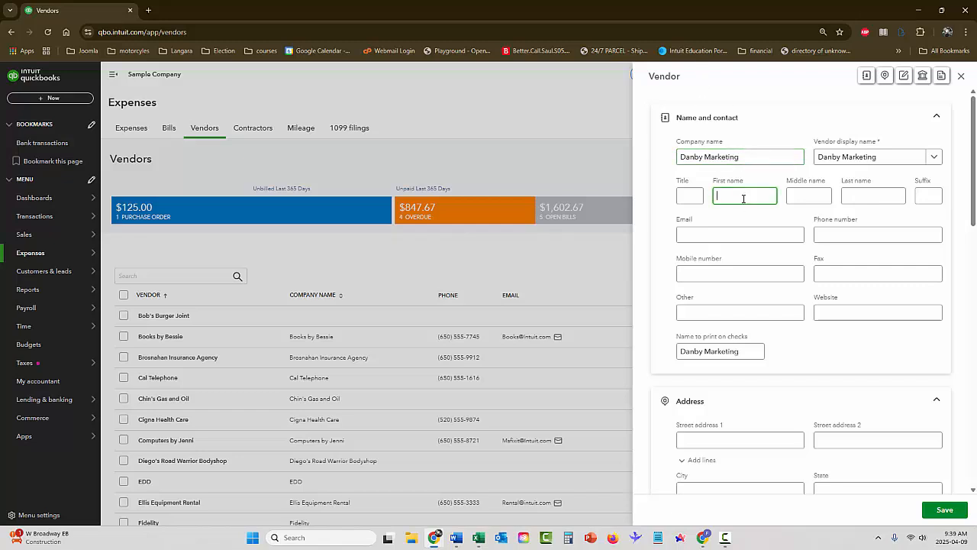
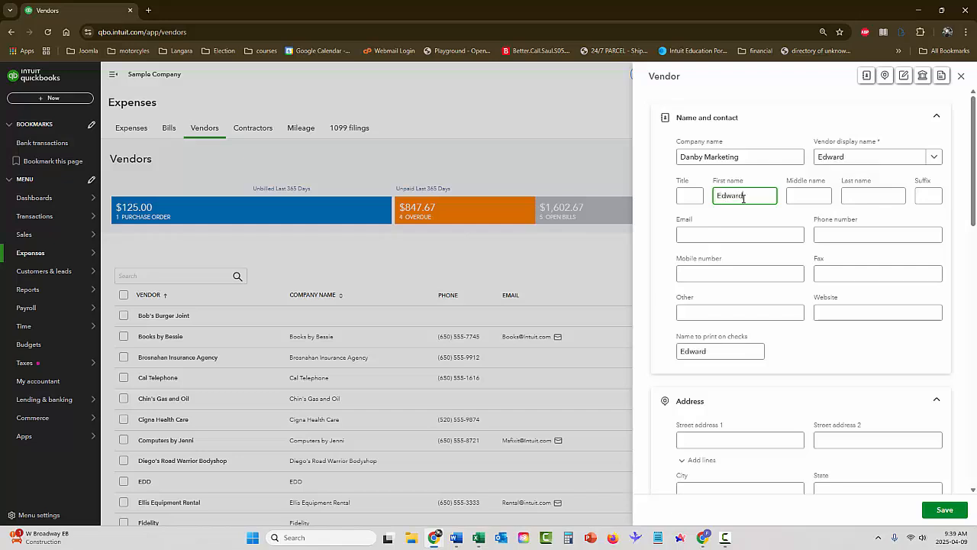
key(Tab)
key(Tab)
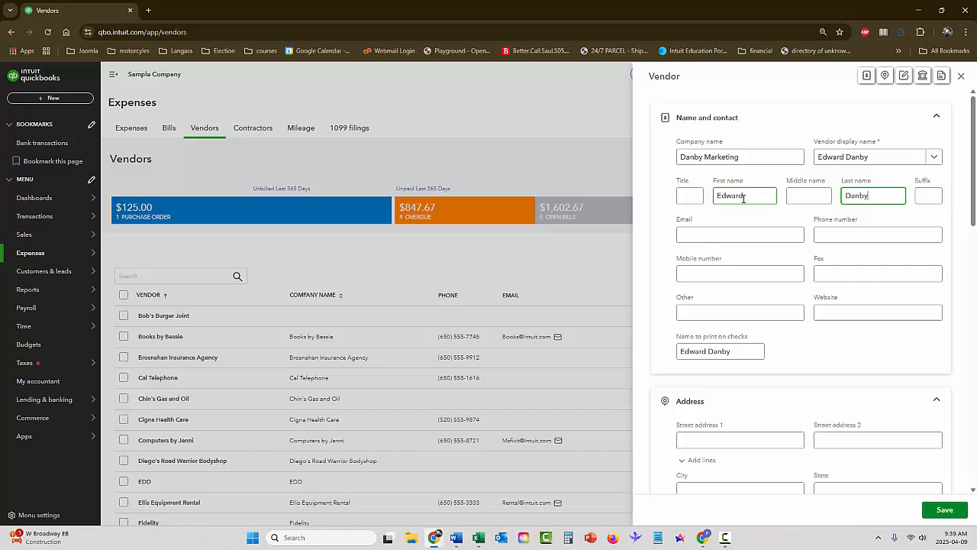
key(Tab)
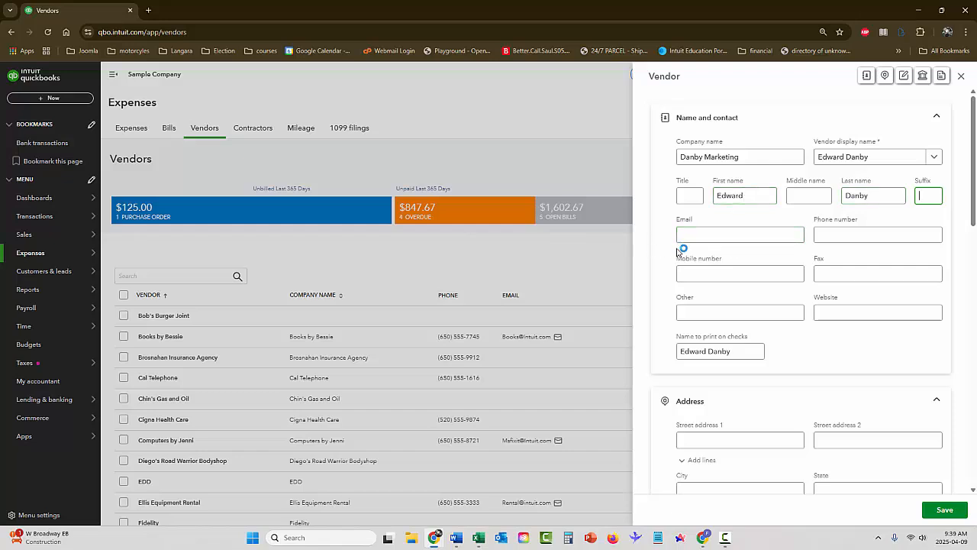
click(696, 233)
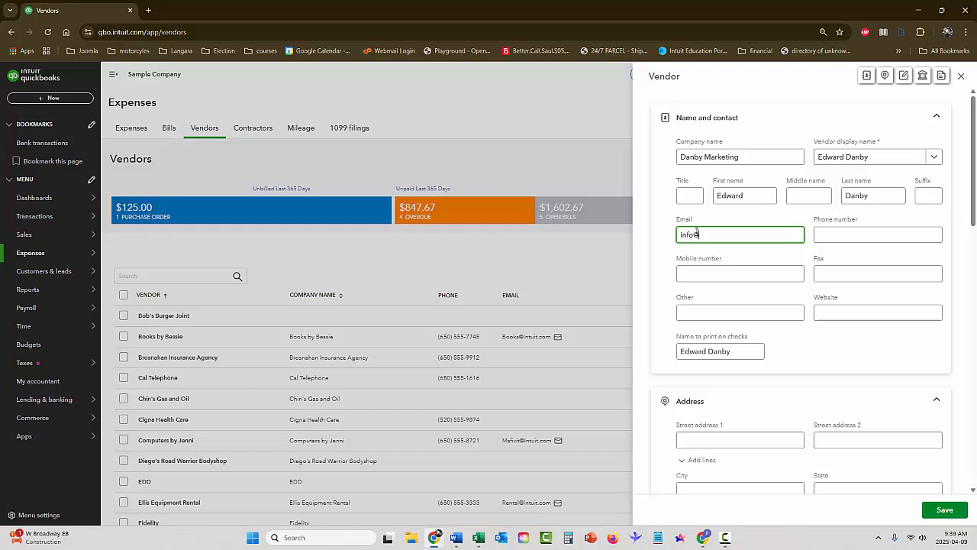
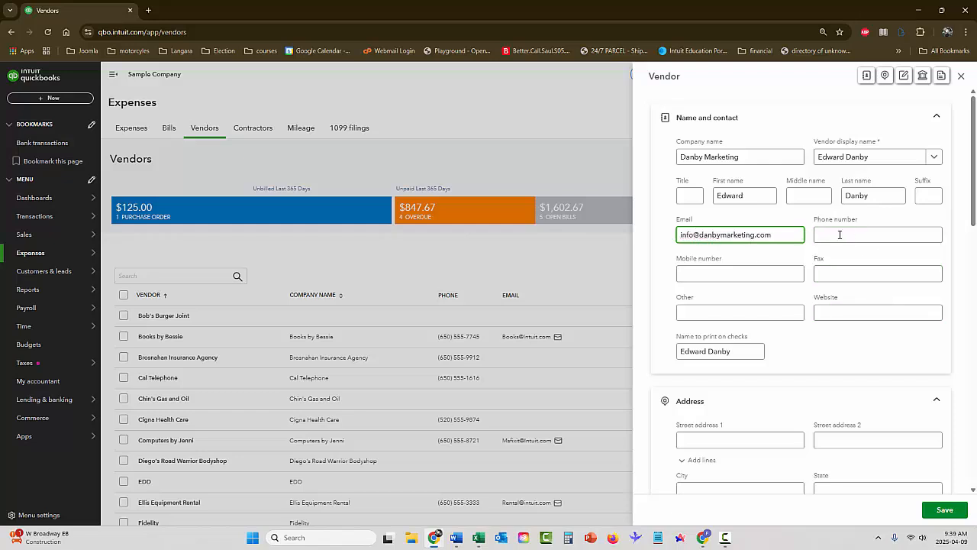
Set Advertising as Danby Marketing's default expense category and save the vendor
scroll(821, 250, down, 1)
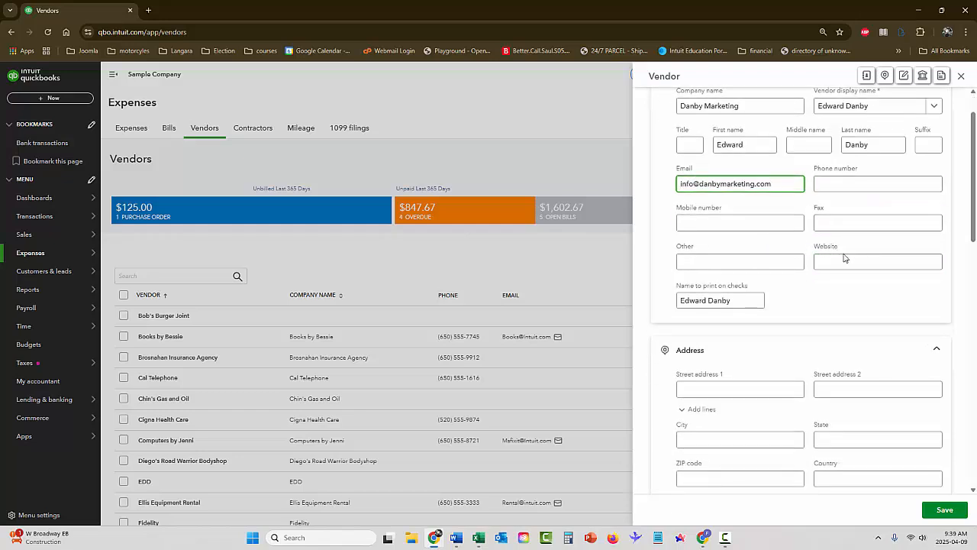
scroll(784, 244, down, 2)
scroll(784, 244, down, 2)
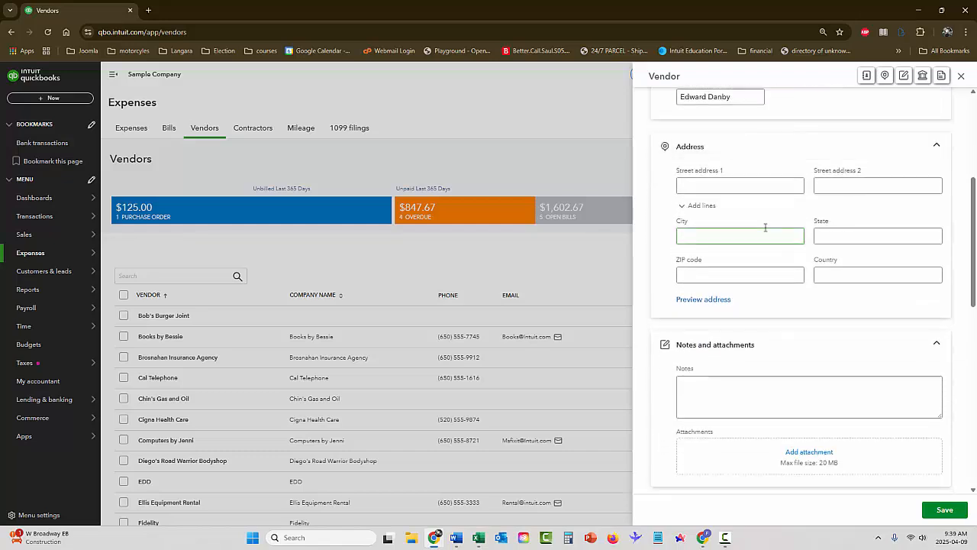
scroll(787, 229, down, 3)
scroll(791, 228, down, 4)
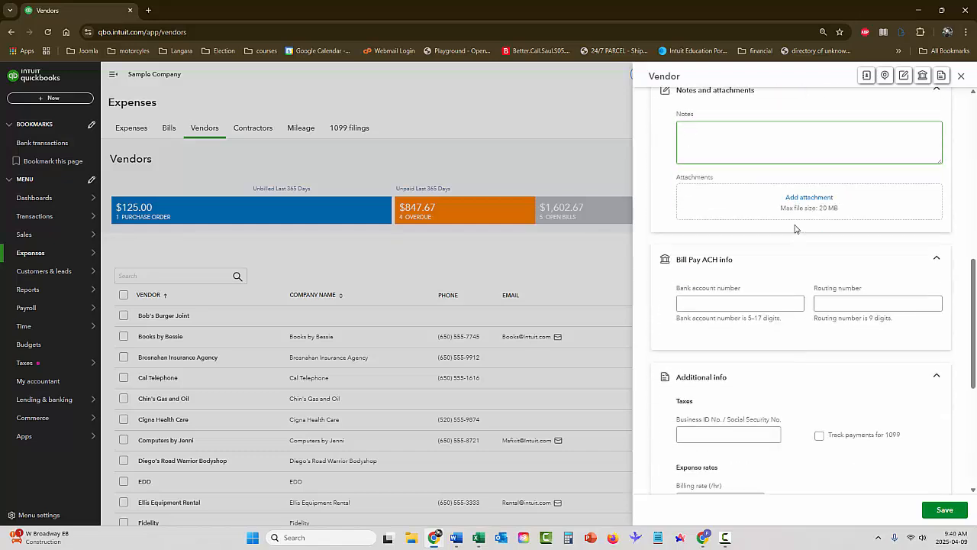
scroll(787, 168, down, 4)
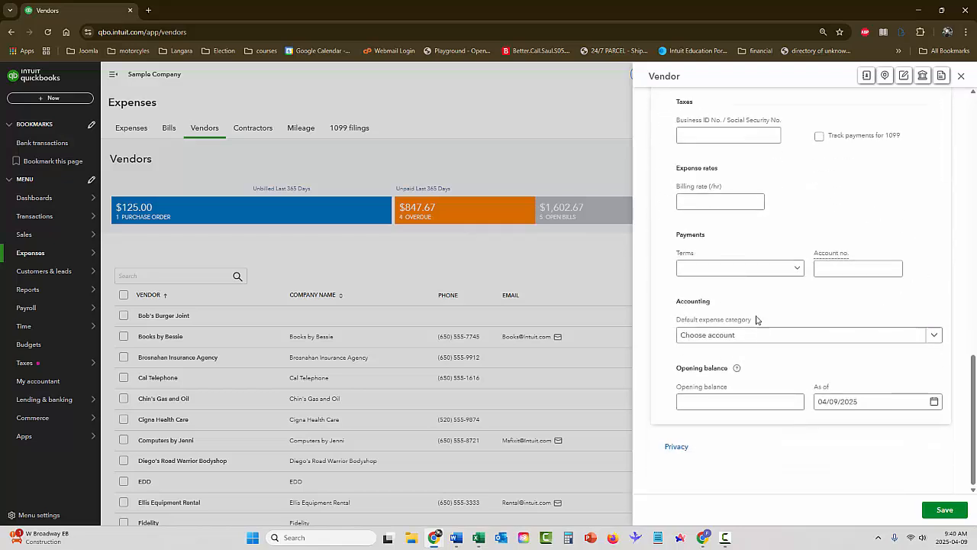
click(705, 339)
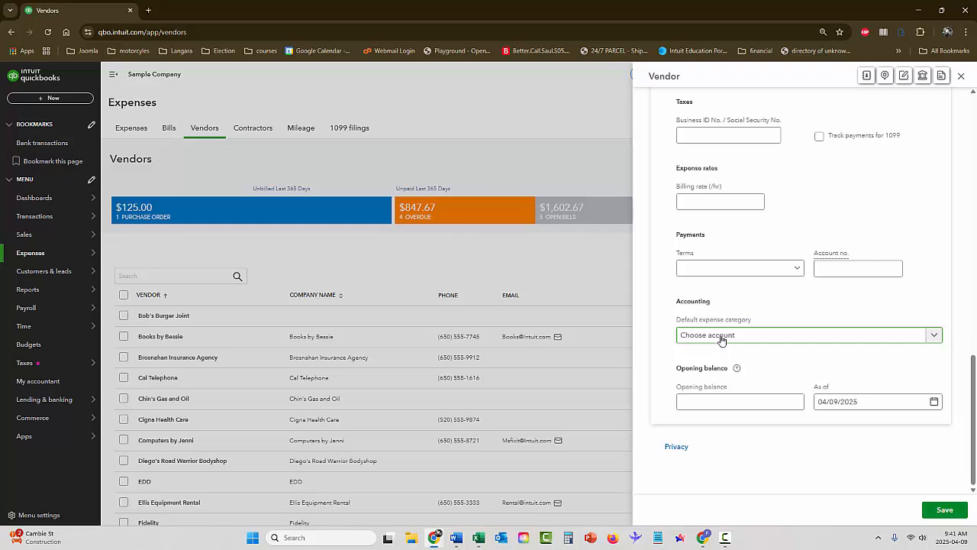
click(722, 337)
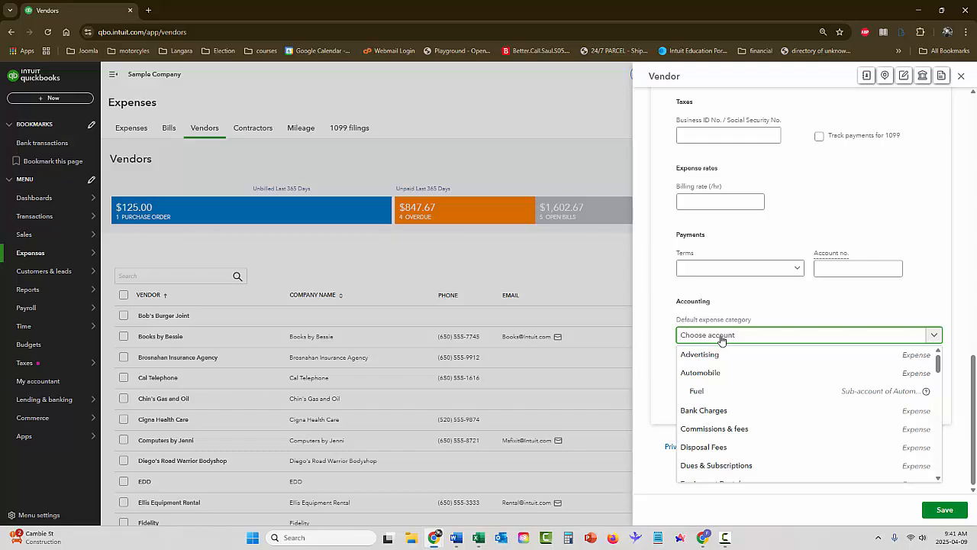
click(720, 354)
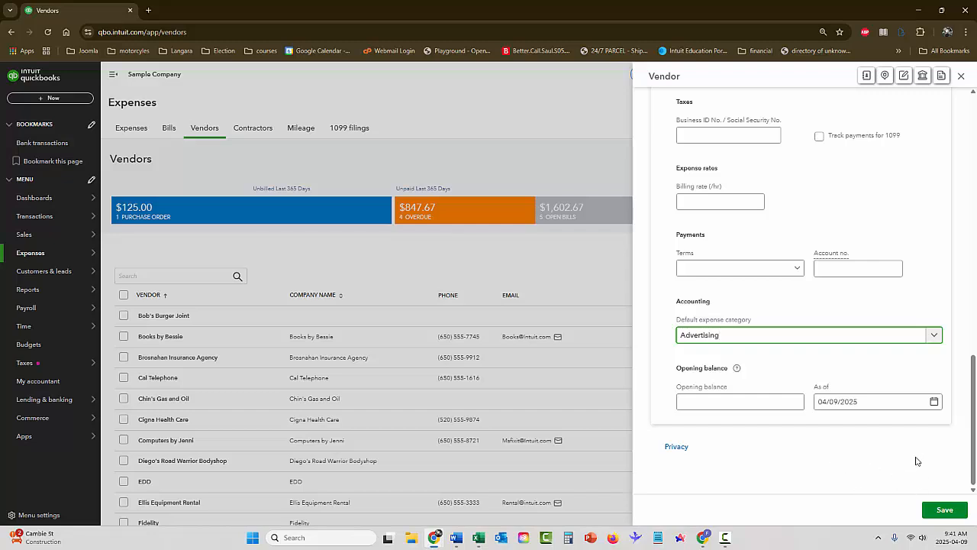
click(939, 509)
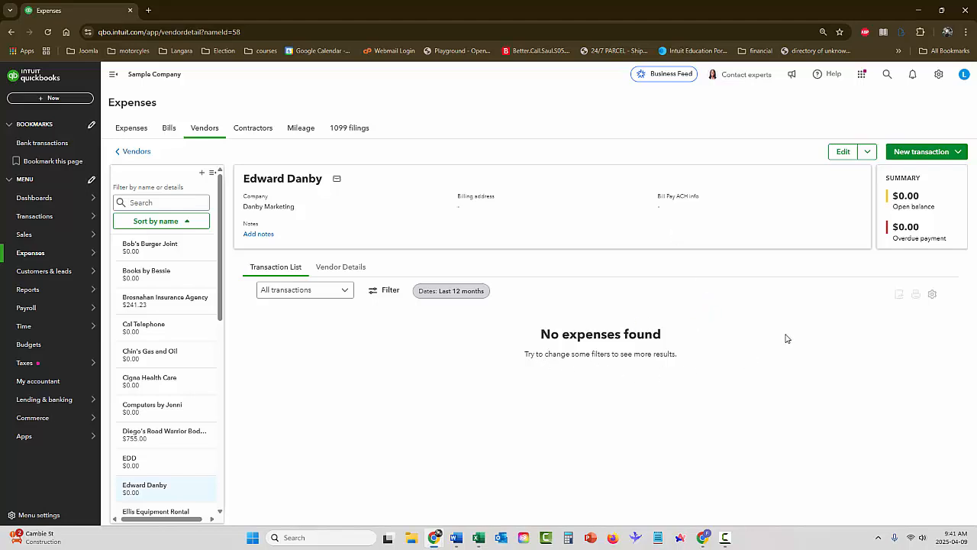
Return to the Vendors list and find Danby Marketing with its $0.00 balance
mouse_move(33, 258)
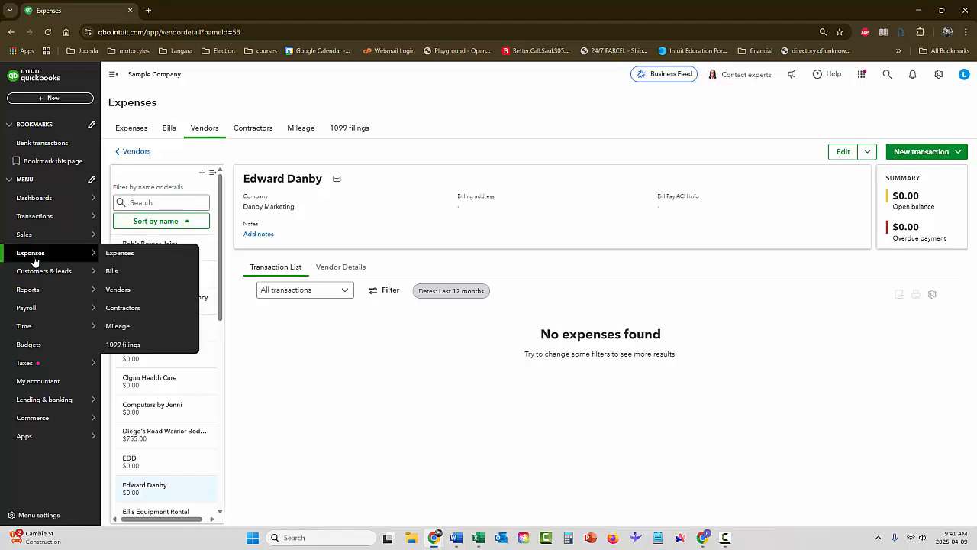
click(119, 290)
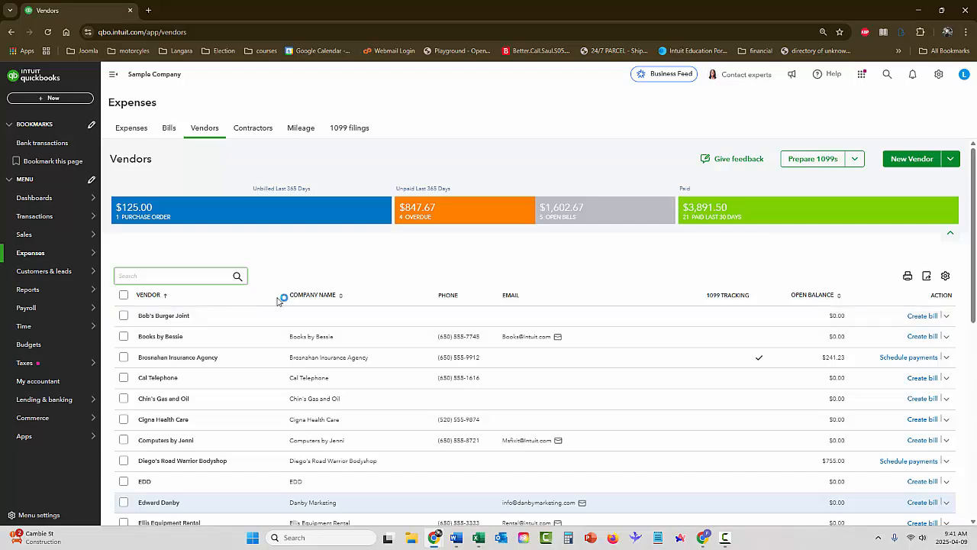
scroll(252, 258, down, 5)
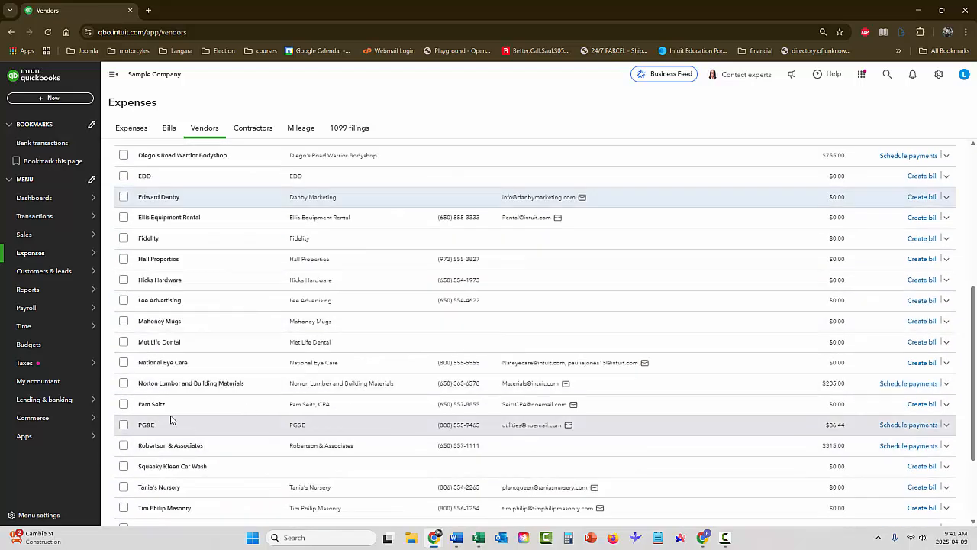
Edit the CPA vendor so its company name ends in '& Associates' instead of a comma
click(207, 408)
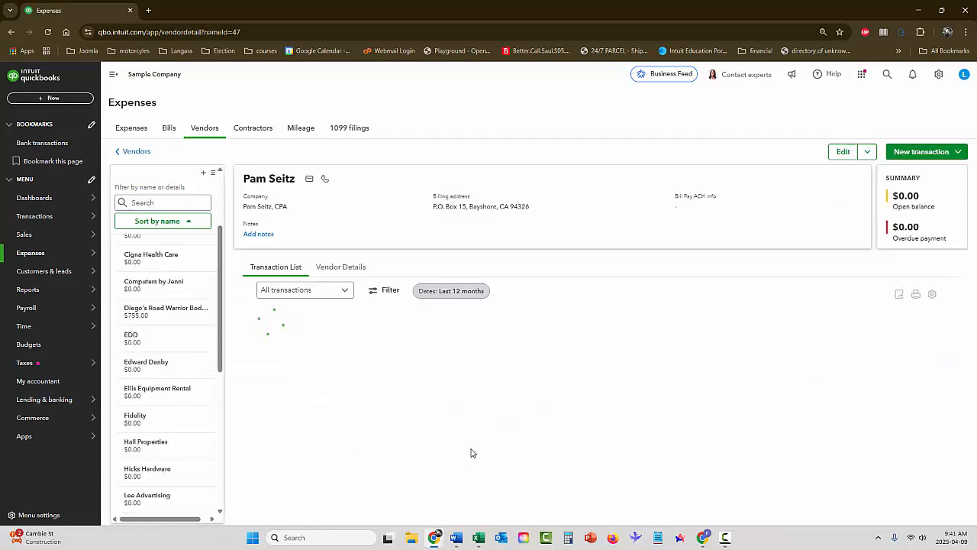
click(843, 153)
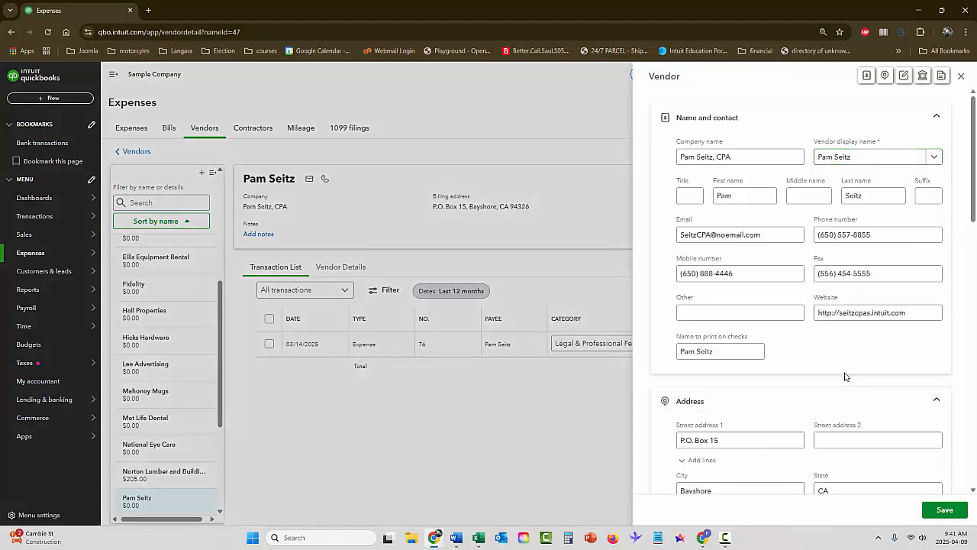
click(768, 160)
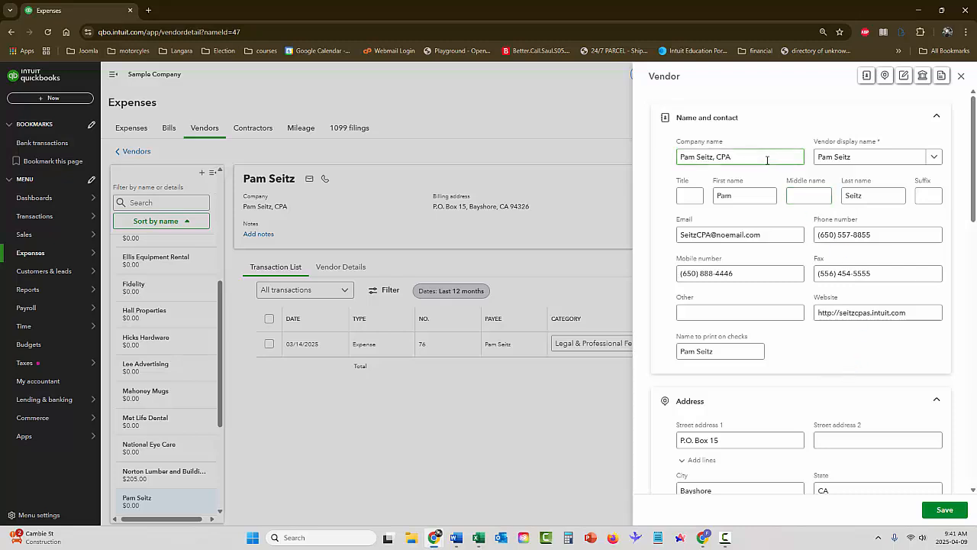
click(855, 159)
click(712, 158)
key(BackSpace)
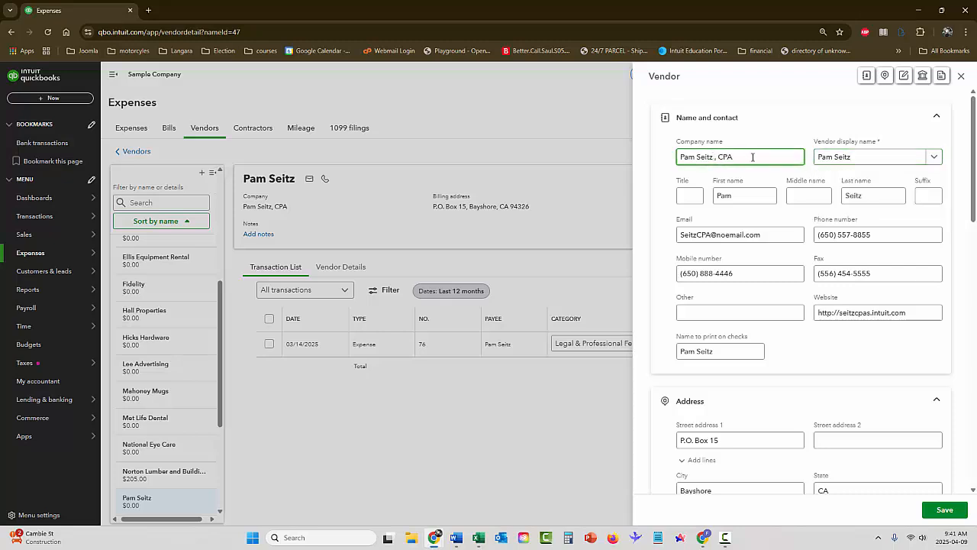
text(& Associates)
key(Delete)
key(Delete)
key(Delete)
key(Delete)
key(Delete)
key(Delete)
Copy the new '& Associates' company name into the Vendor display name field
key(Tab)
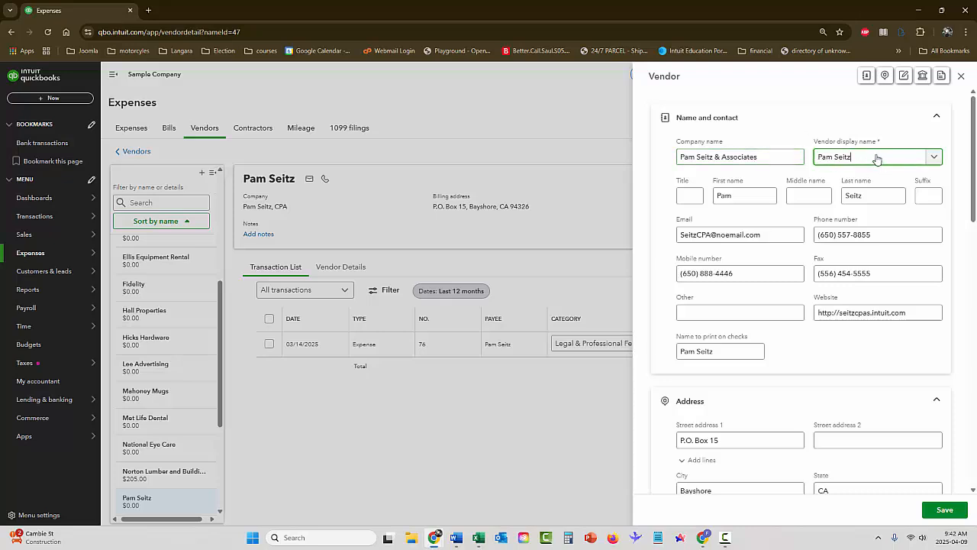
drag(795, 155, 647, 158)
key(ctrl+c)
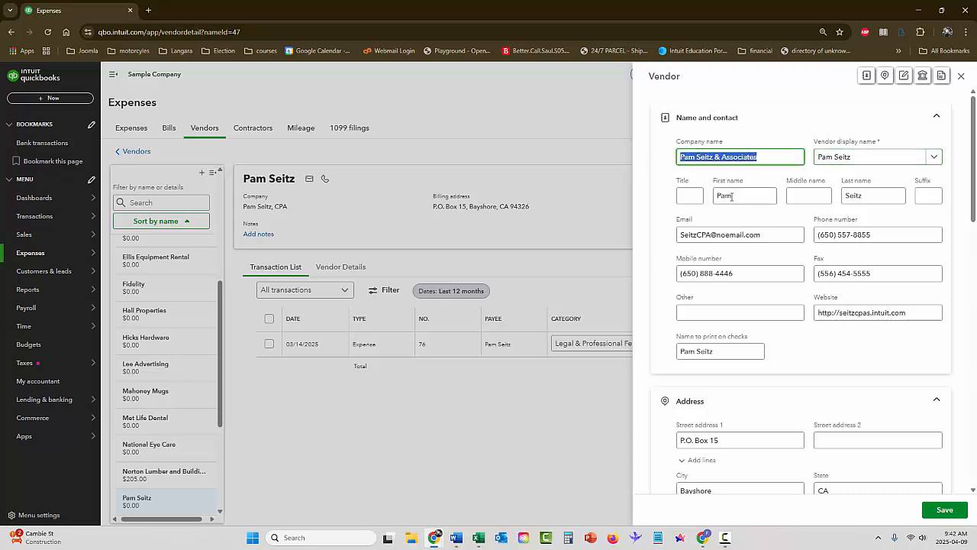
drag(874, 160, 807, 158)
key(ctrl+v)
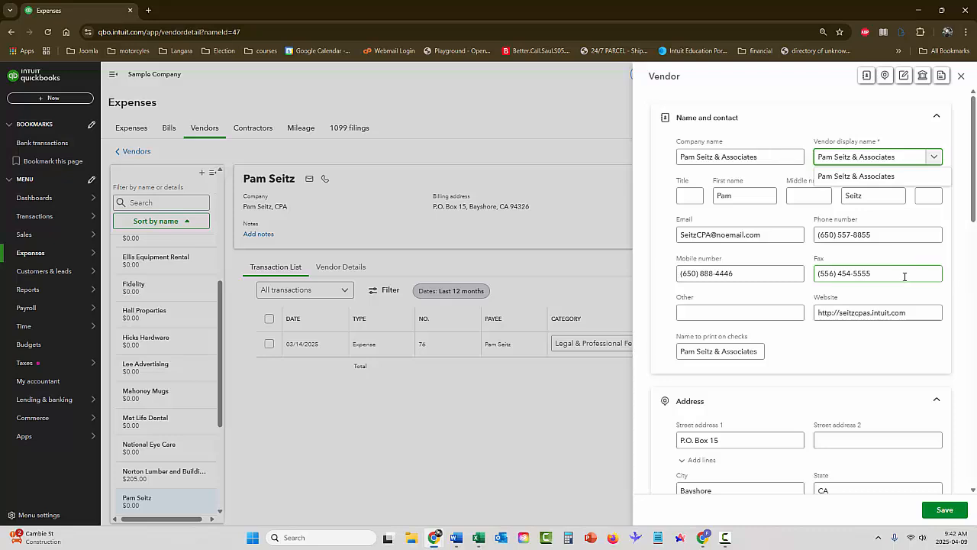
scroll(857, 294, down, 4)
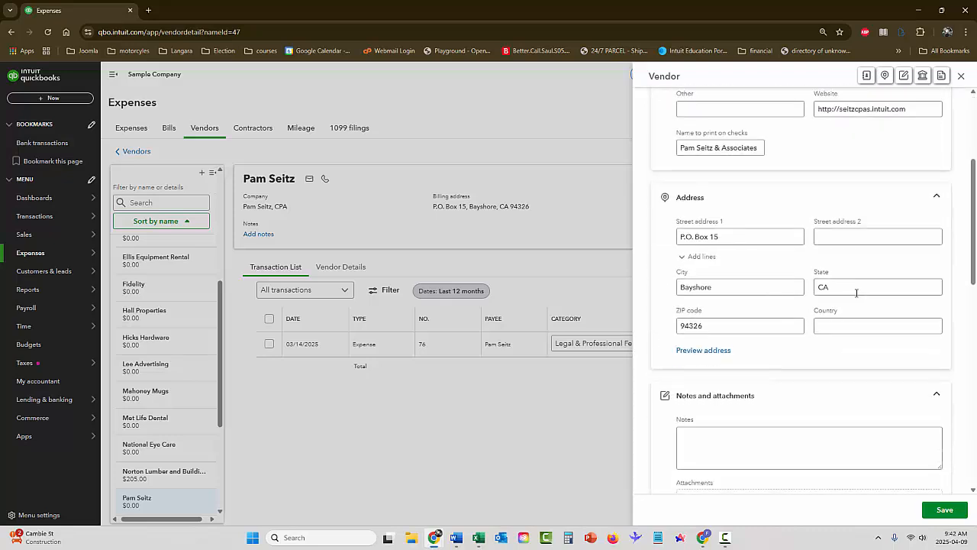
Add an Oct 21 birthday note to the vendor, save it, and return to the Vendors list
scroll(857, 292, down, 1)
click(799, 243)
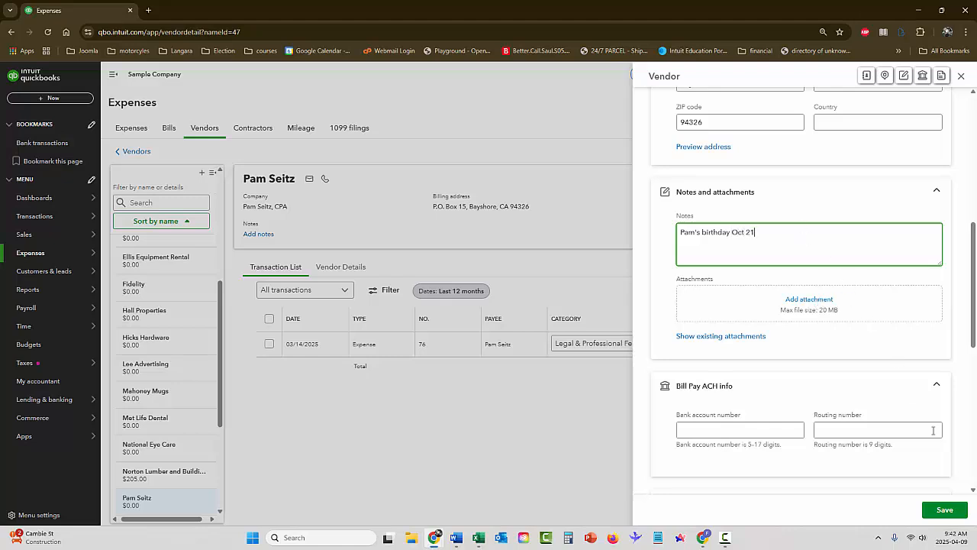
click(945, 509)
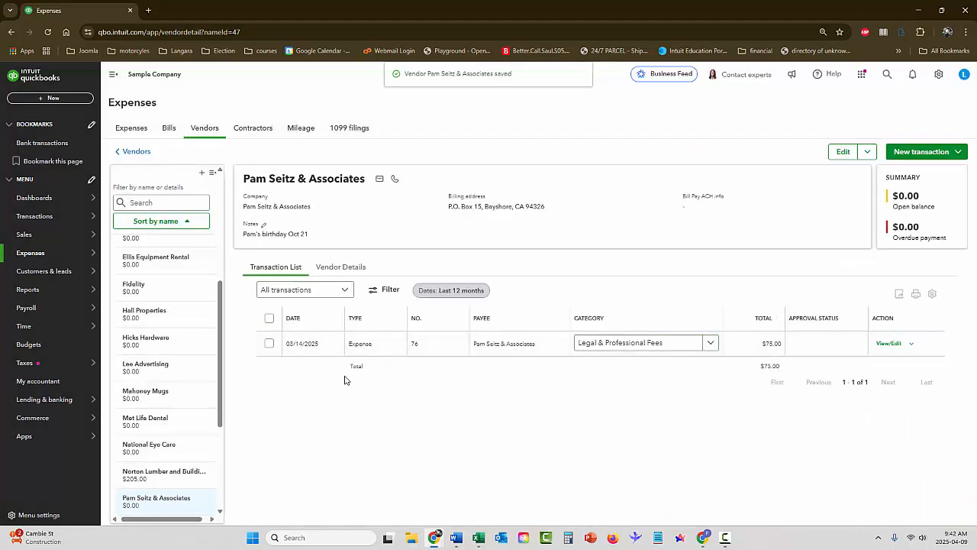
click(205, 130)
scroll(266, 291, down, 1)
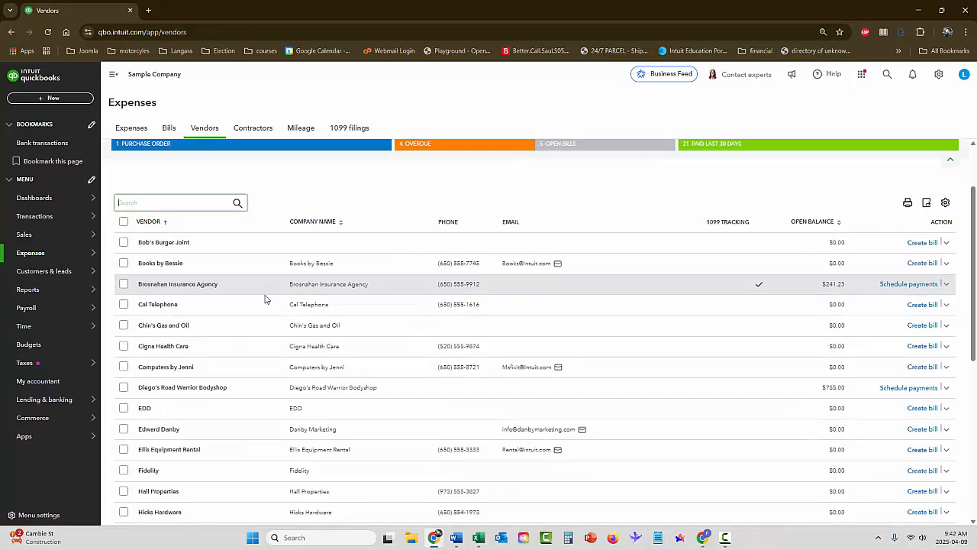
scroll(260, 321, down, 2)
Edit Tania's Nursery, replacing the user part of its e-mail address with 'sales'
scroll(255, 346, down, 1)
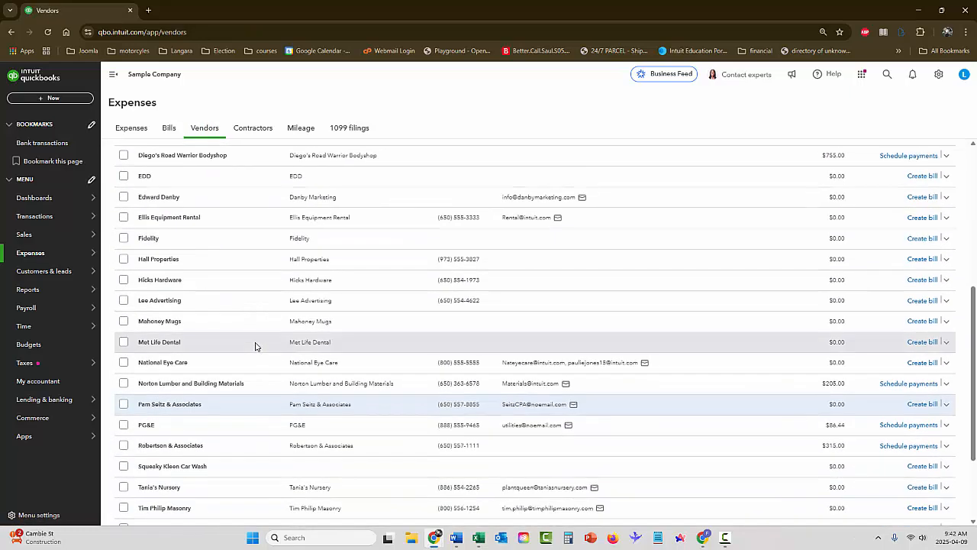
scroll(256, 344, down, 1)
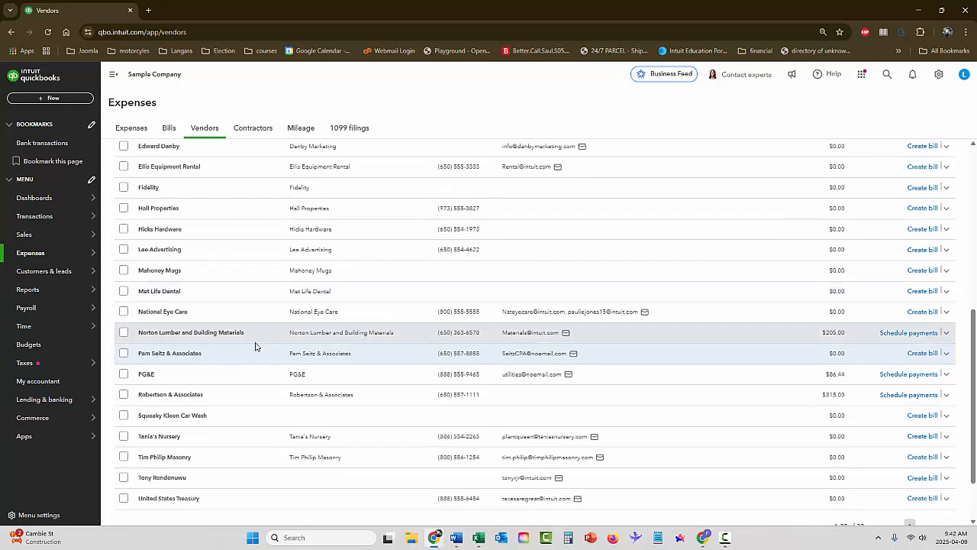
click(159, 436)
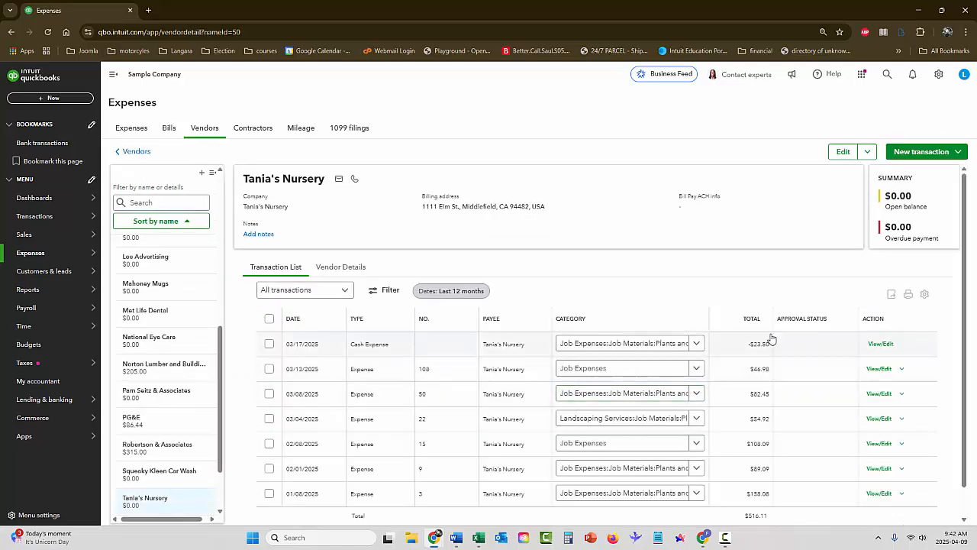
click(845, 154)
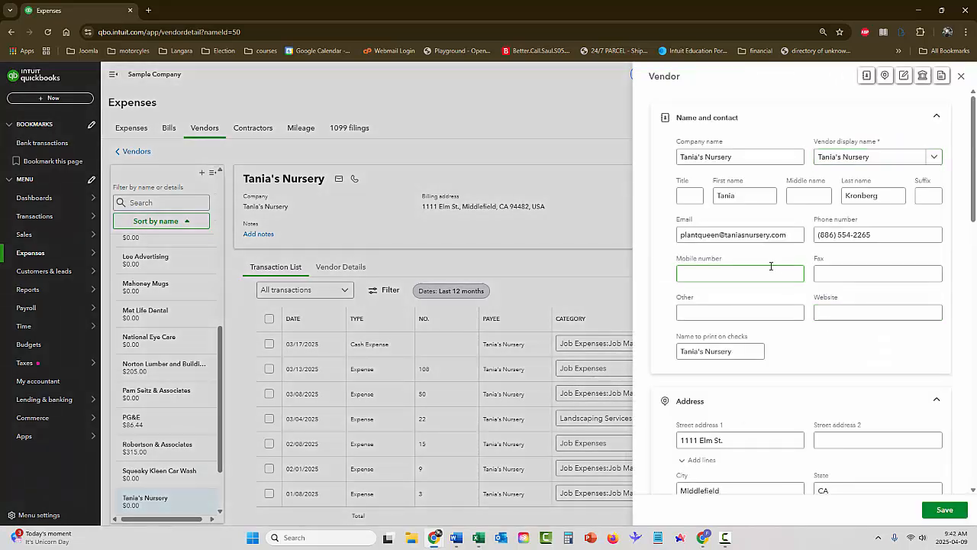
click(722, 240)
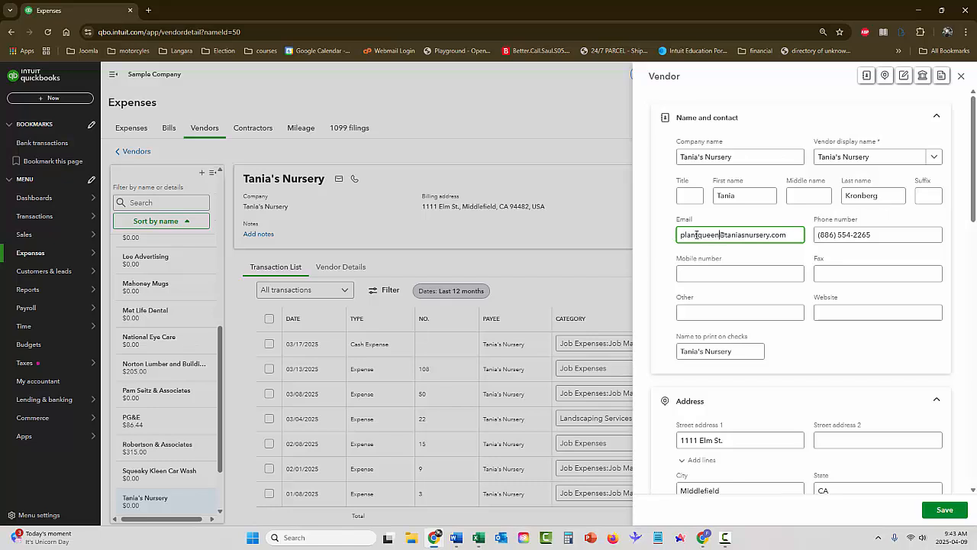
double_click(697, 234)
key(BackSpace)
text(sales)
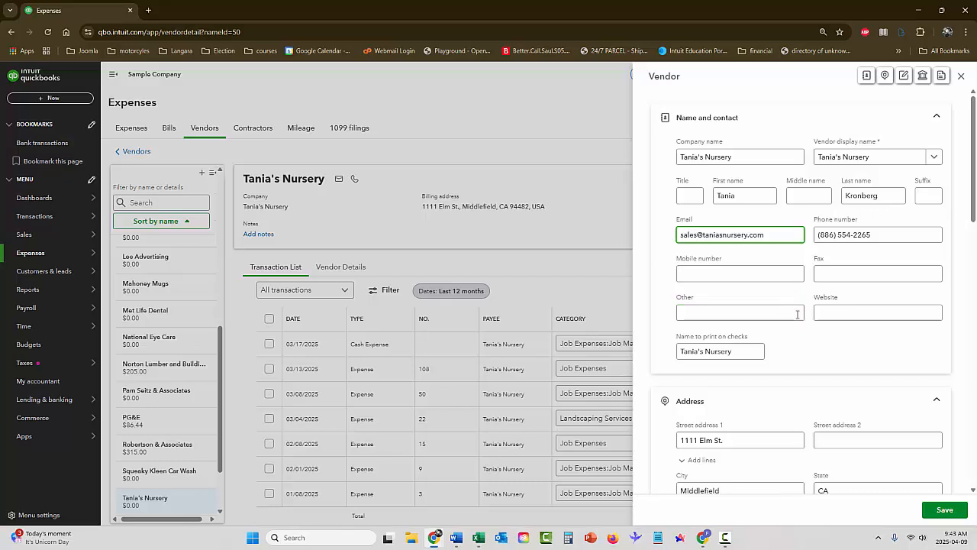
Retype the nursery's vendor account number and save the vendor changes
scroll(781, 303, down, 3)
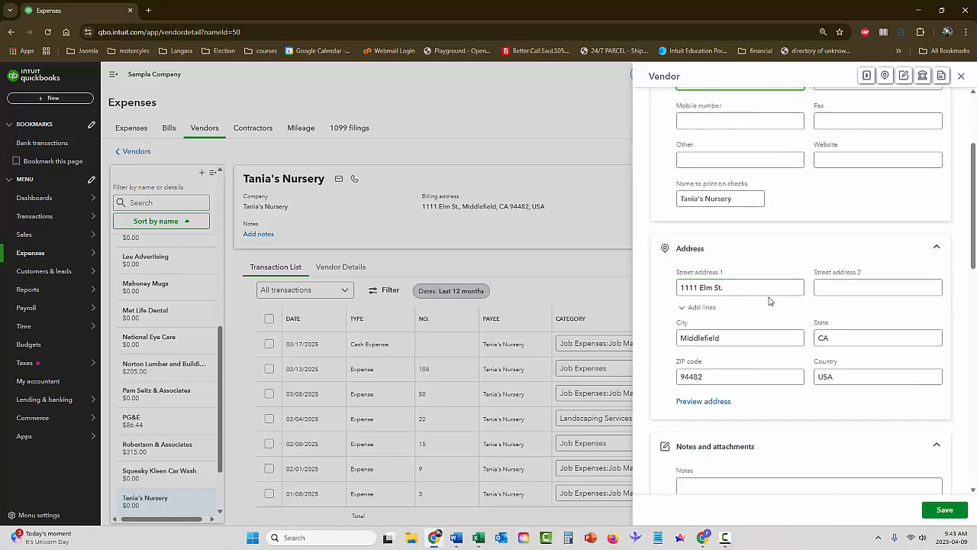
scroll(788, 304, down, 4)
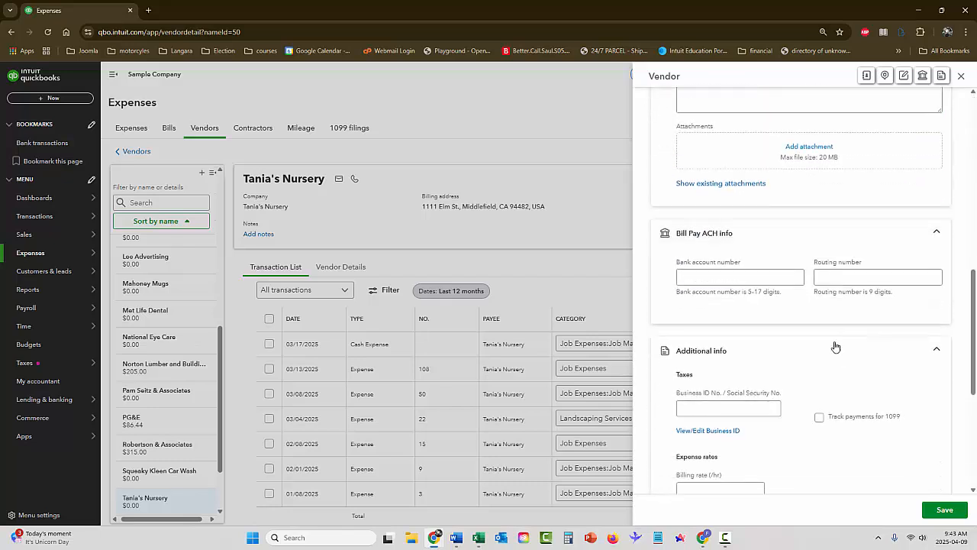
scroll(841, 345, down, 3)
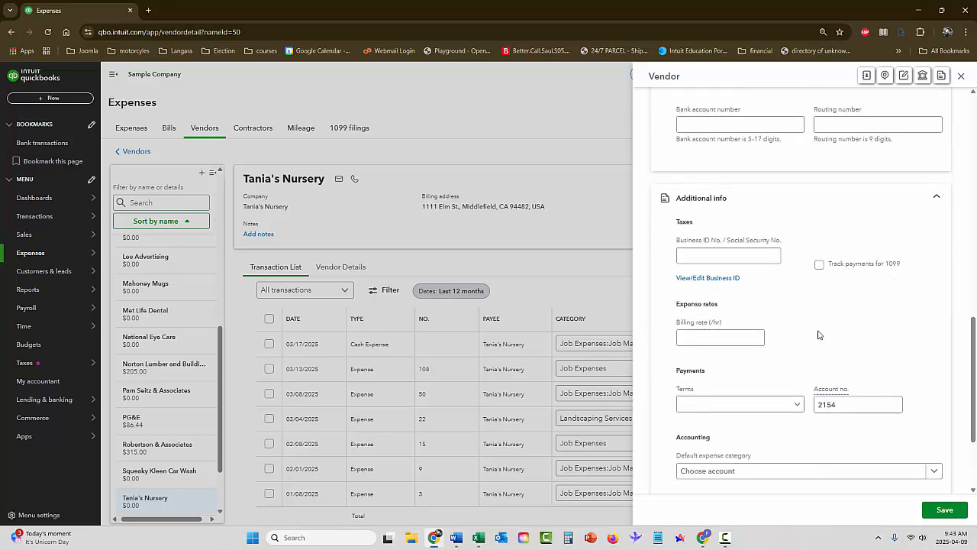
drag(871, 354, 813, 355)
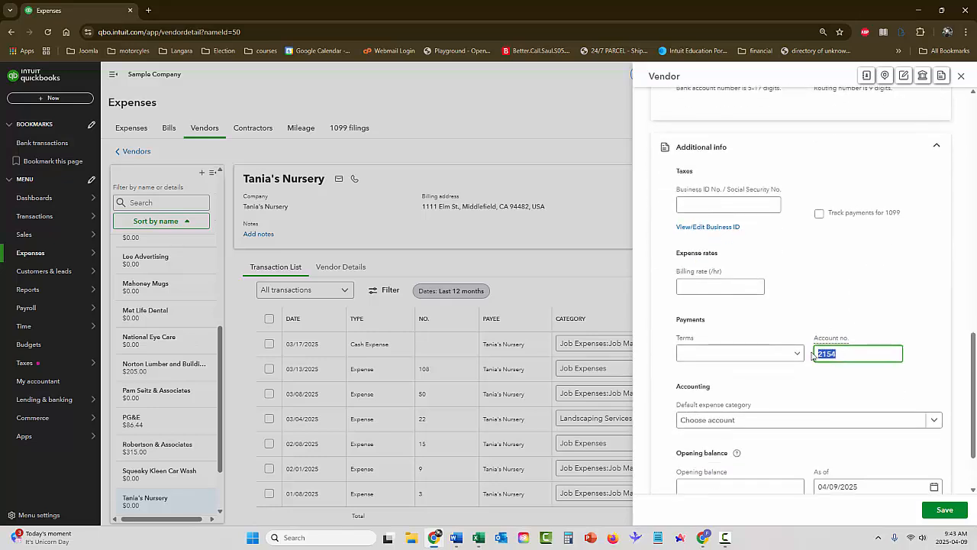
text(53237)
click(945, 509)
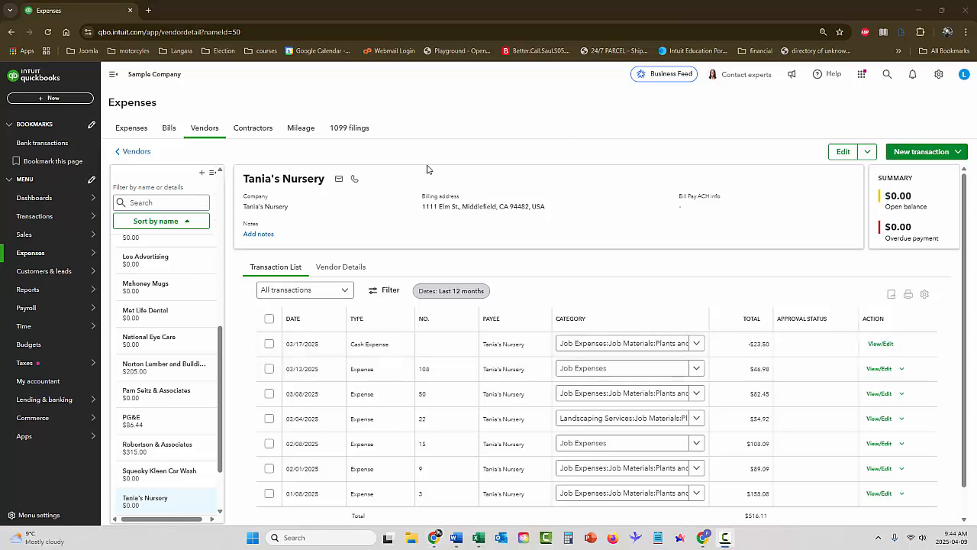
Go to the unpaid bills list, start a new bill, then close it unsaved
click(33, 253)
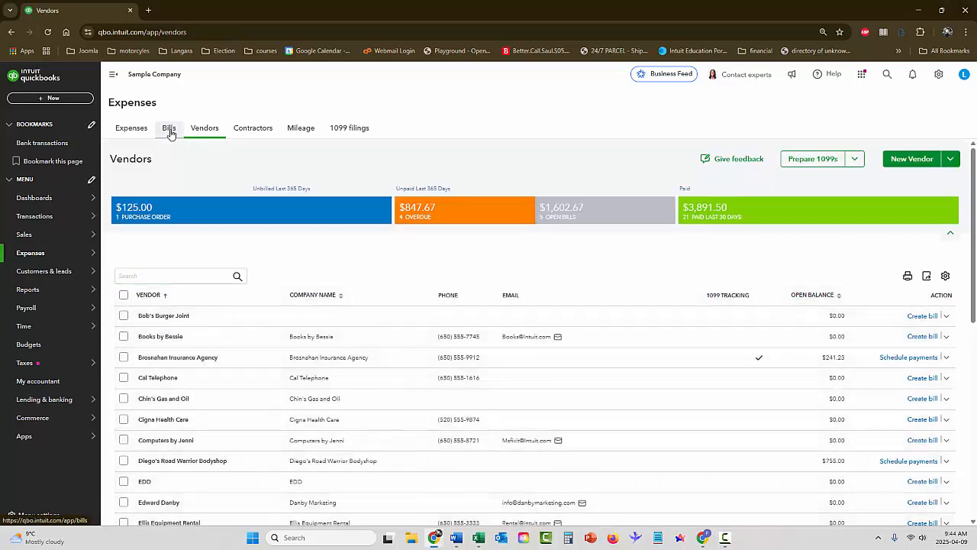
click(167, 130)
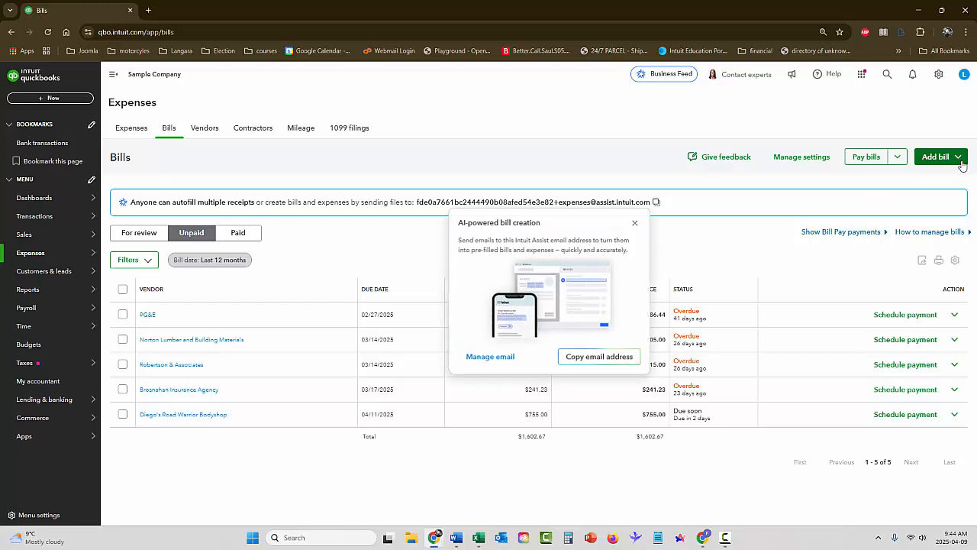
click(940, 159)
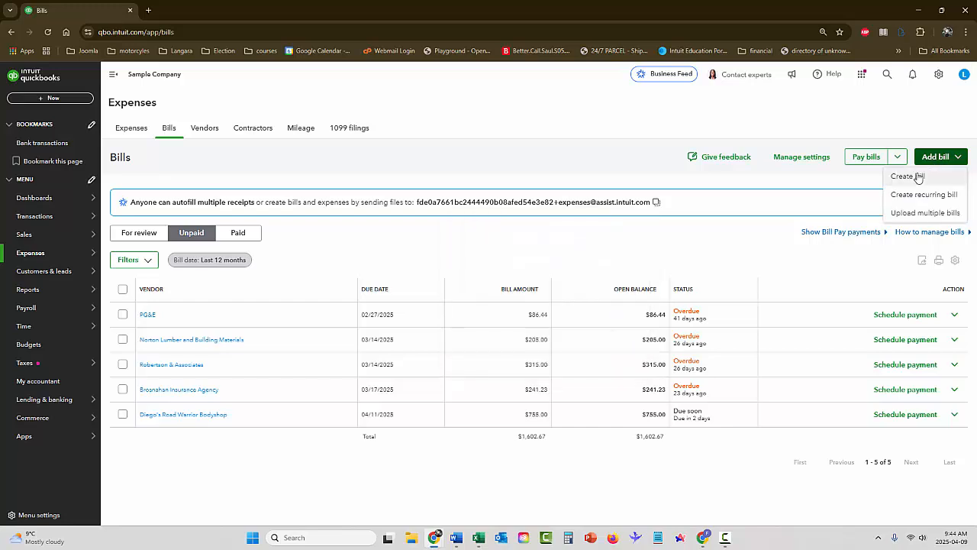
click(920, 177)
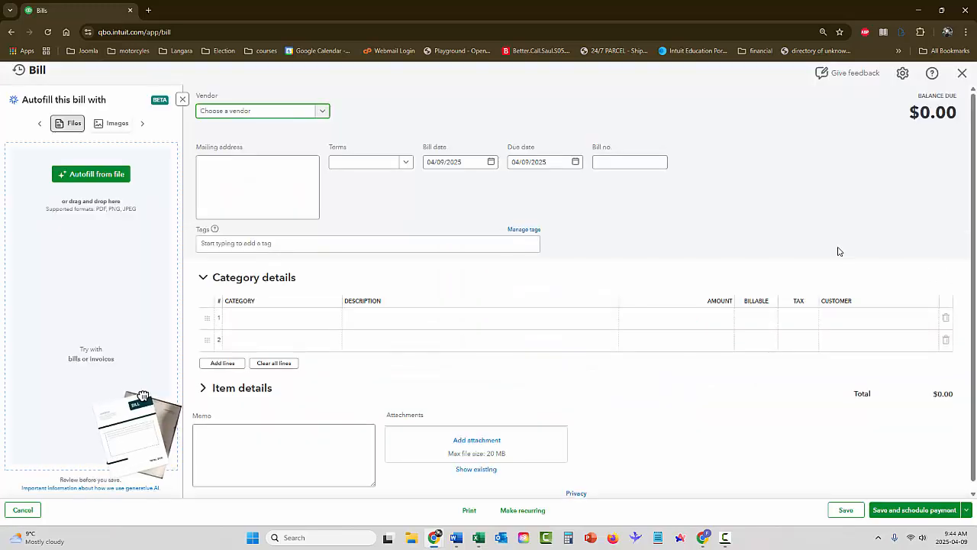
click(963, 74)
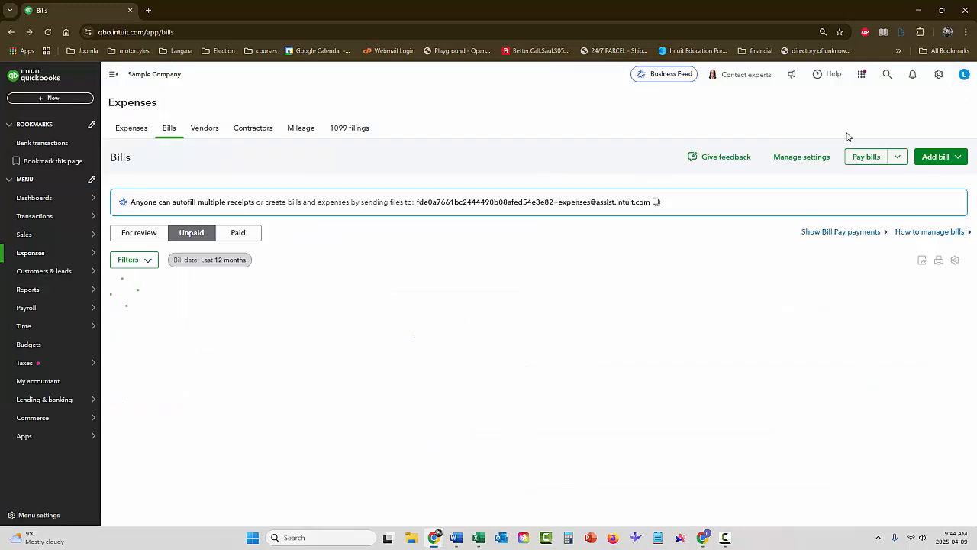
Switch to the Expenses transaction list and show the New Transaction choices
click(37, 257)
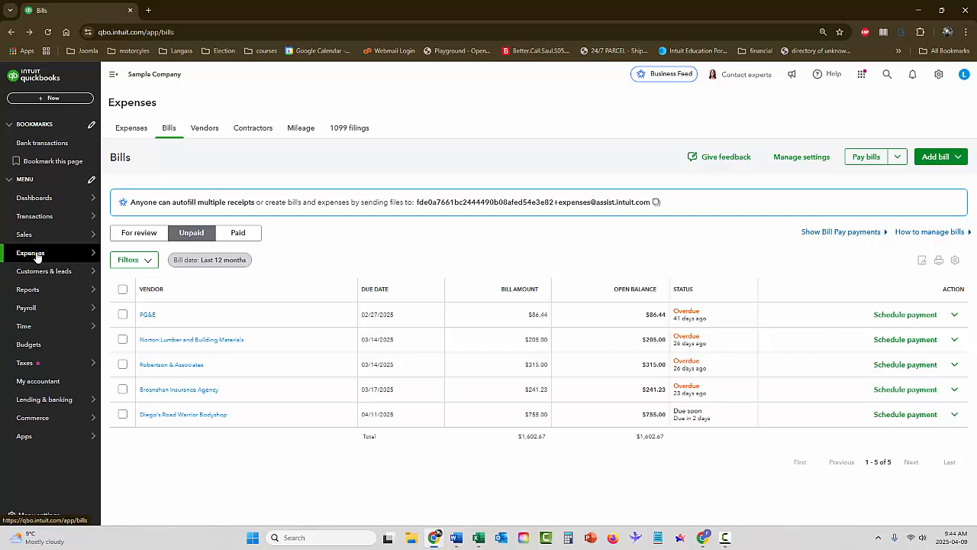
mouse_move(68, 263)
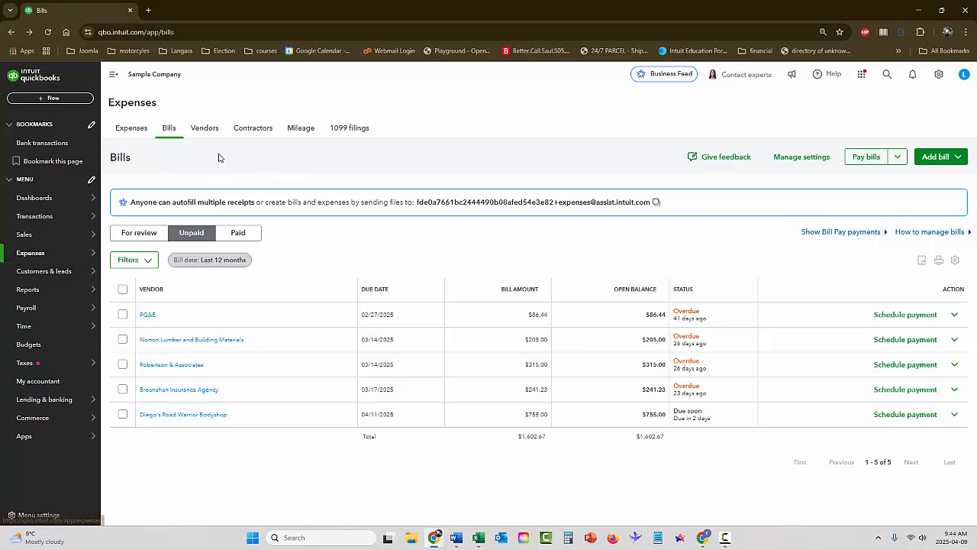
click(130, 130)
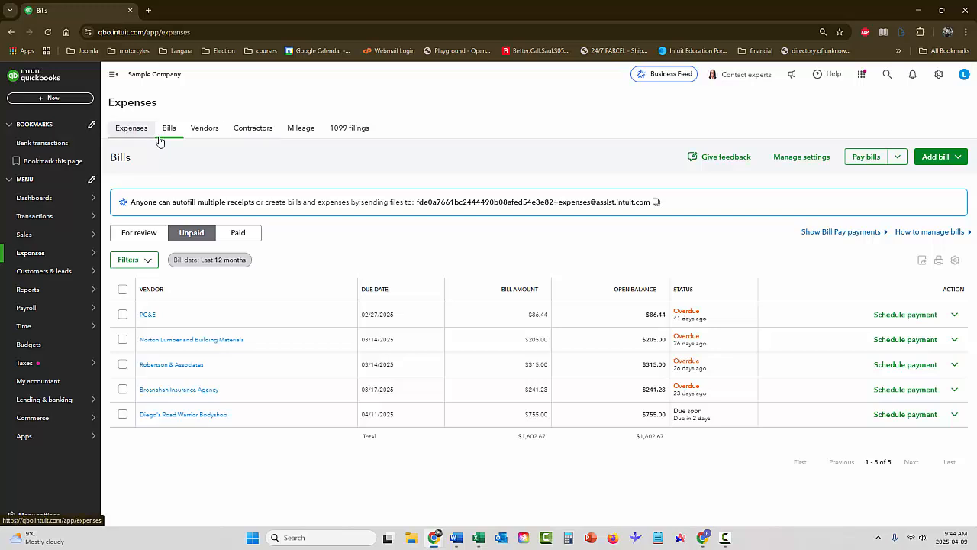
mouse_move(28, 306)
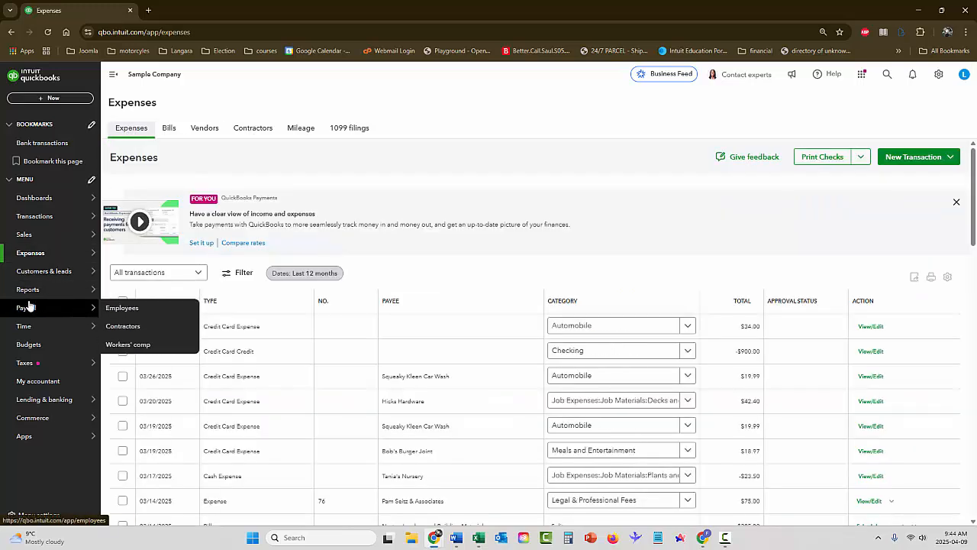
mouse_move(31, 265)
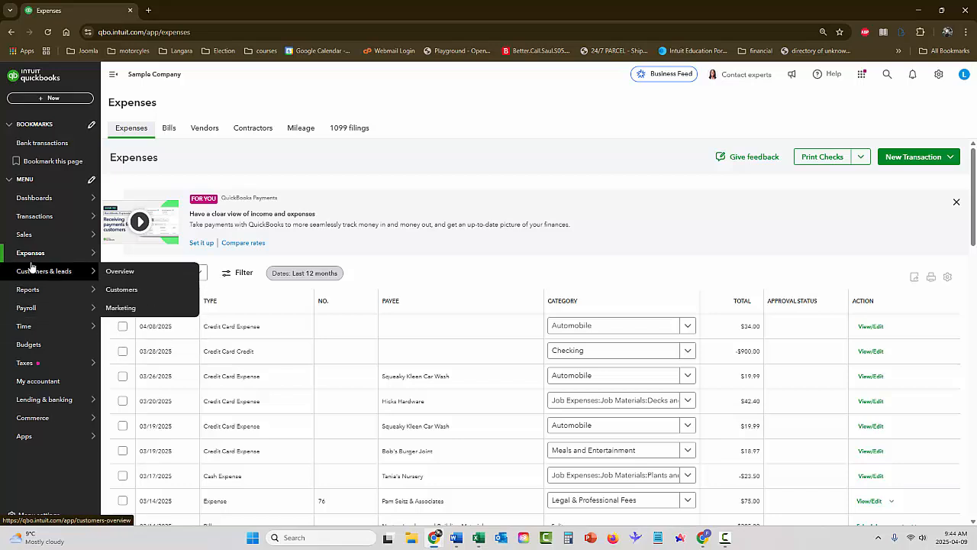
click(135, 256)
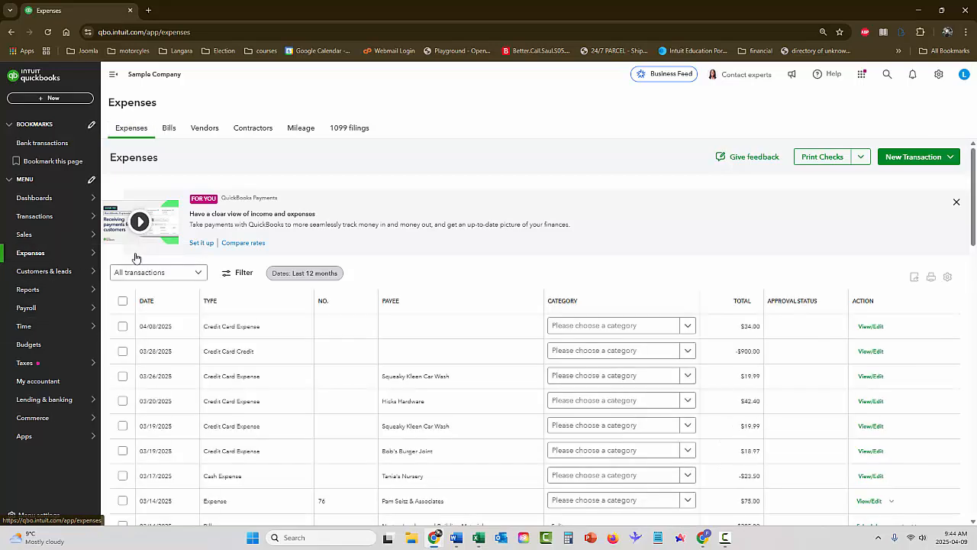
click(914, 165)
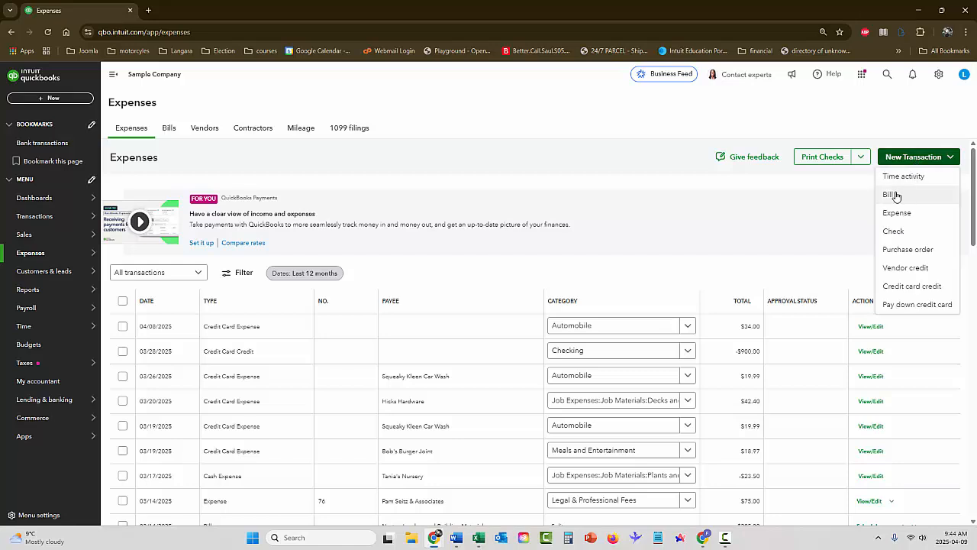
Start a new bill with Tim Philip Masonry as vendor, hiding the Autofill and Add to Bill panels
click(890, 196)
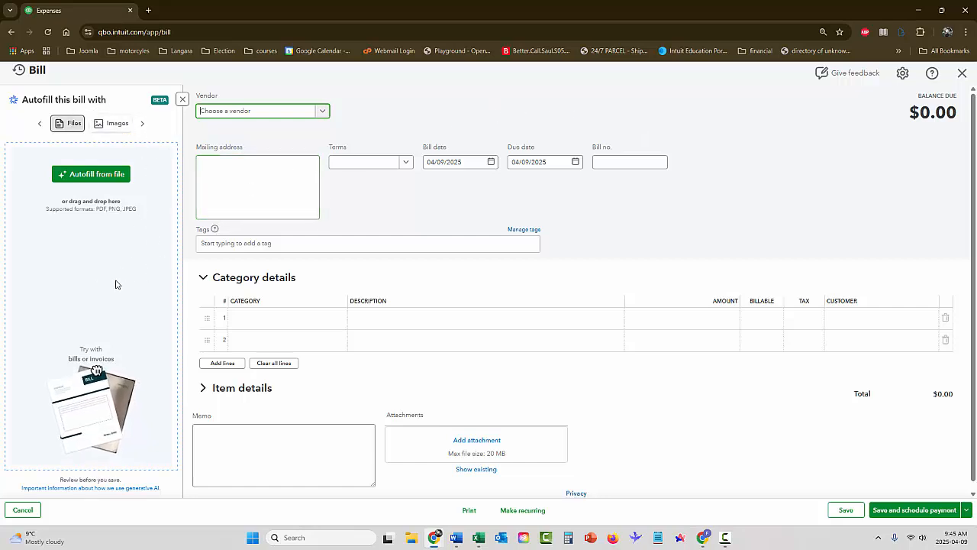
click(182, 101)
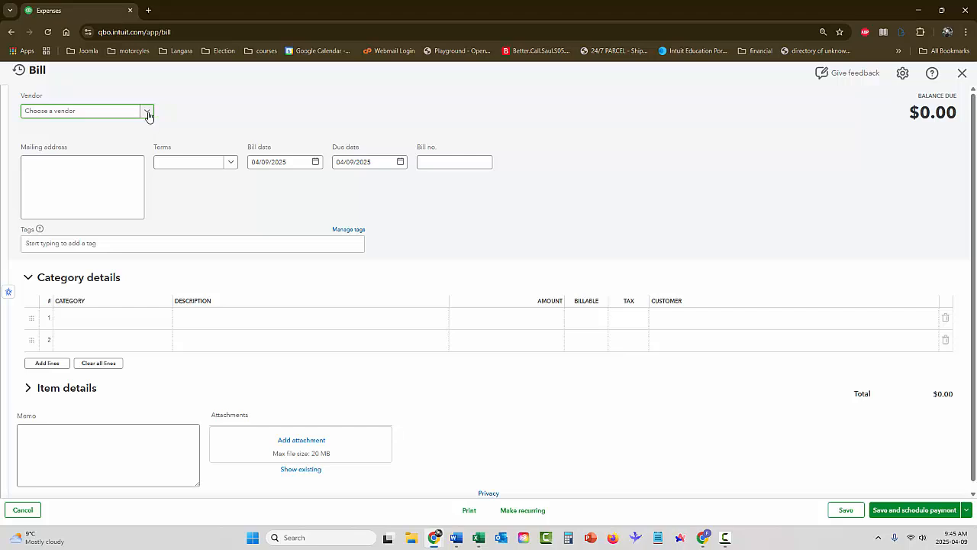
click(147, 113)
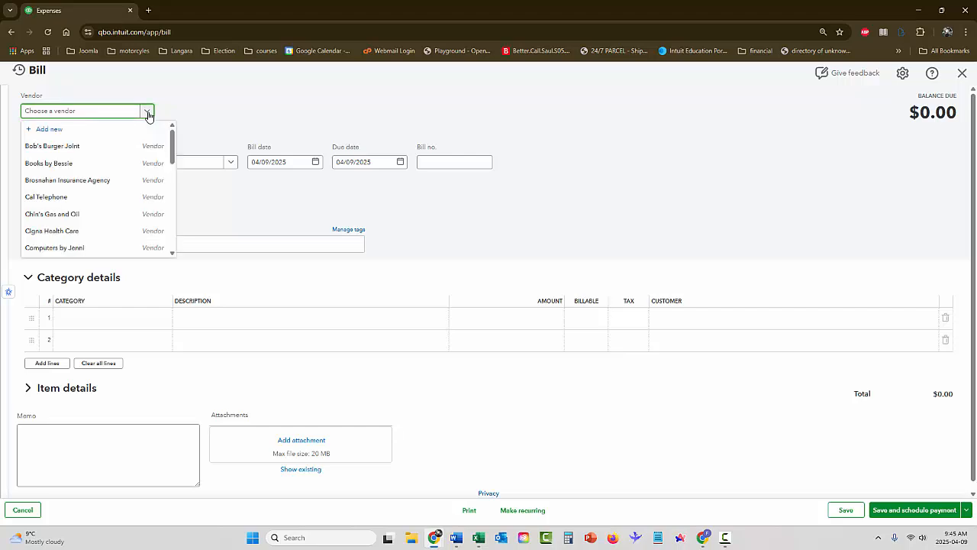
scroll(126, 163, down, 4)
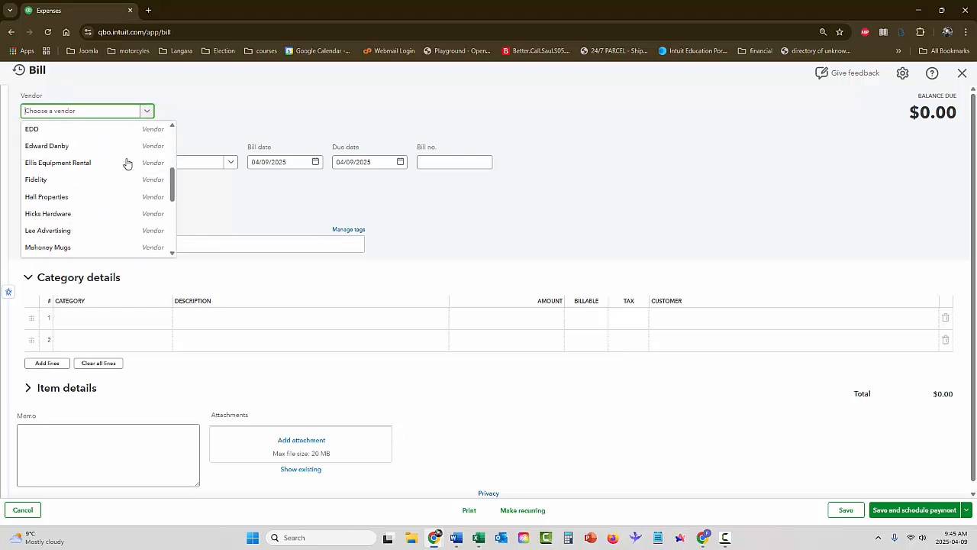
scroll(126, 163, down, 2)
scroll(126, 164, down, 2)
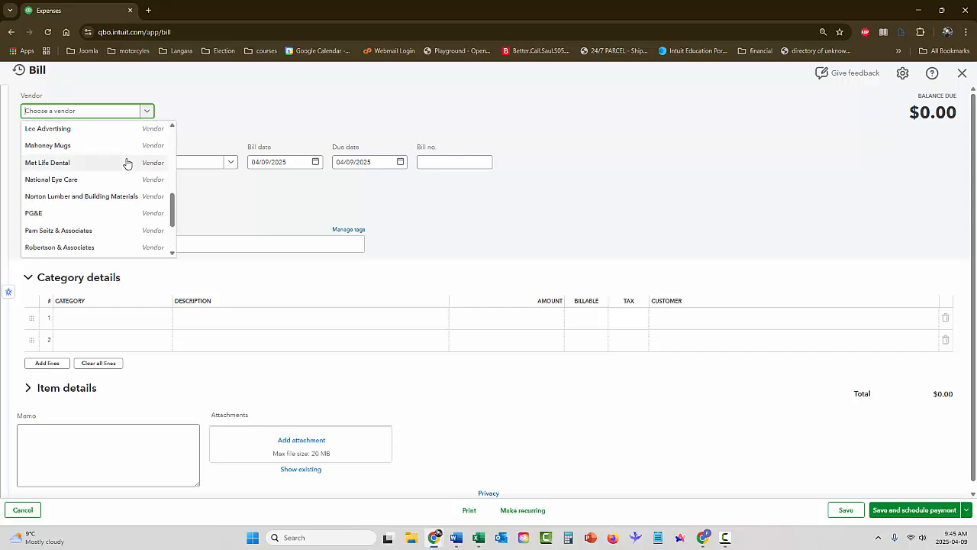
scroll(127, 162, down, 3)
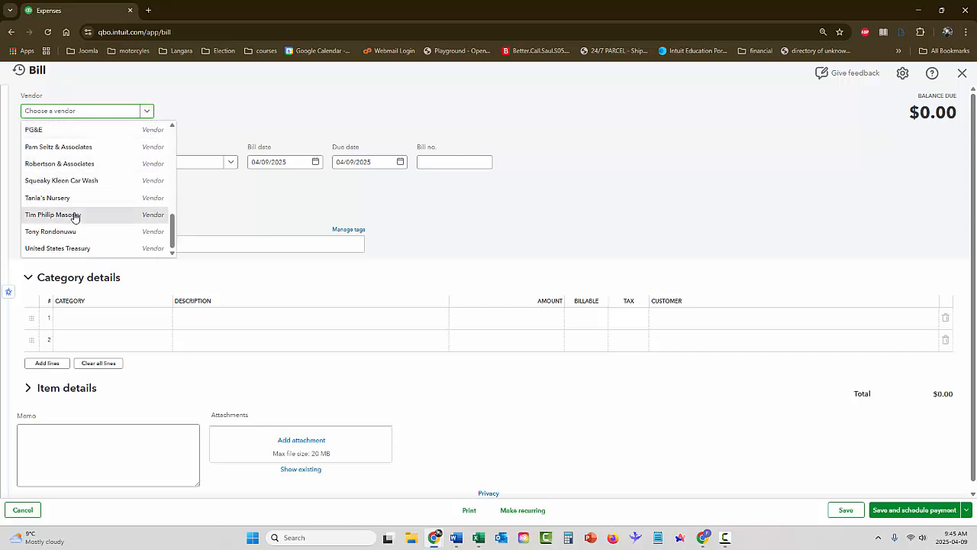
click(74, 216)
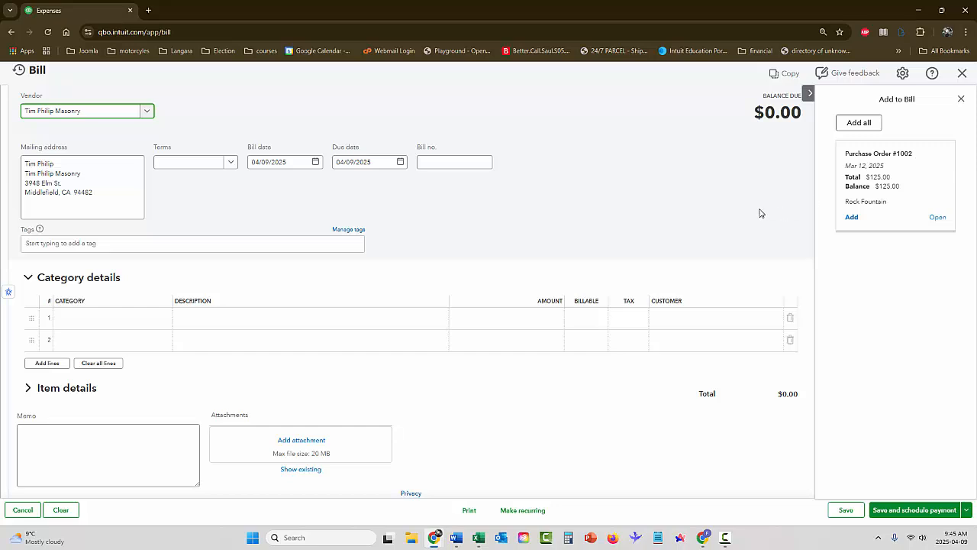
click(961, 100)
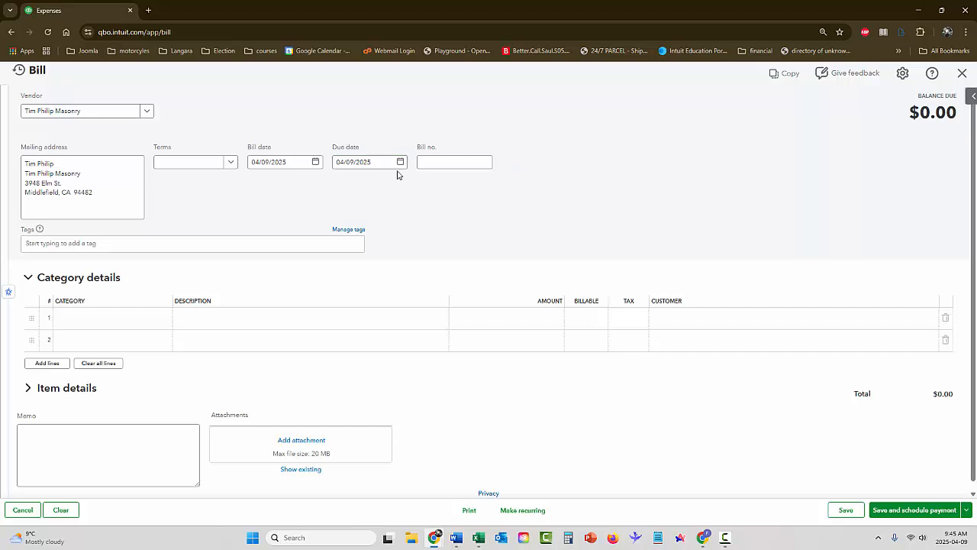
Keep bill date 04/09/2025, choose Net 30 terms, and enter bill number TPM 598
click(262, 161)
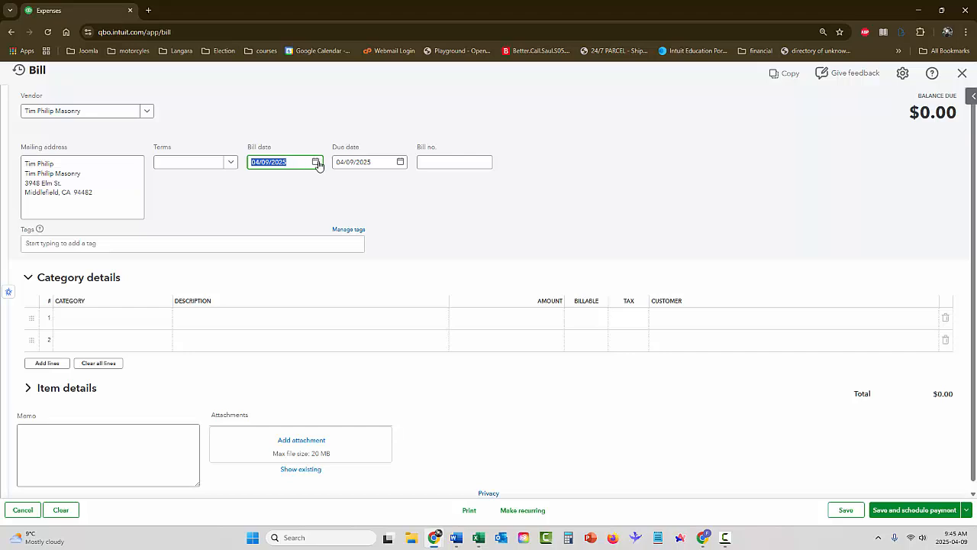
click(315, 162)
click(303, 233)
click(232, 164)
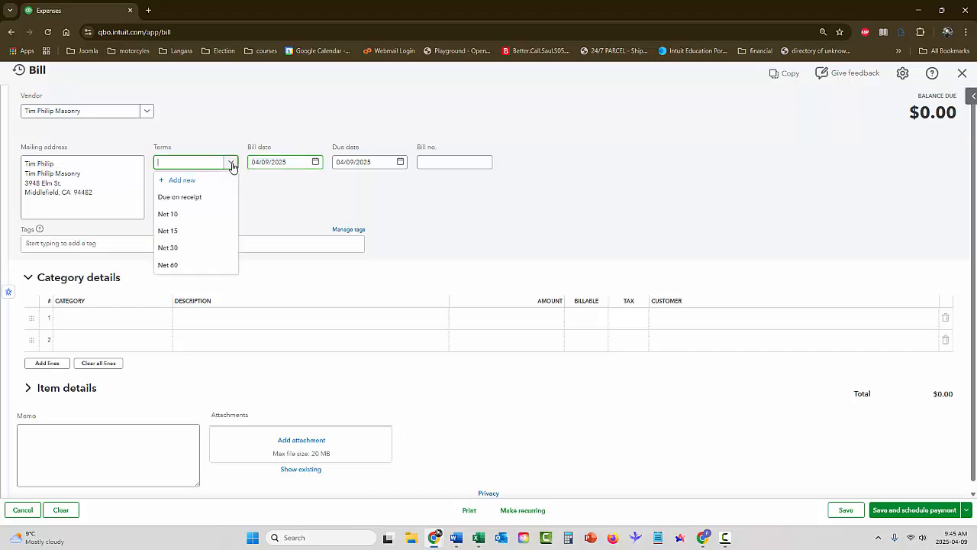
click(188, 249)
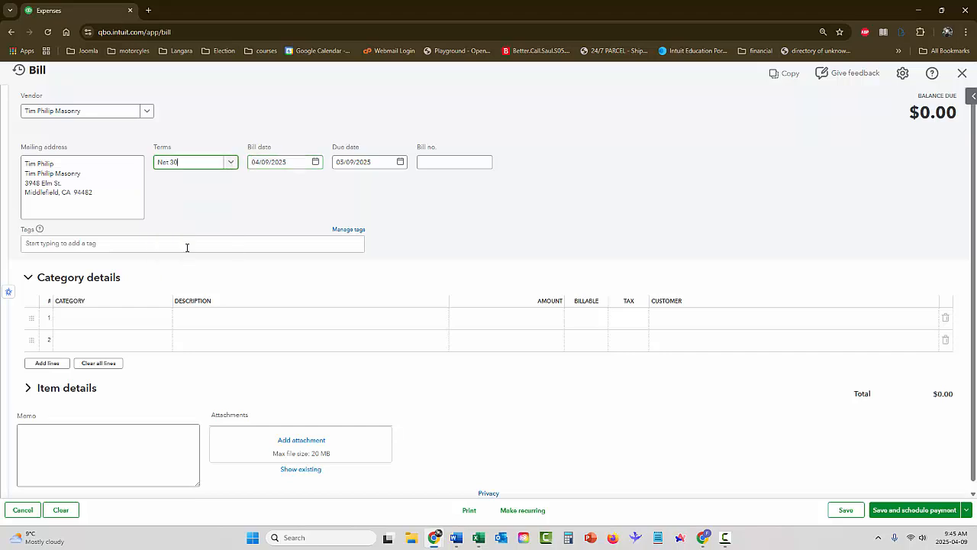
click(443, 163)
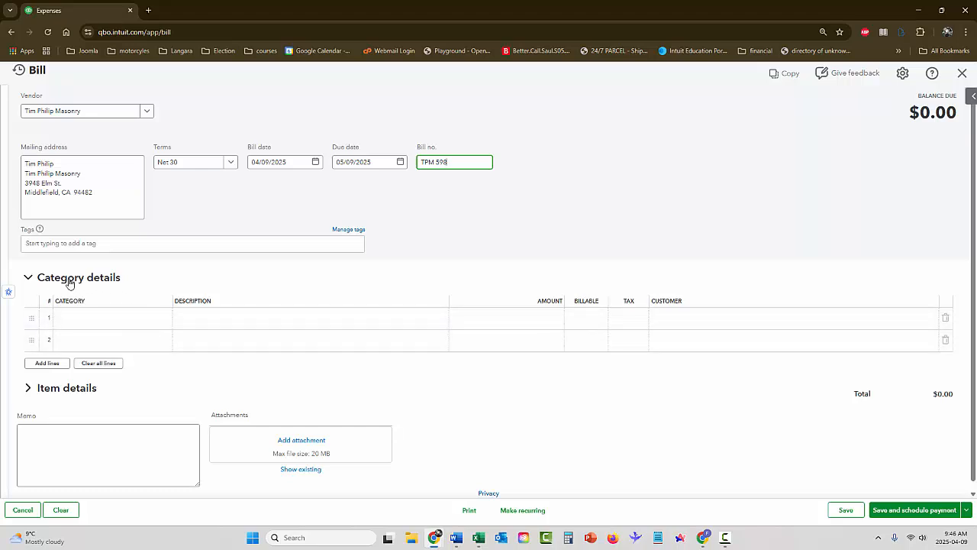
Add a Rock Fountain item line with quantity 3 at rate 125
click(29, 279)
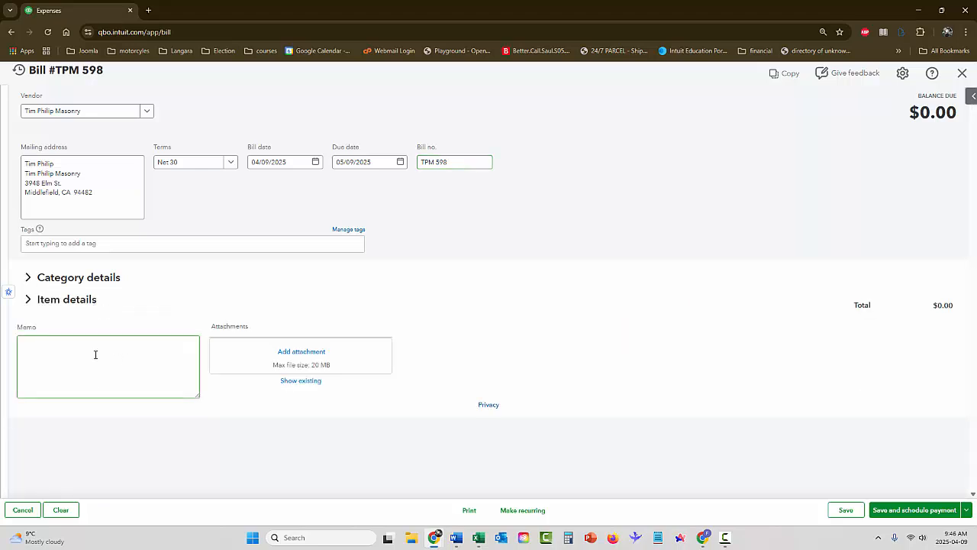
click(29, 303)
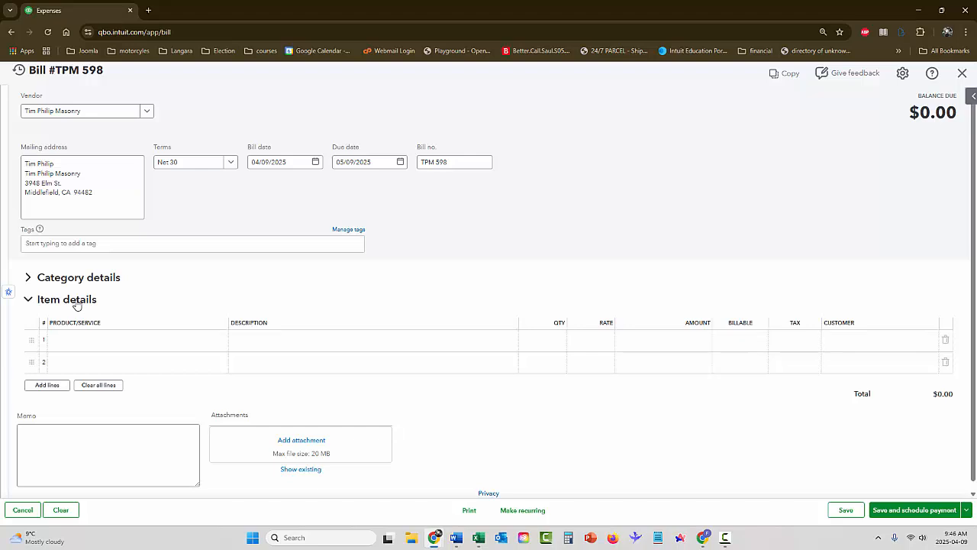
click(141, 345)
click(219, 343)
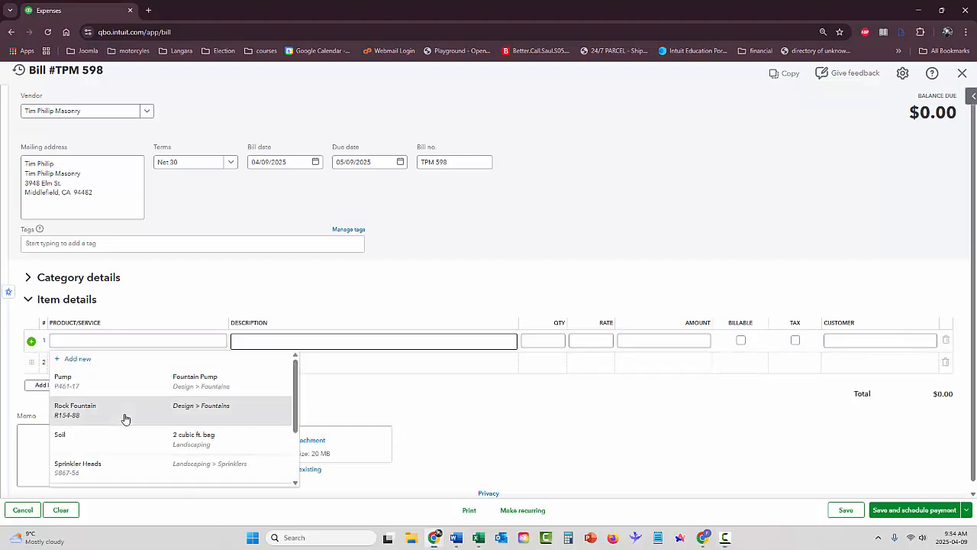
click(125, 419)
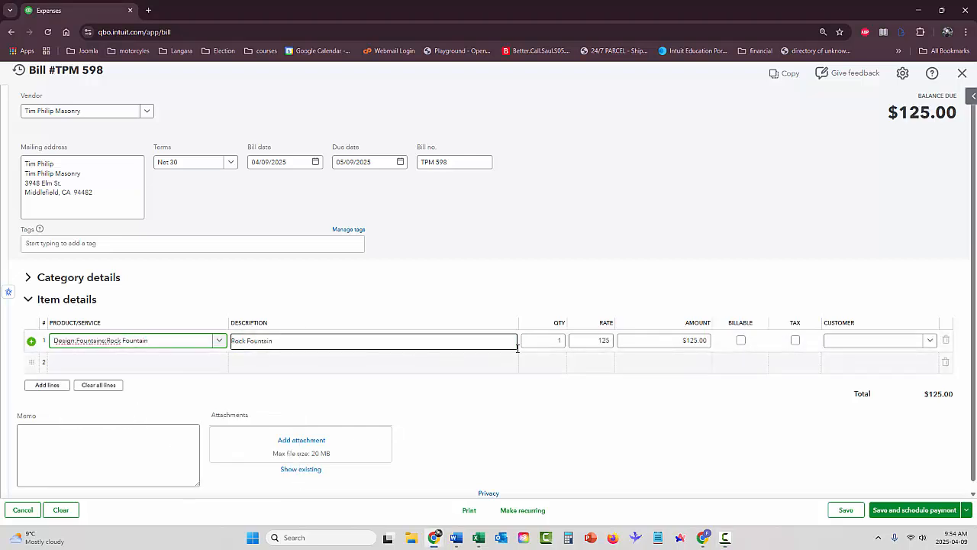
click(544, 341)
text(3)
key(Tab)
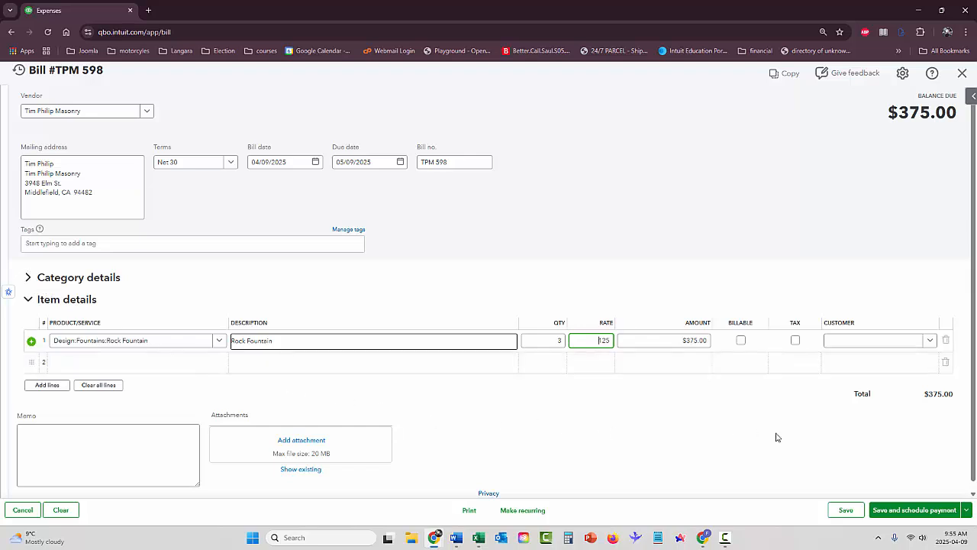
Reopen Category details and browse the expense accounts for category line 1
scroll(815, 435, down, 1)
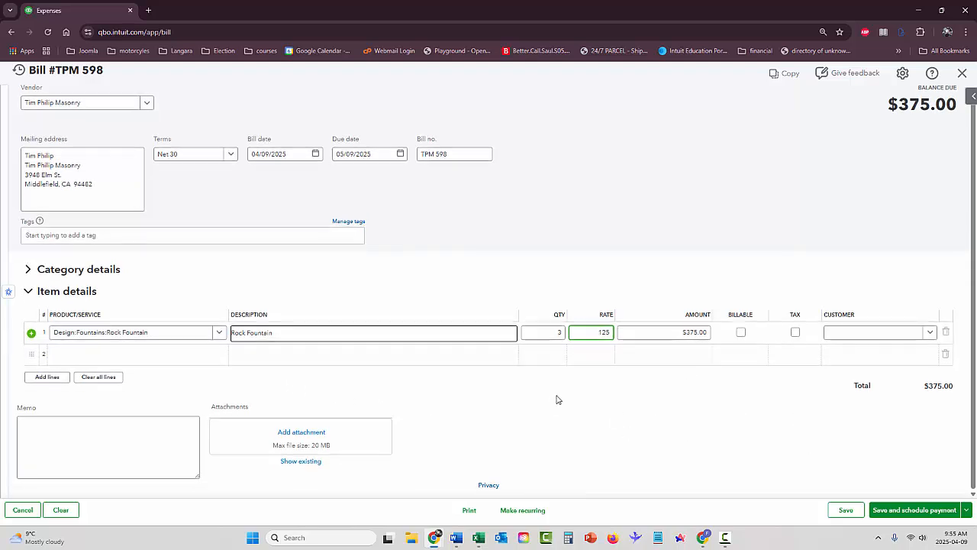
click(28, 270)
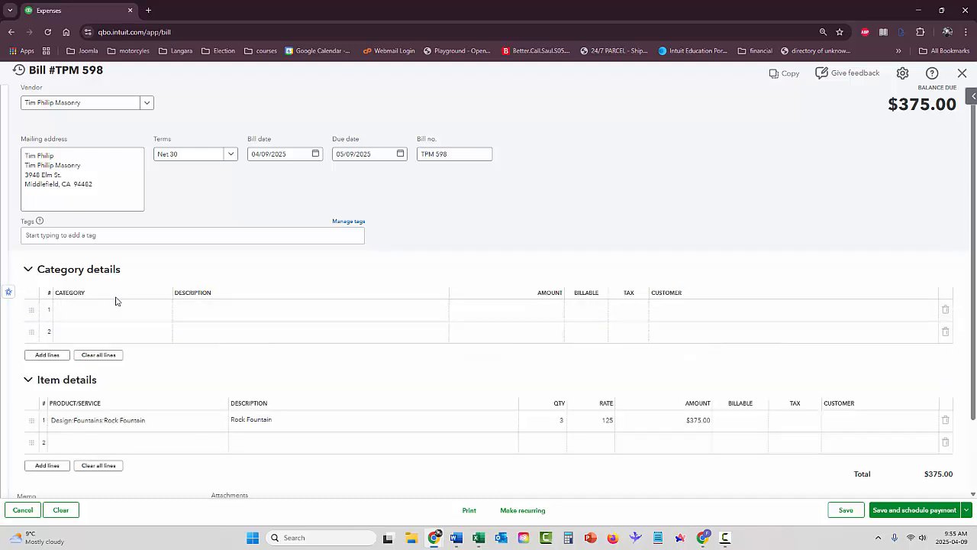
click(115, 313)
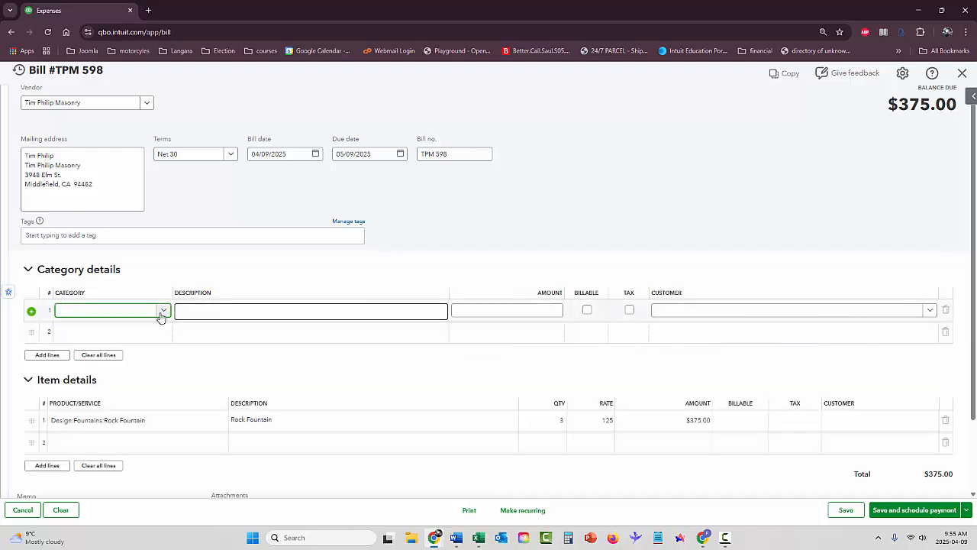
click(135, 313)
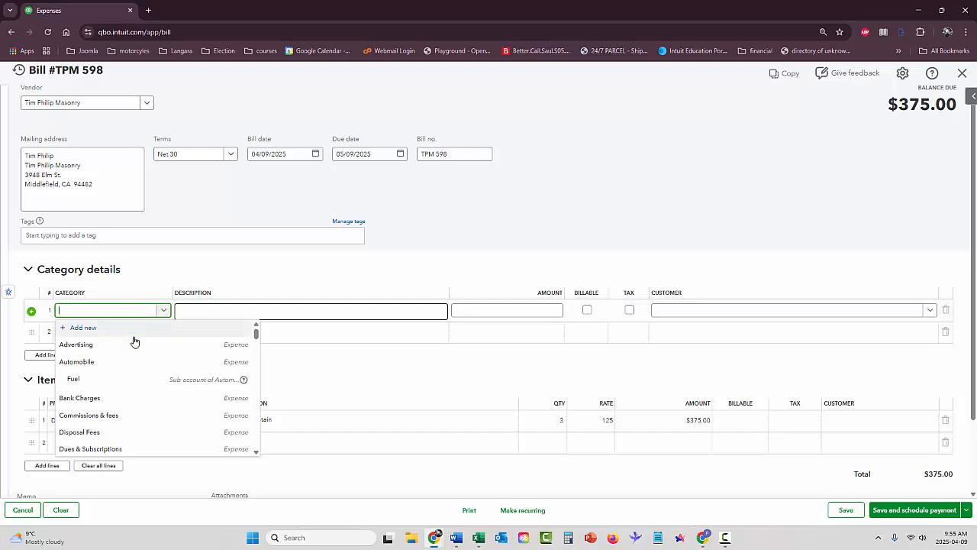
scroll(133, 341, down, 1)
scroll(134, 341, up, 1)
scroll(133, 342, down, 2)
Find no Shipping Expense account in the list, then type 'Shipping Expense' on category line 1
scroll(133, 343, down, 5)
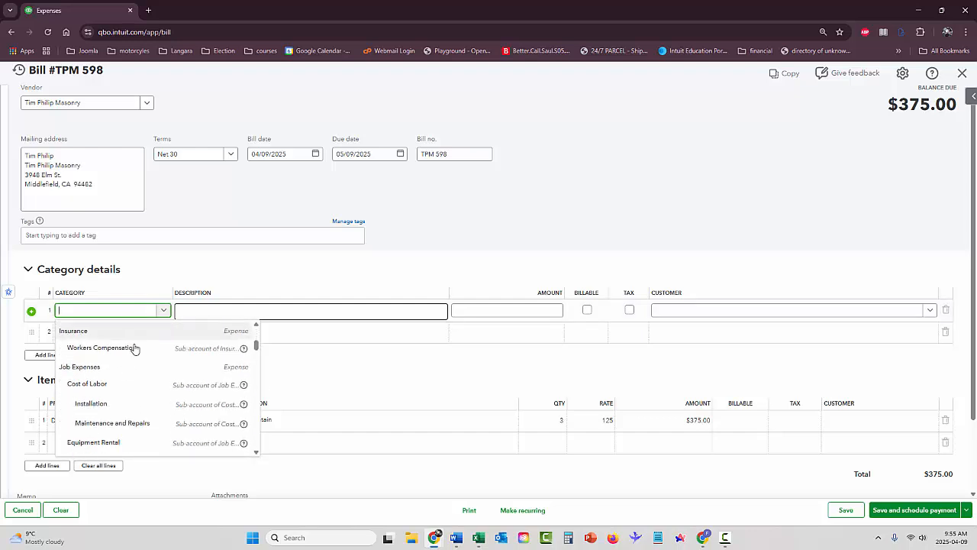
scroll(128, 388, down, 4)
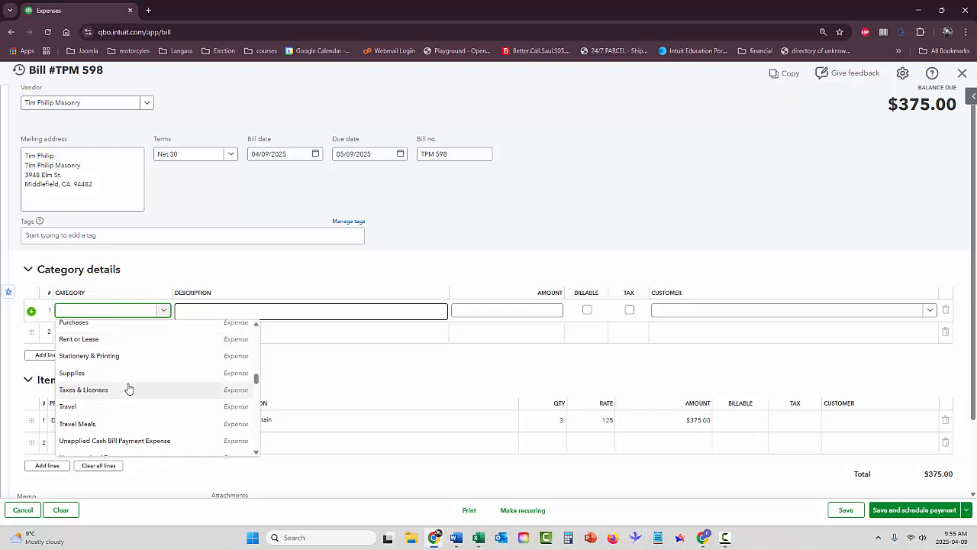
scroll(128, 390, down, 1)
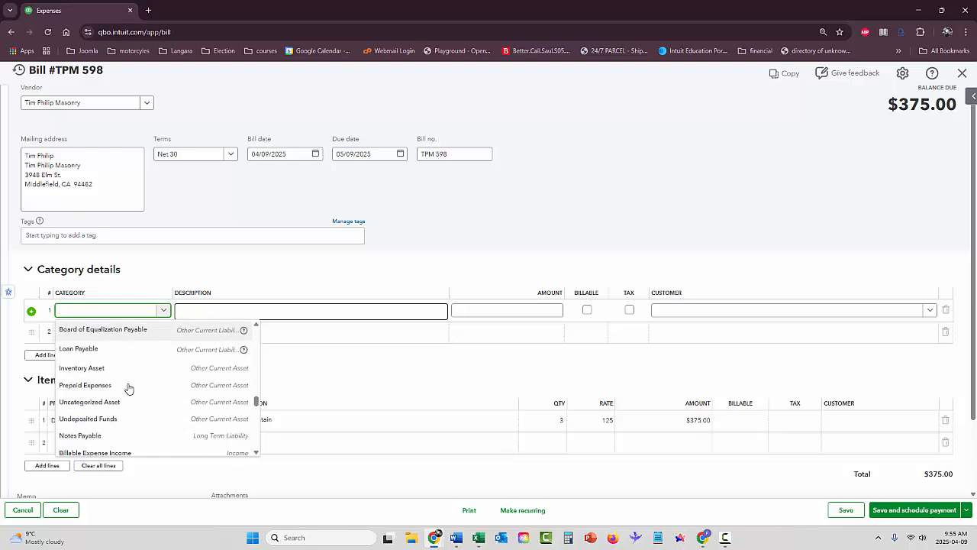
scroll(128, 389, down, 1)
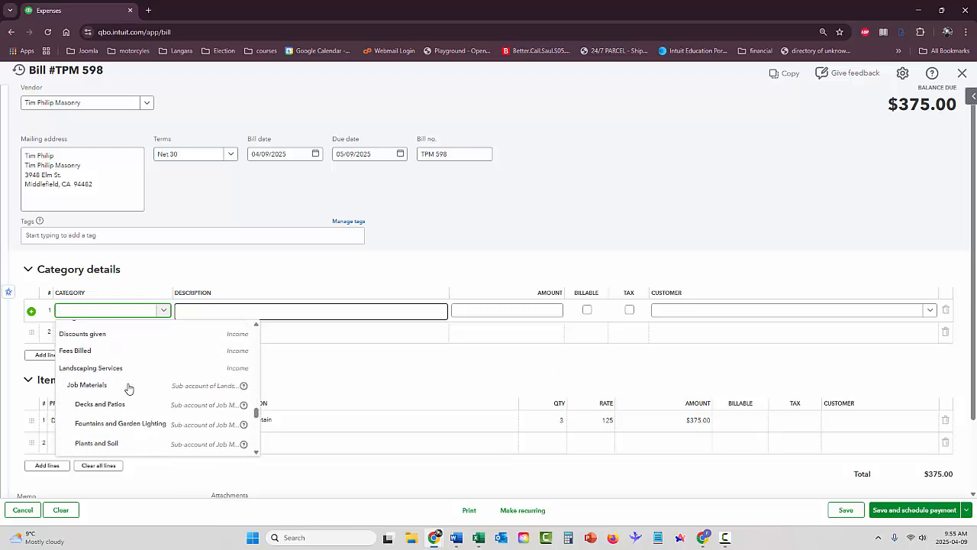
scroll(129, 390, down, 1)
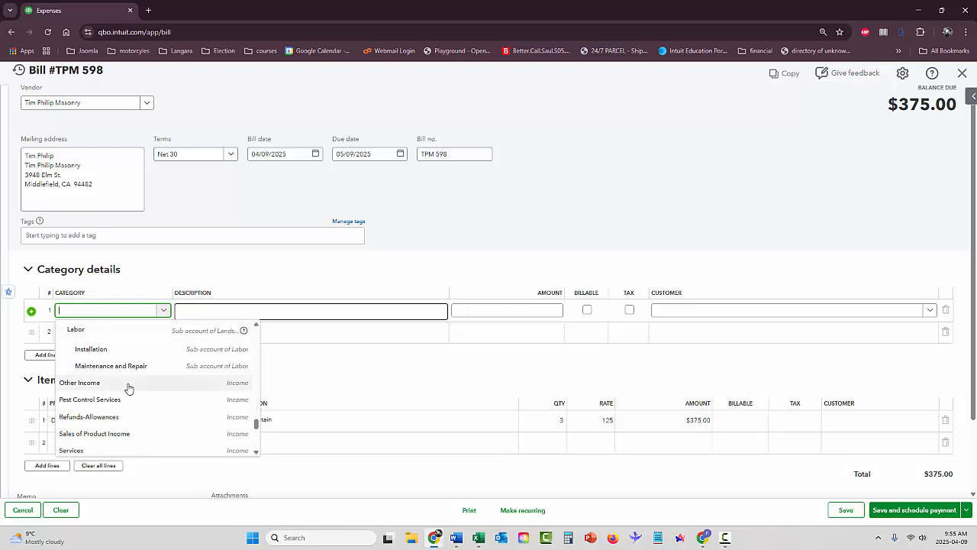
scroll(128, 389, down, 3)
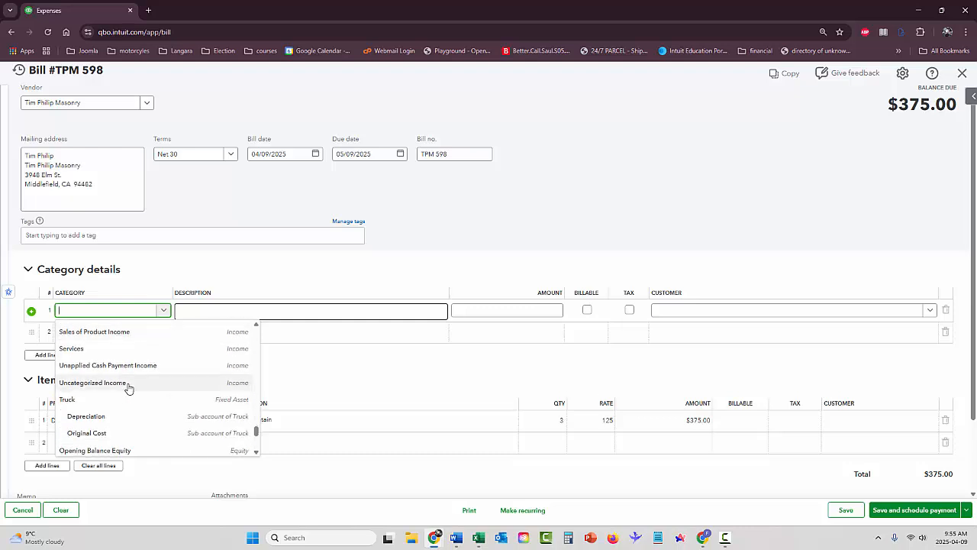
scroll(128, 389, down, 1)
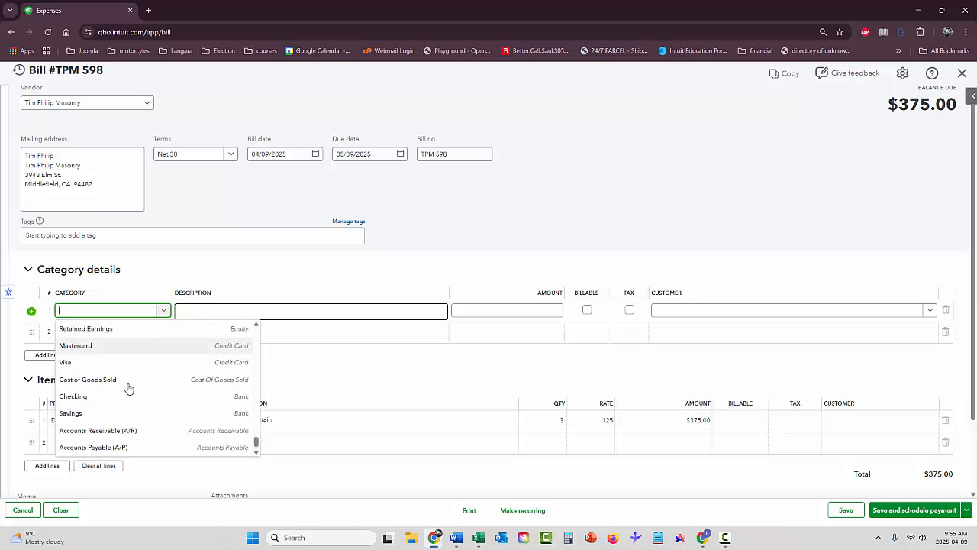
scroll(128, 390, up, 15)
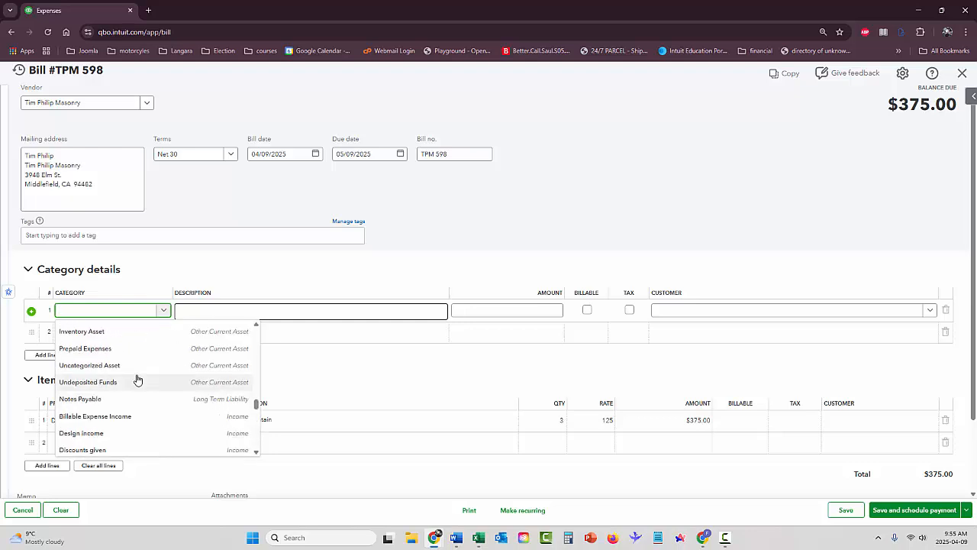
click(103, 313)
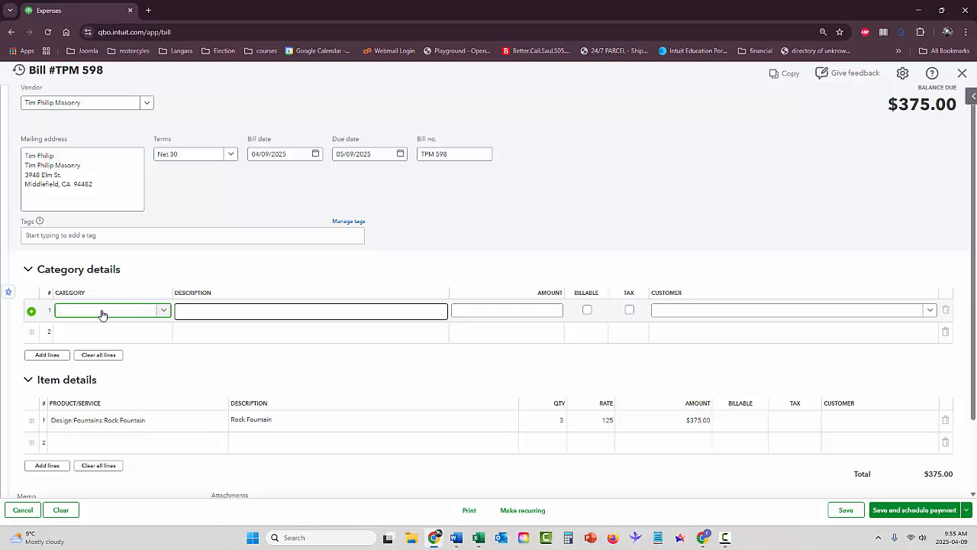
text(Shipping E)
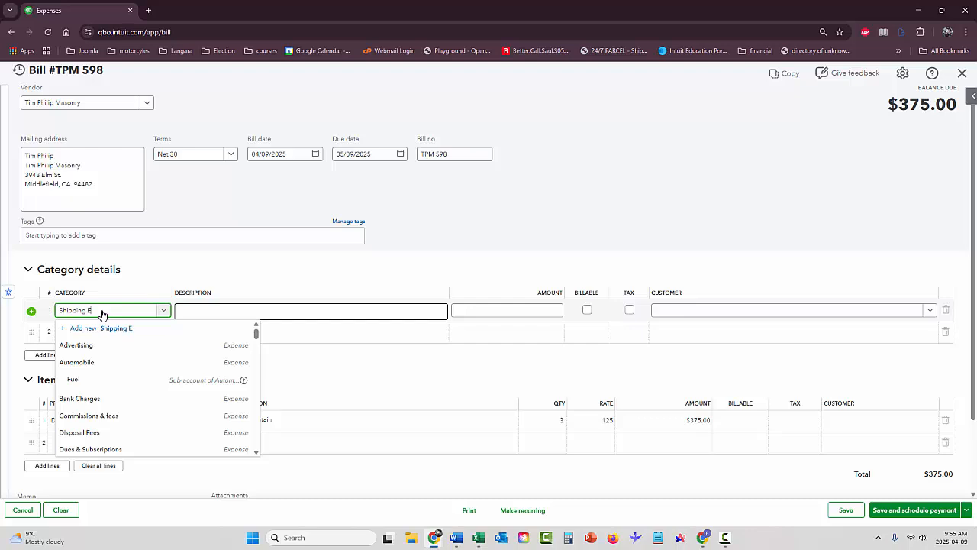
text(xpense)
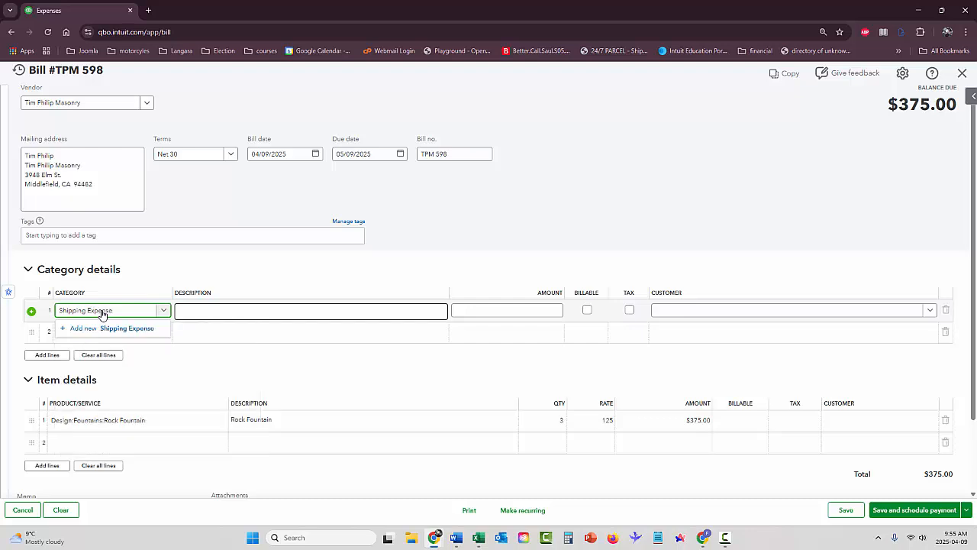
Create Shipping Expense as an Expenses account, detail type Shipping, Freight & Delivery, with a description
key(Return)
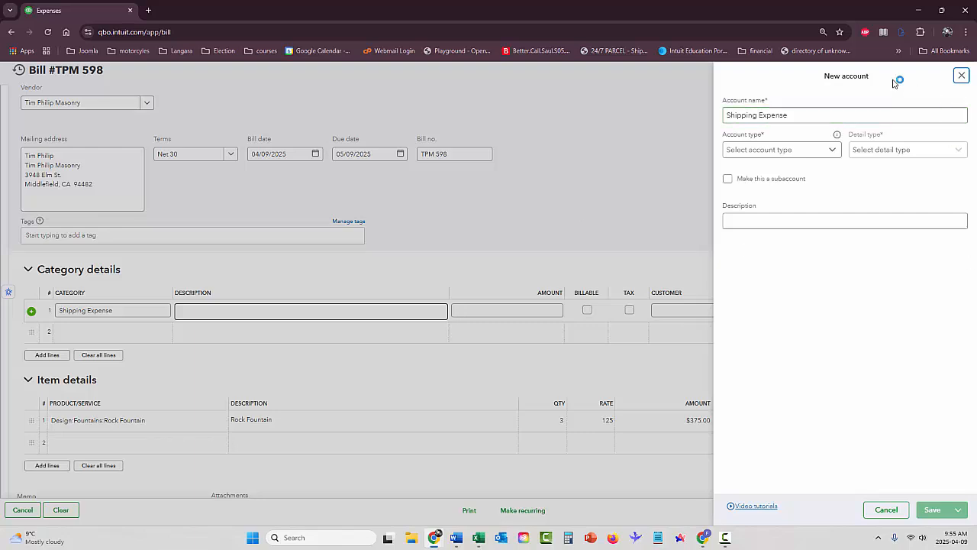
click(767, 151)
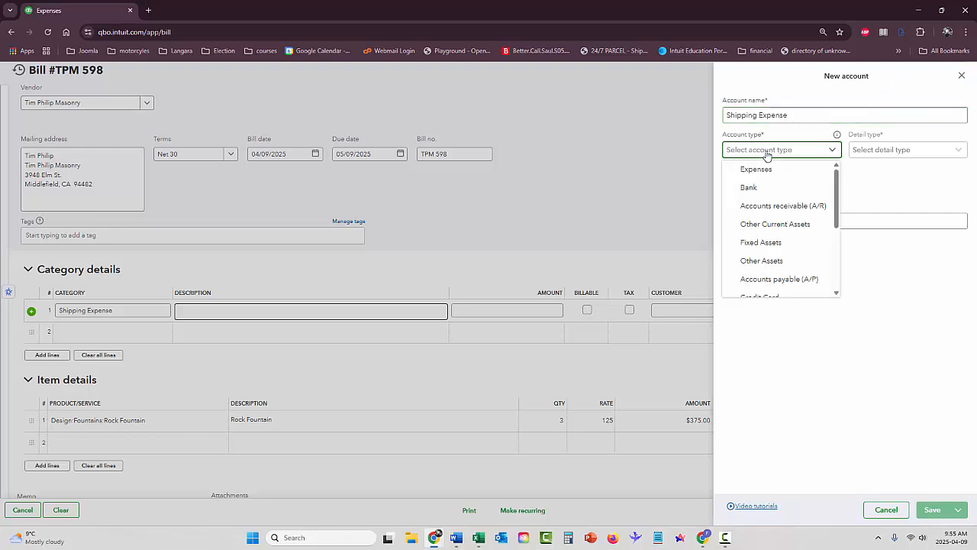
click(762, 170)
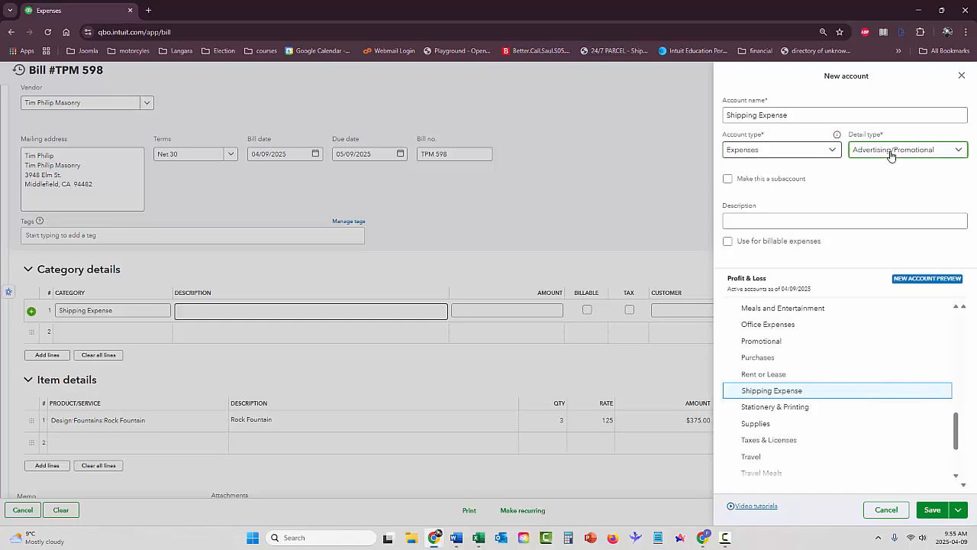
click(890, 151)
scroll(875, 201, down, 1)
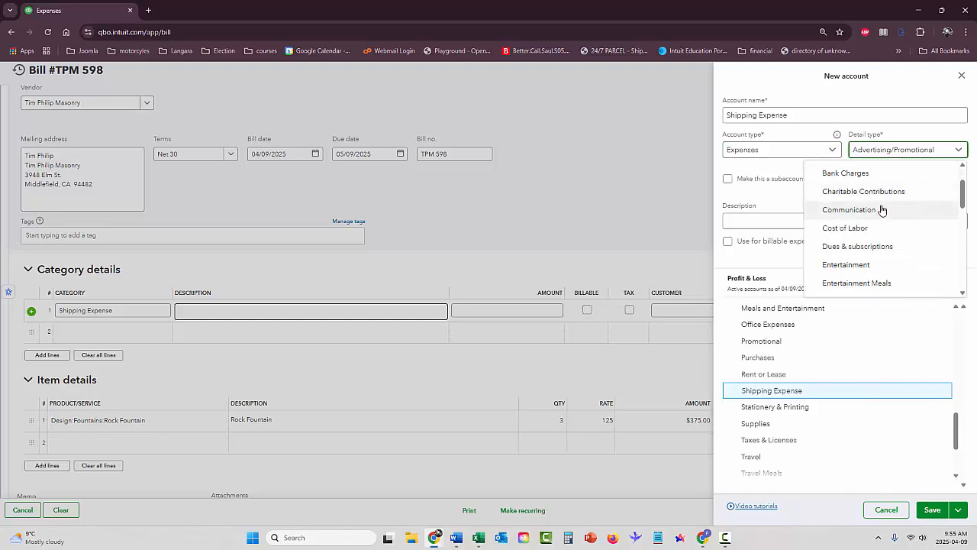
scroll(883, 211, down, 1)
scroll(886, 211, down, 5)
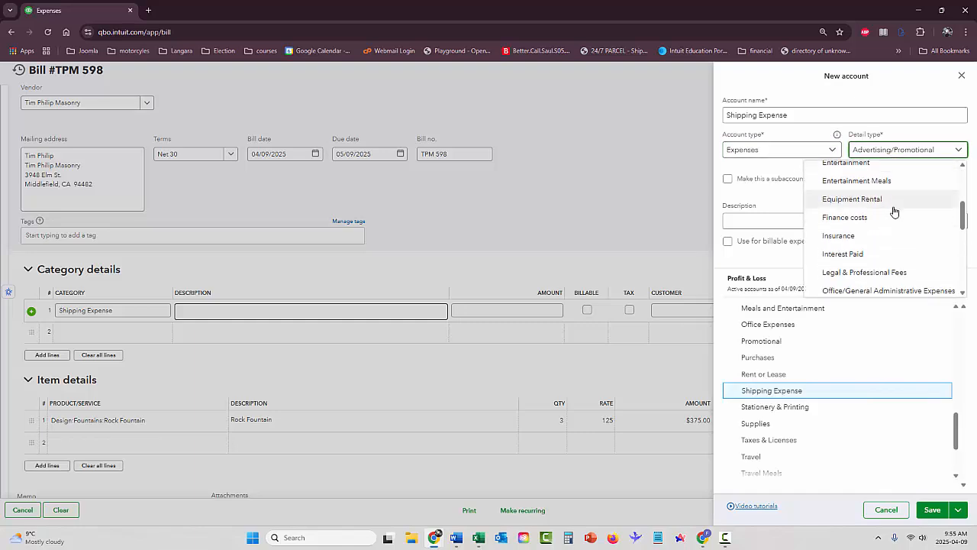
scroll(873, 210, down, 4)
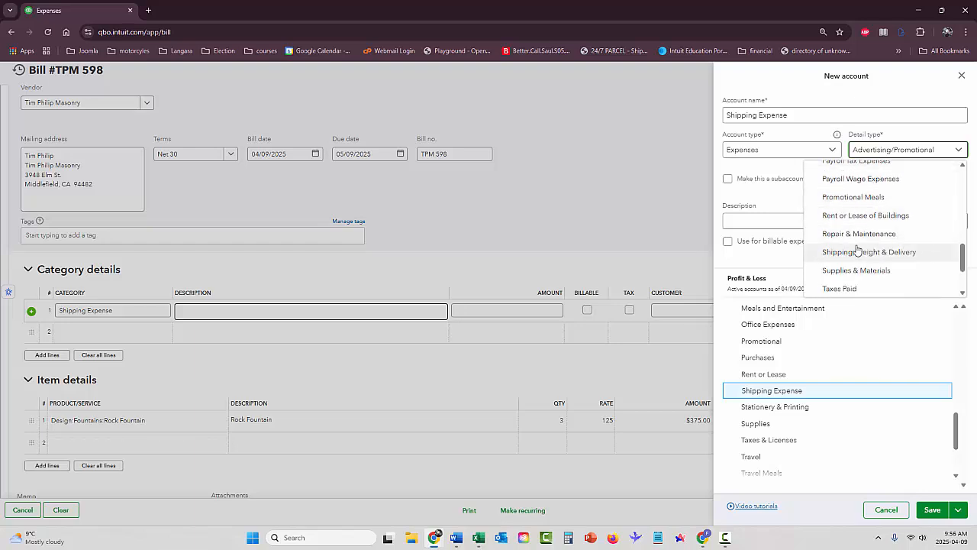
click(850, 258)
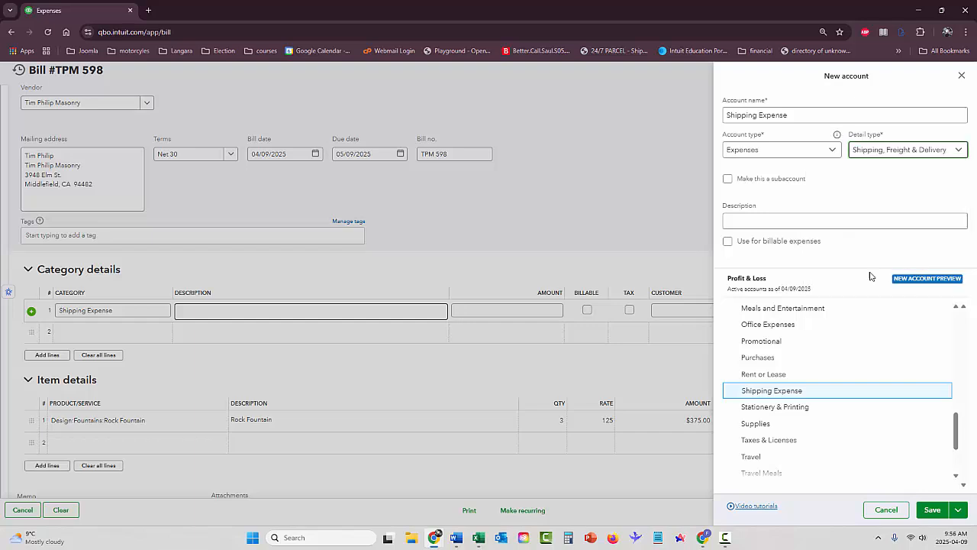
click(825, 224)
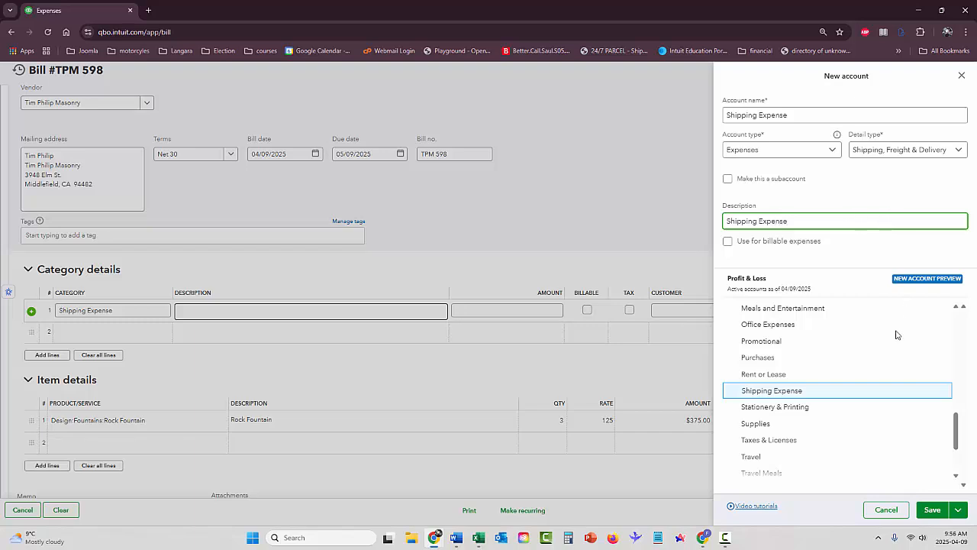
click(933, 509)
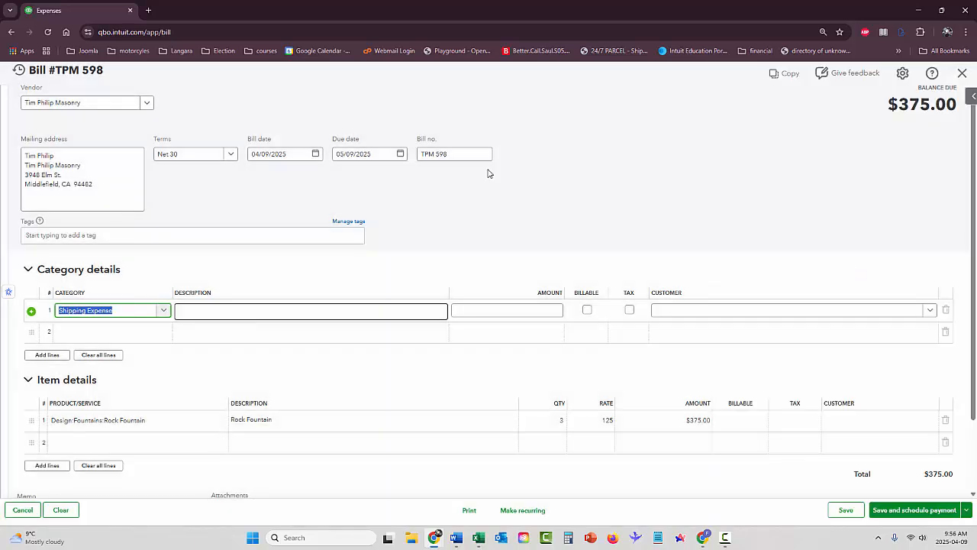
Enter a $25.00 amount on the Shipping Expense line, bringing the bill to $400.00
click(277, 314)
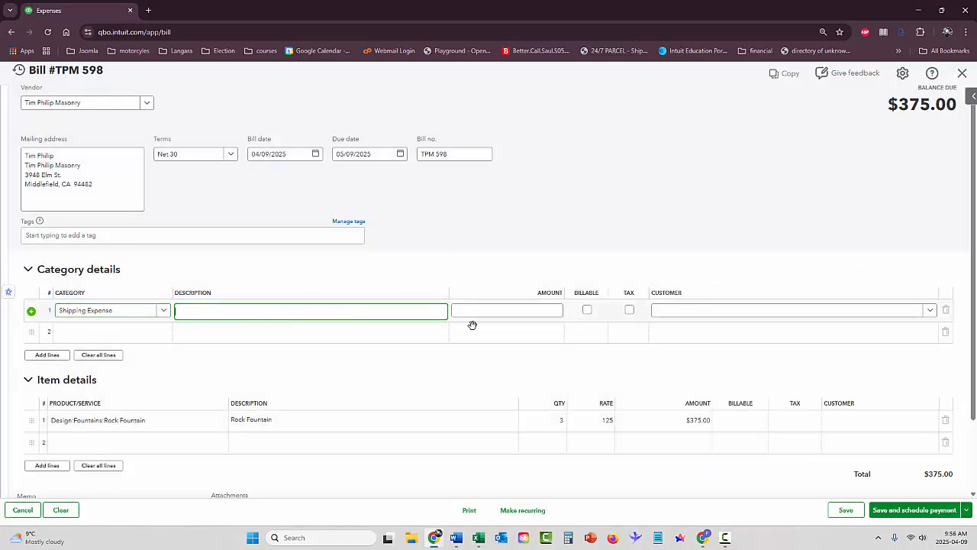
click(548, 311)
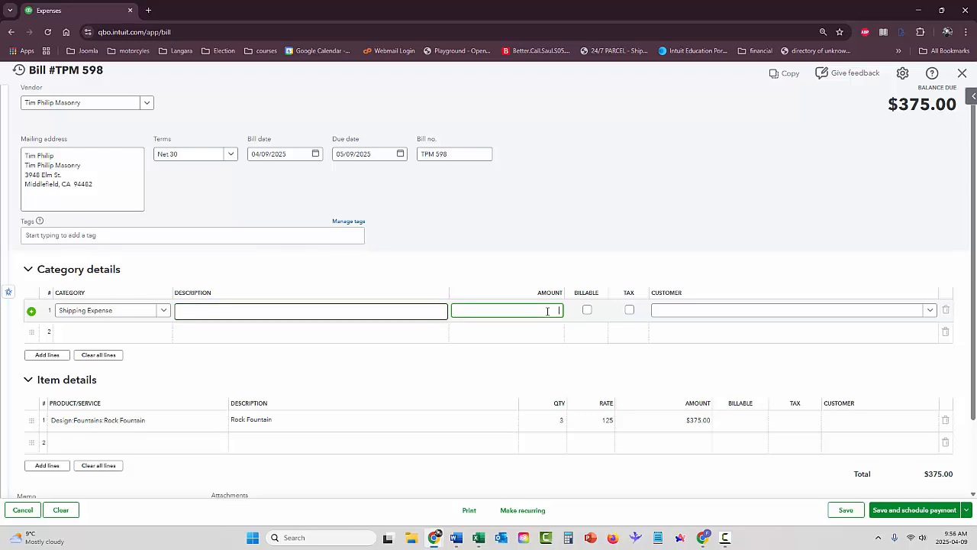
key(Tab)
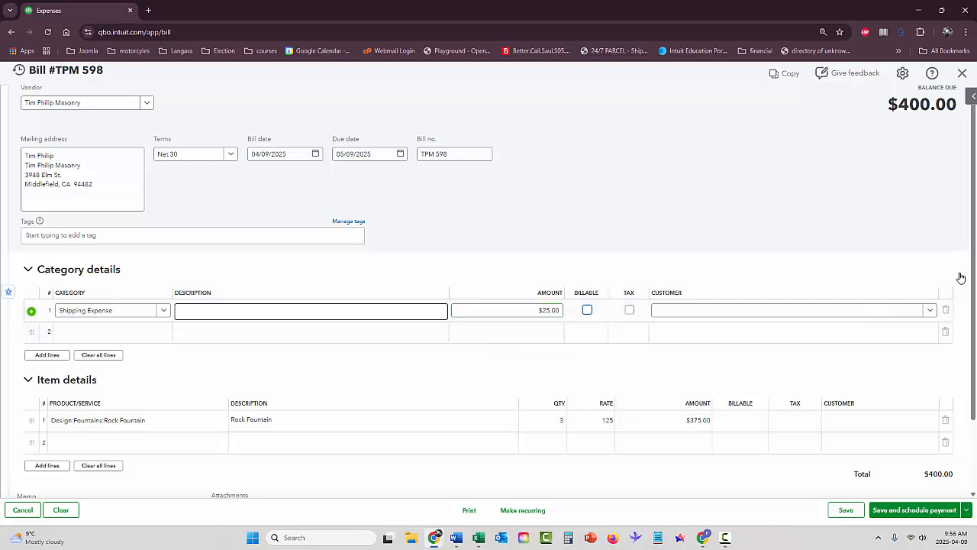
drag(973, 266, 973, 340)
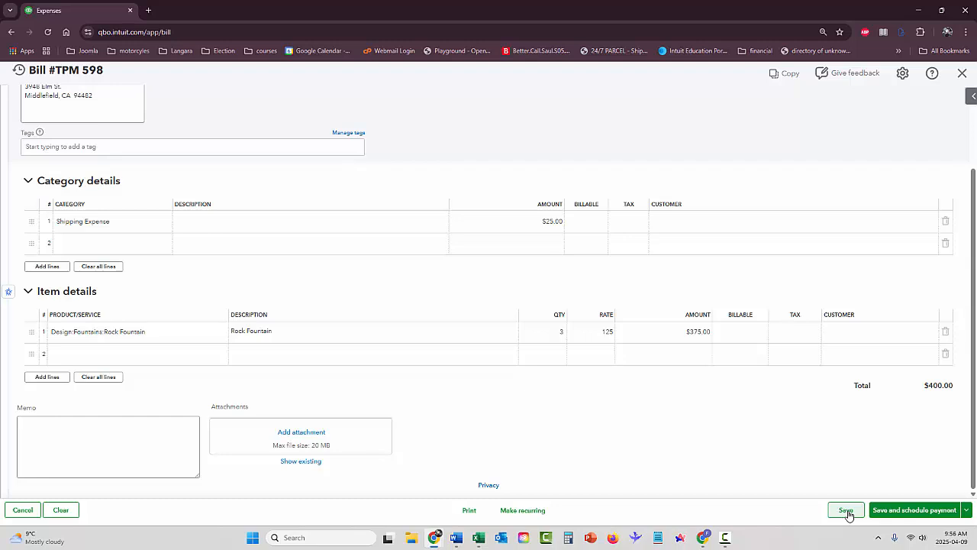
click(965, 510)
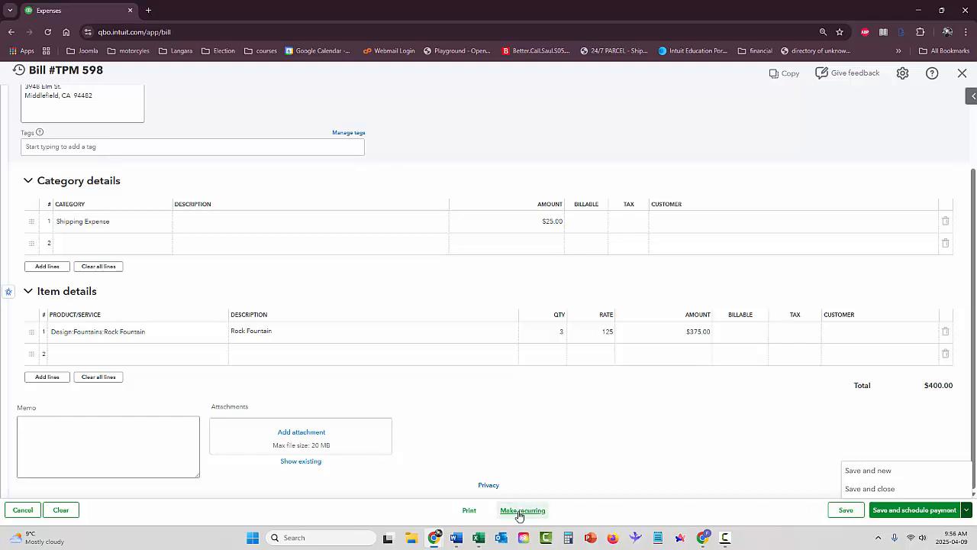
Save bill TPM 598 and show the Bills list with it unpaid at $400.00
click(870, 488)
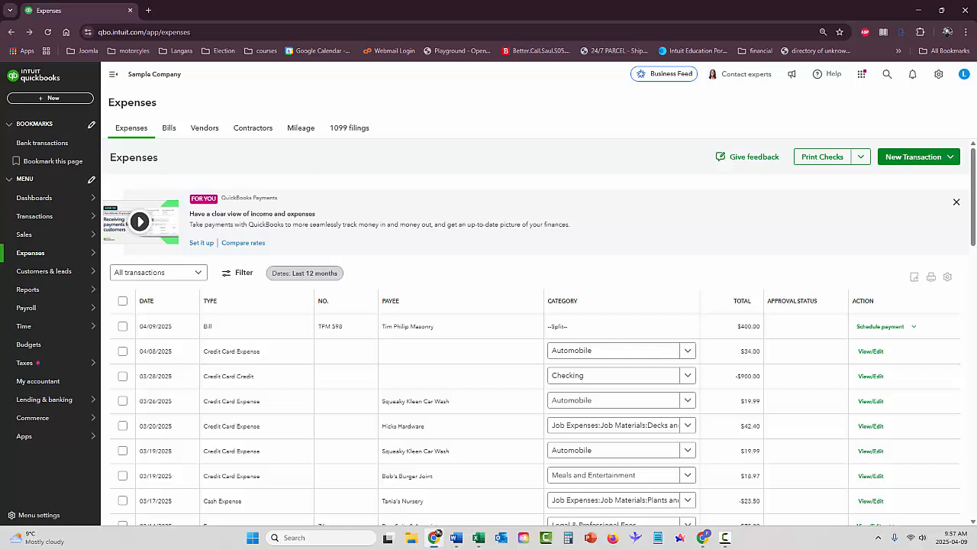
mouse_move(28, 255)
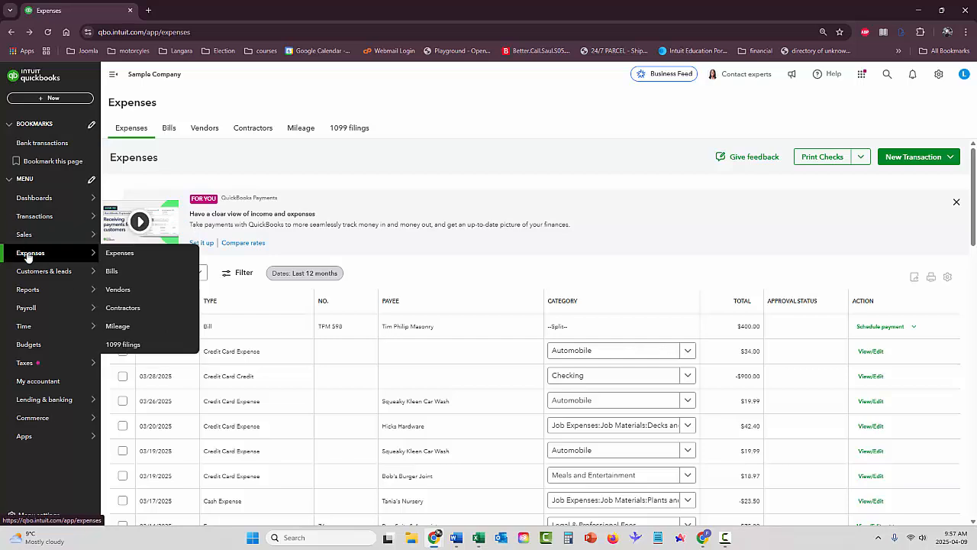
click(113, 273)
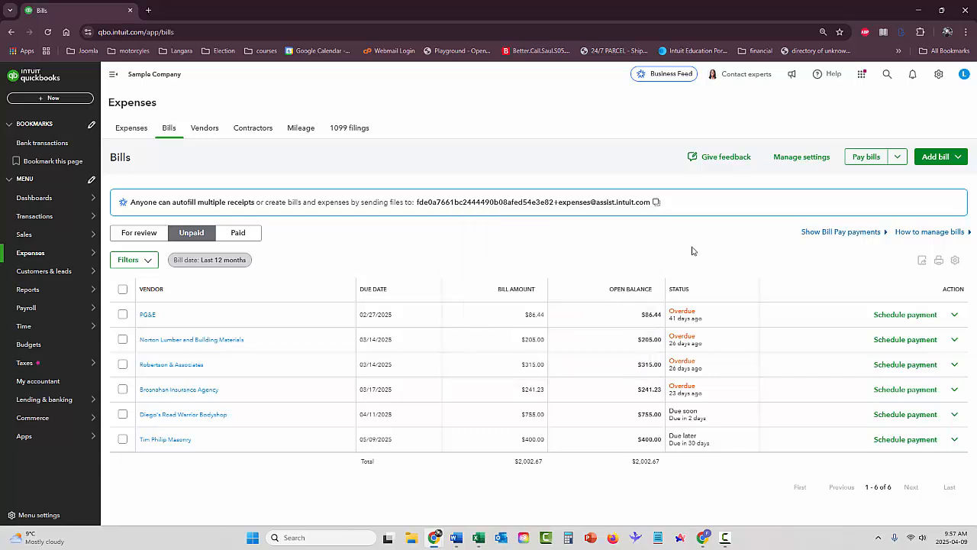
Start a new blank bill and begin entering Courtenay Furniture as its vendor
click(633, 222)
click(956, 157)
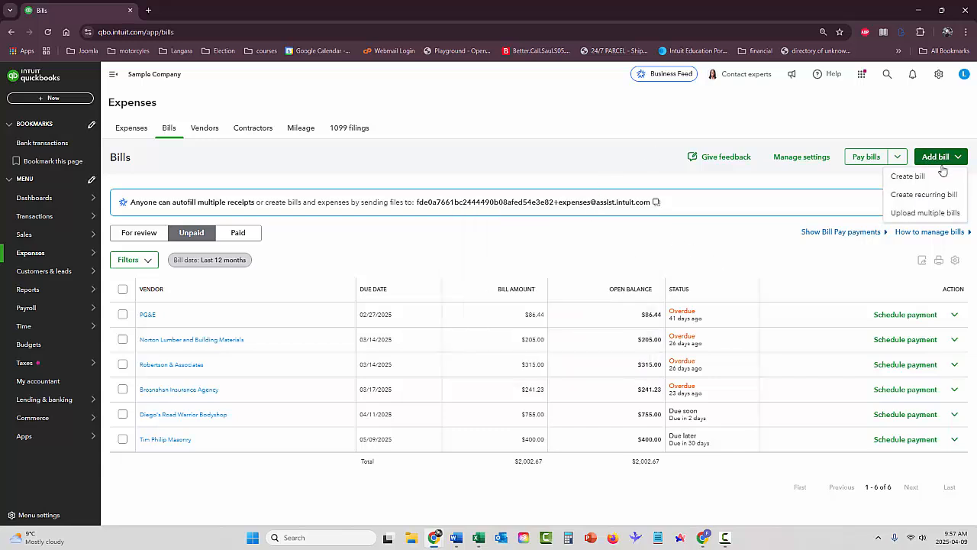
click(901, 176)
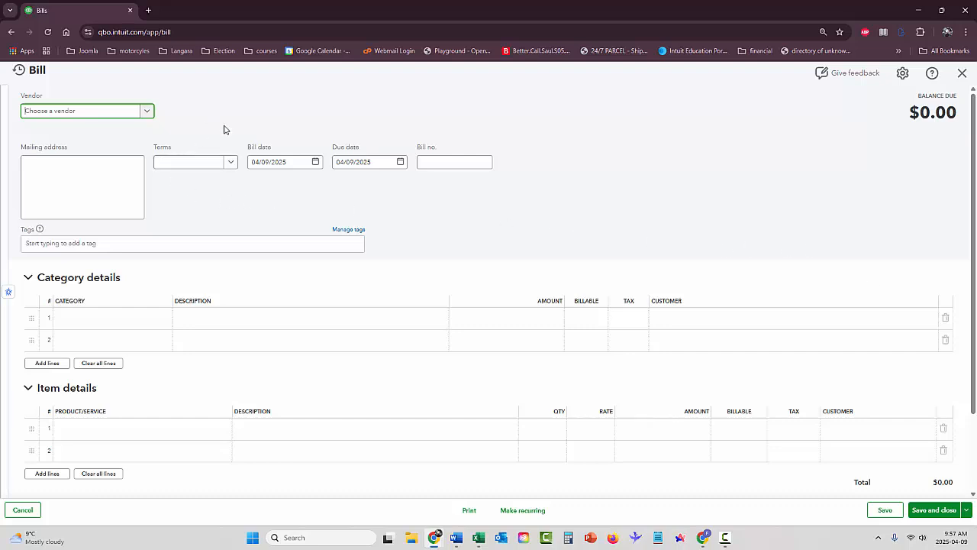
click(52, 111)
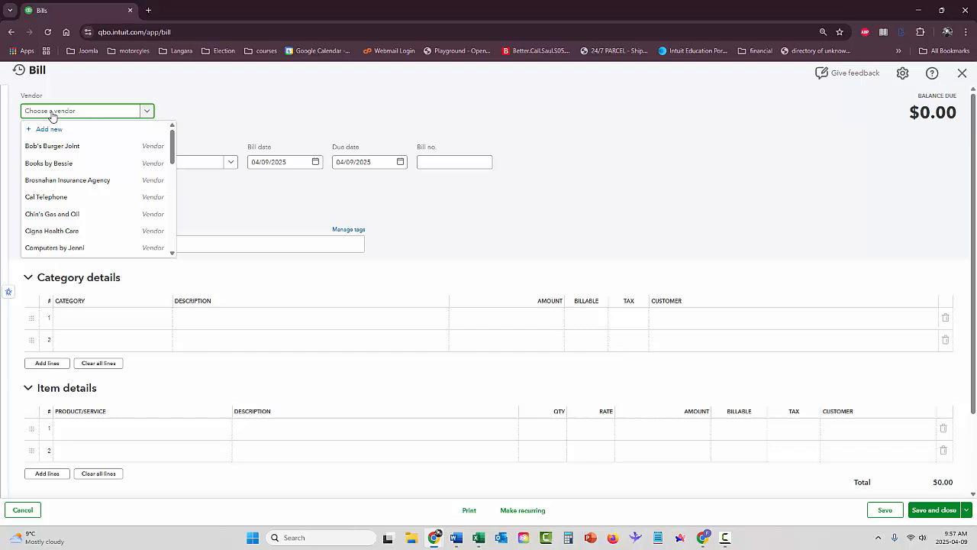
text(Courtenay Furniture)
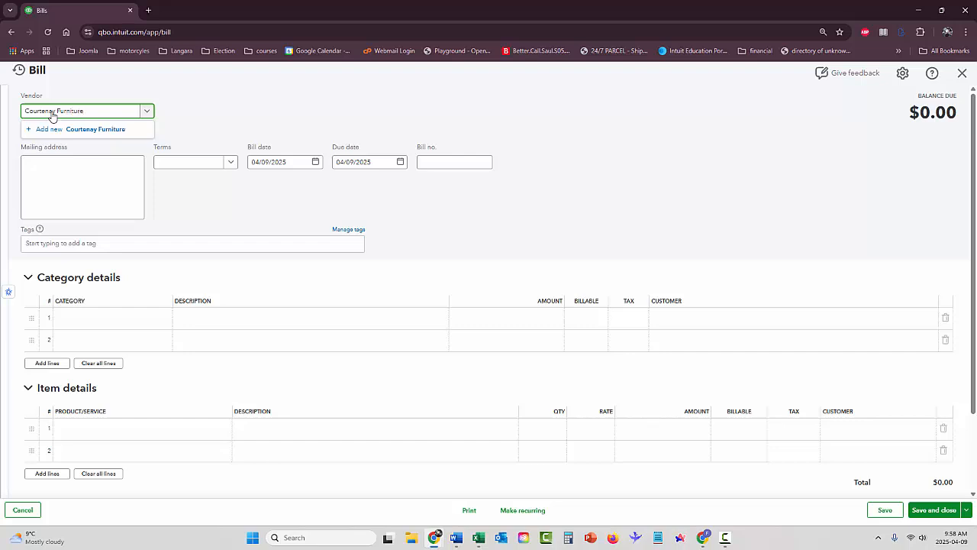
Create vendor Courtenay Furniture with its company name and the contact's first and last name
key(Tab)
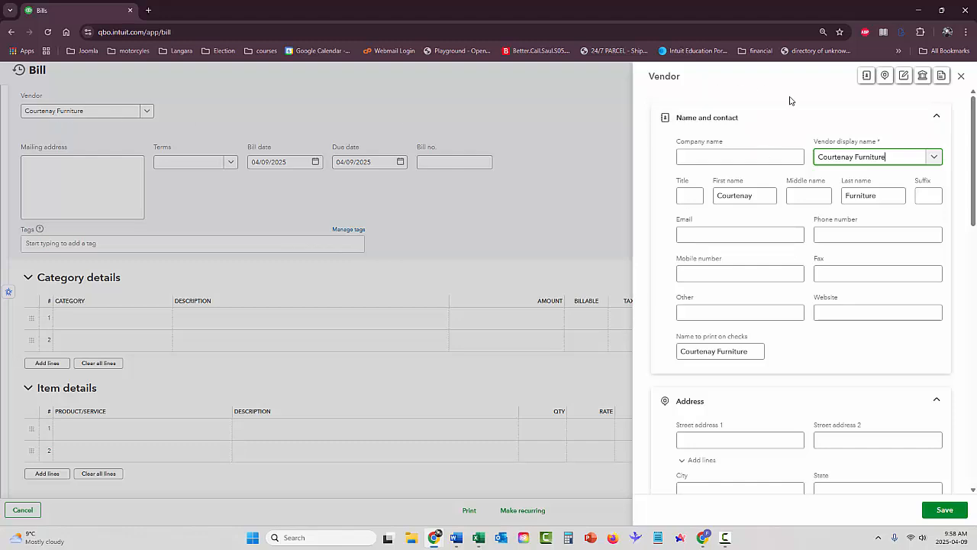
drag(891, 159, 815, 158)
key(ctrl+c)
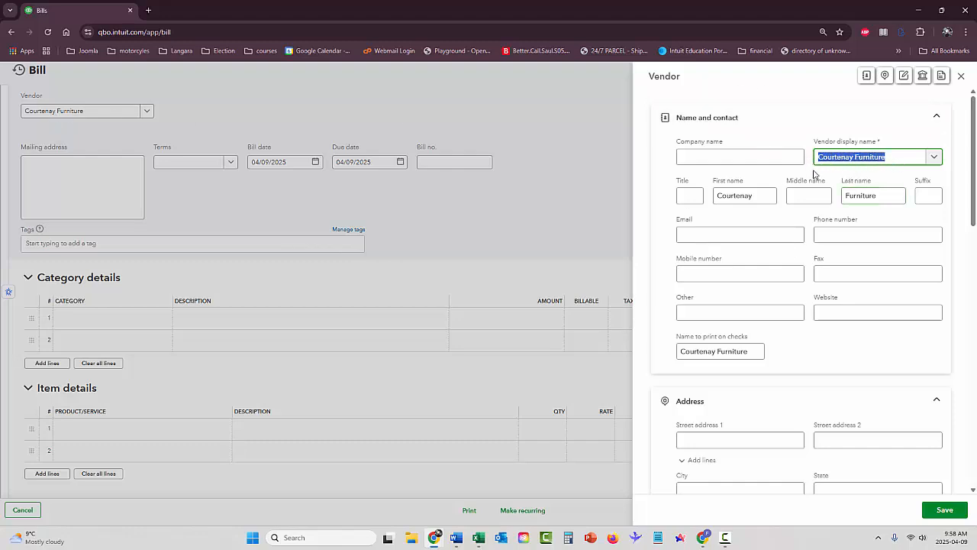
click(758, 157)
key(ctrl+v)
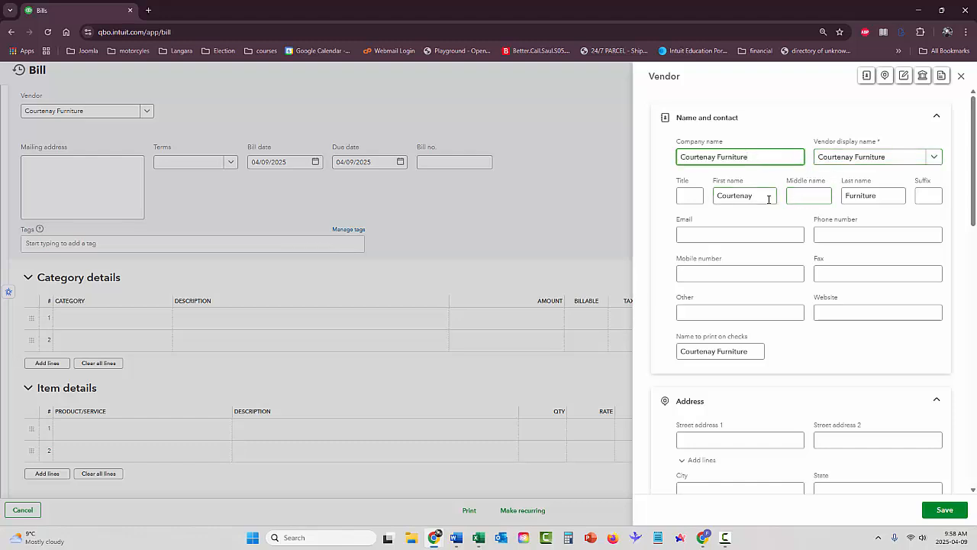
double_click(746, 196)
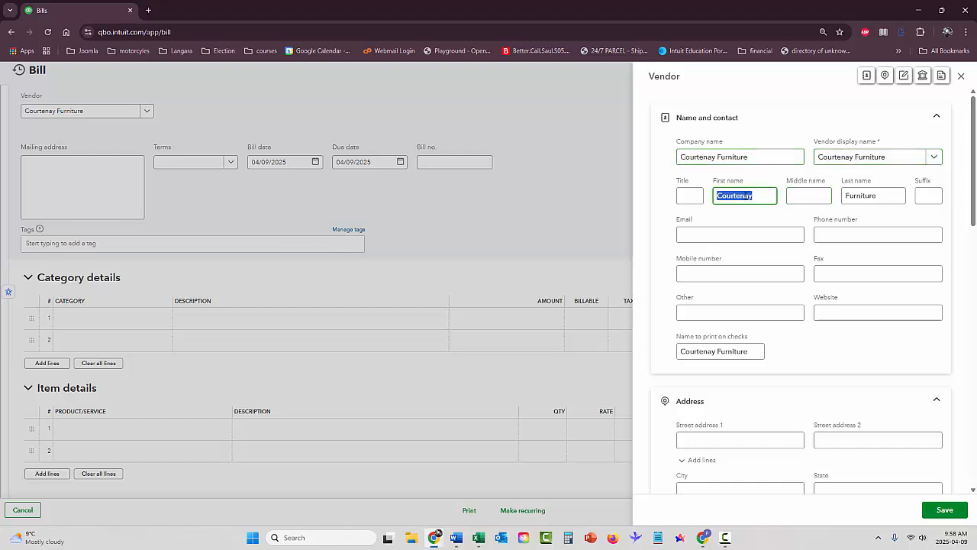
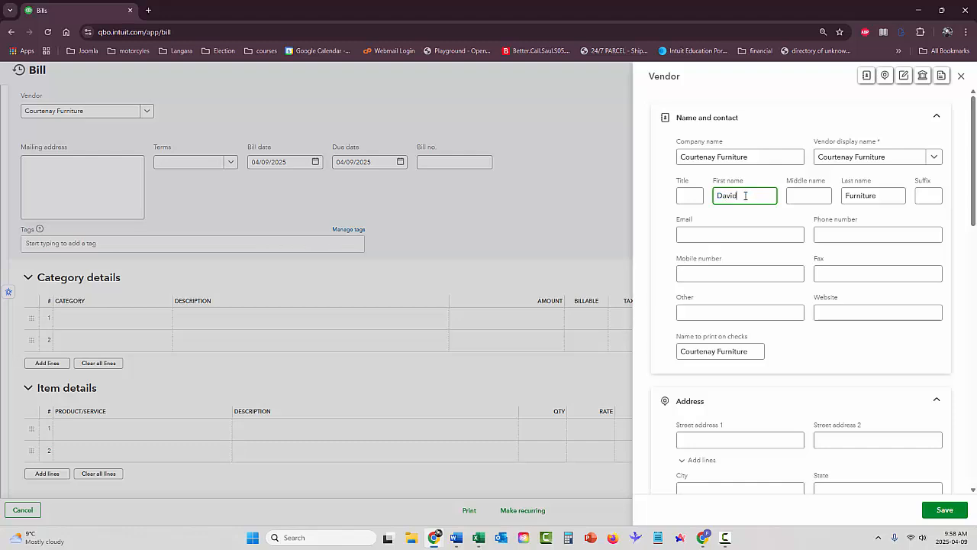
key(Tab)
key(Tab)
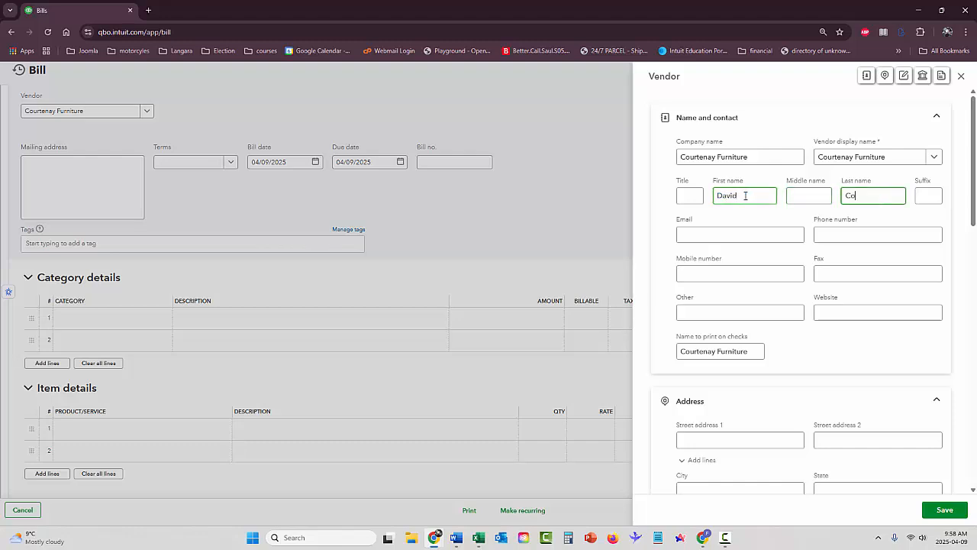
click(688, 237)
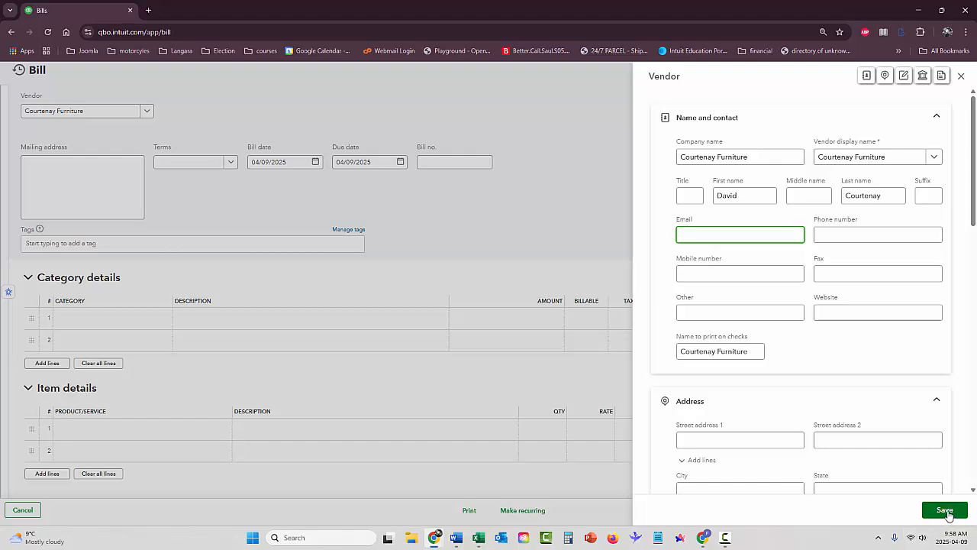
click(944, 512)
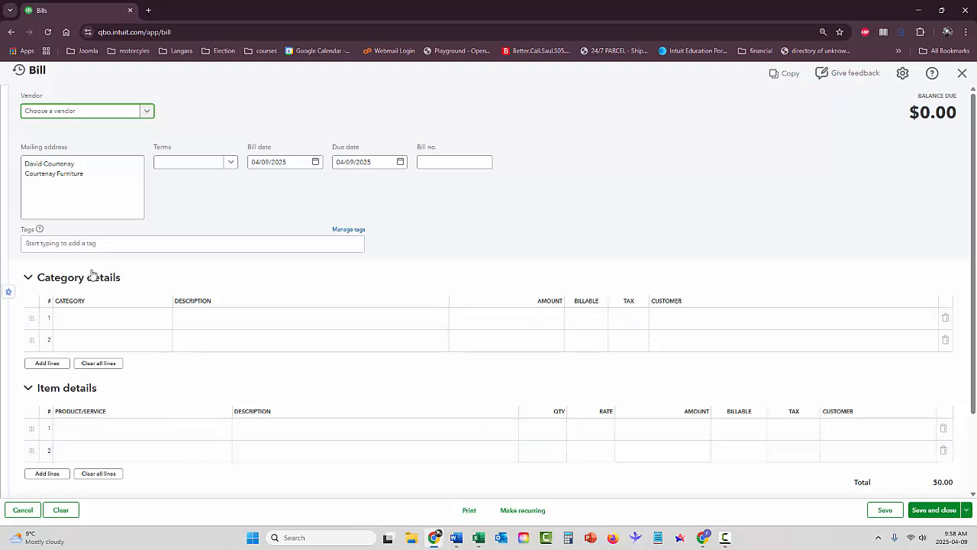
Collapse Item details and browse the category list after typing 'Fur' on line 1
click(29, 391)
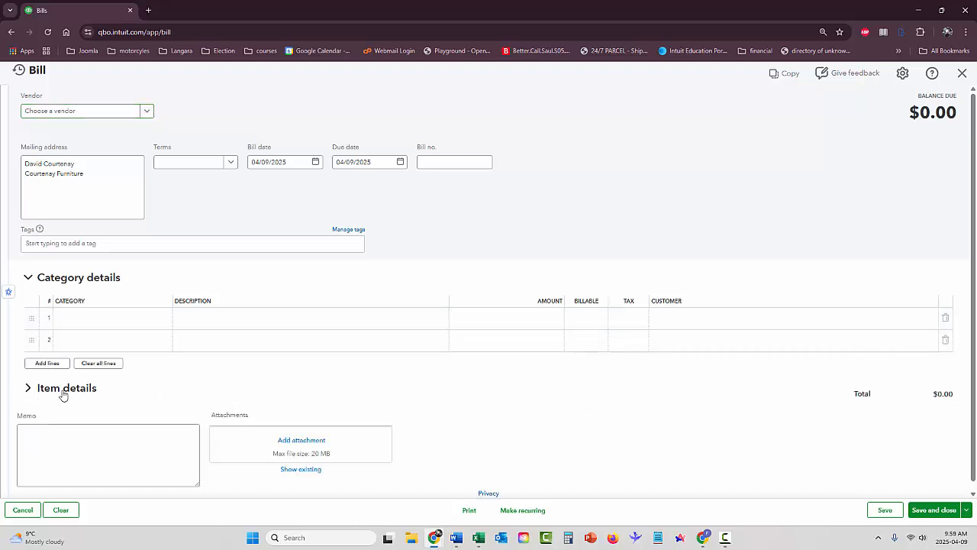
click(116, 321)
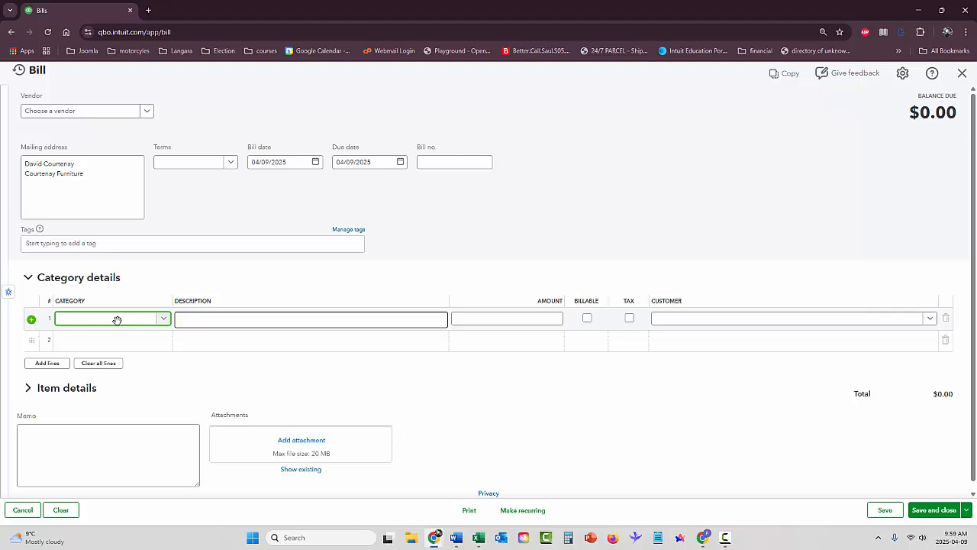
text(Fur)
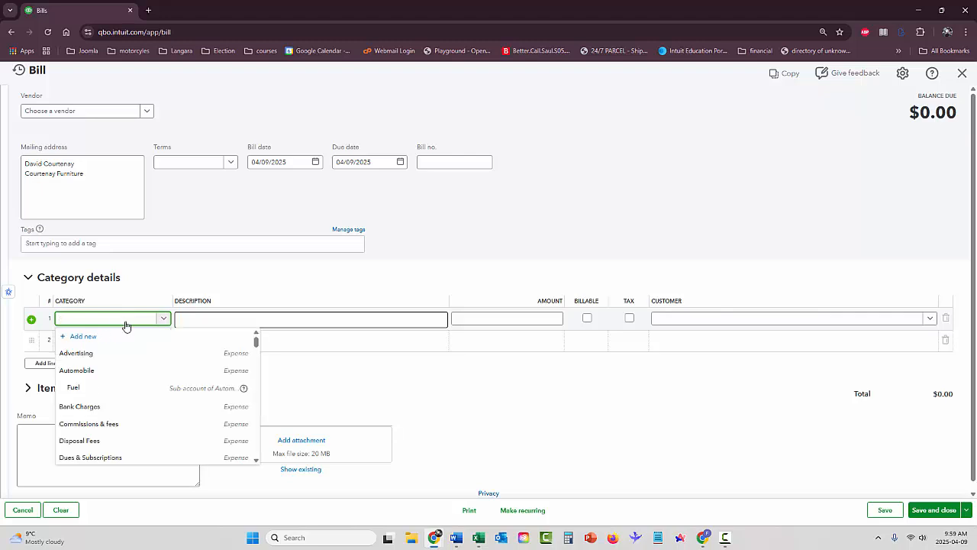
scroll(126, 359, down, 1)
scroll(126, 359, down, 1)
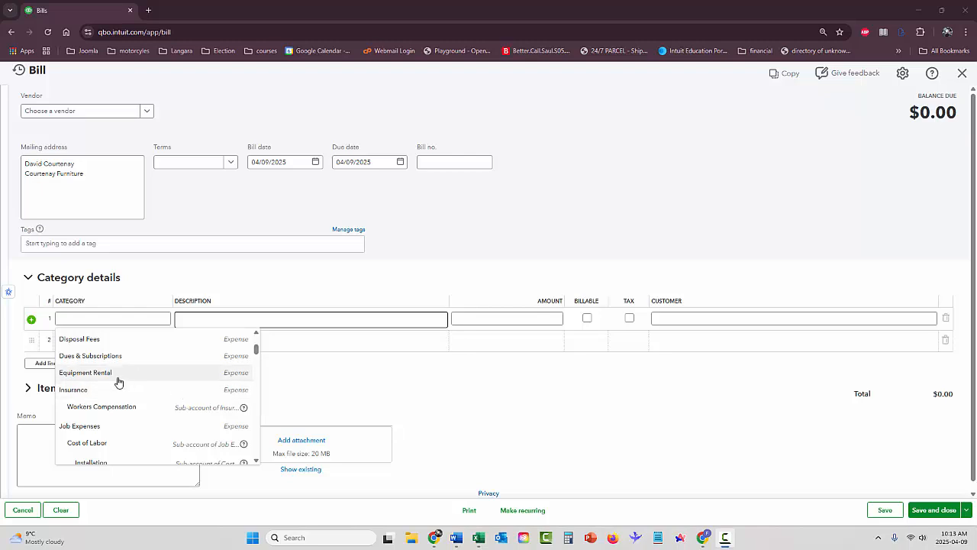
scroll(119, 352, down, 1)
scroll(116, 362, up, 3)
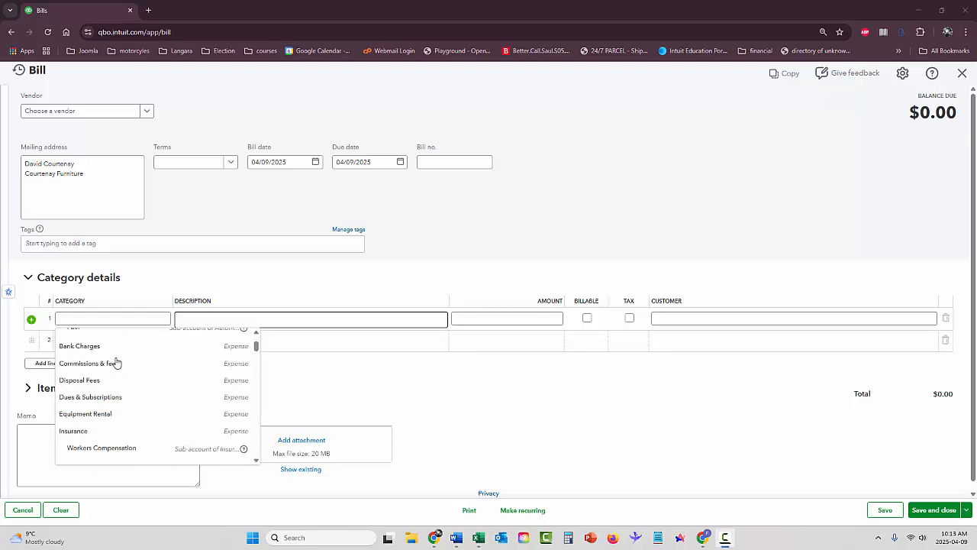
scroll(118, 365, down, 2)
scroll(118, 365, down, 5)
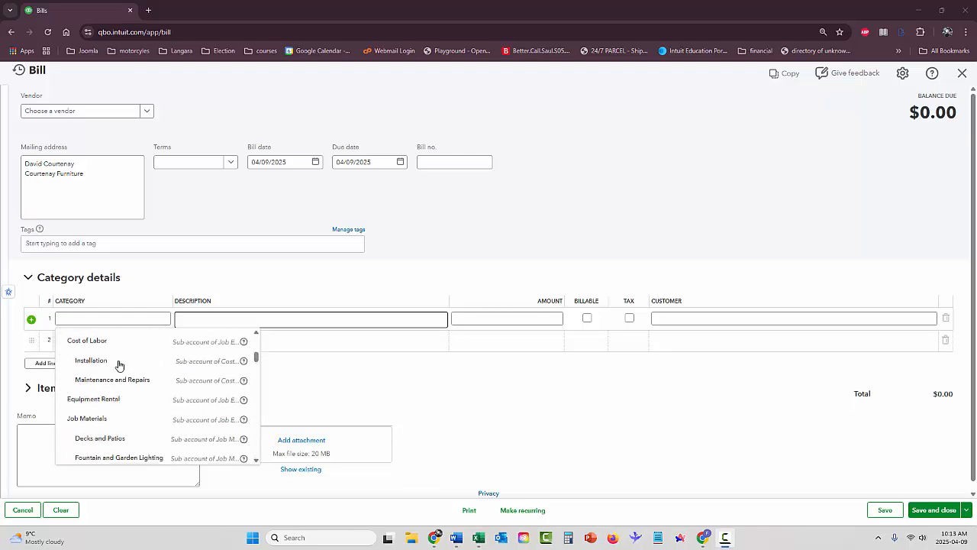
scroll(118, 365, down, 1)
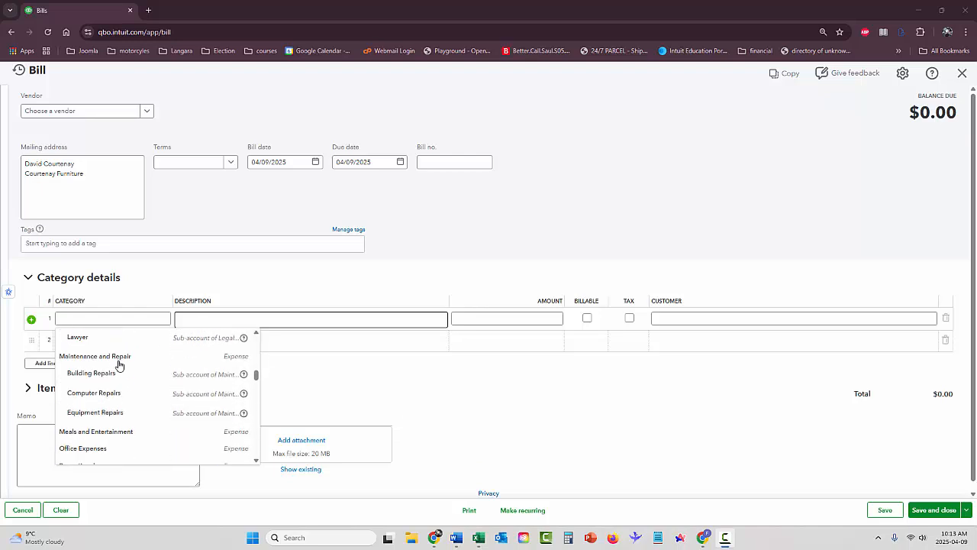
scroll(119, 365, down, 6)
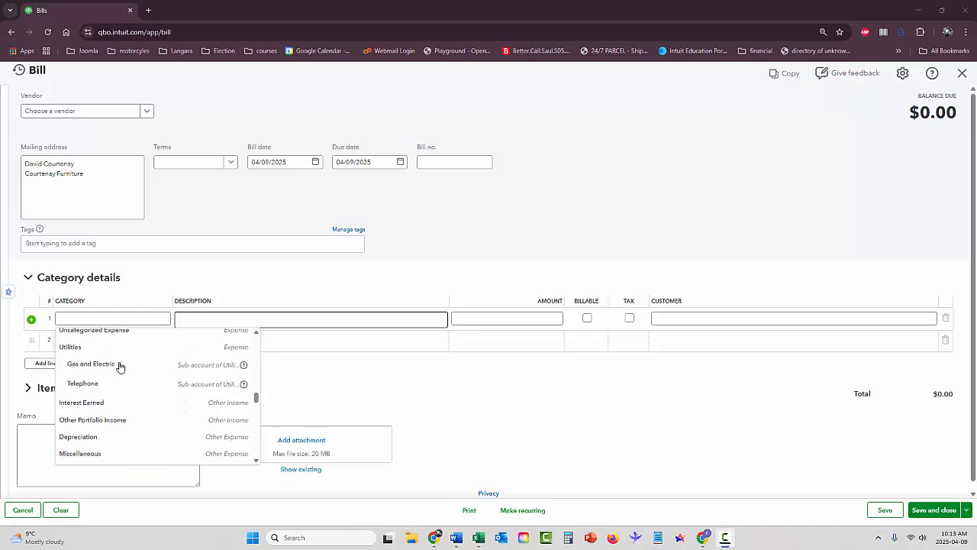
scroll(207, 404, down, 4)
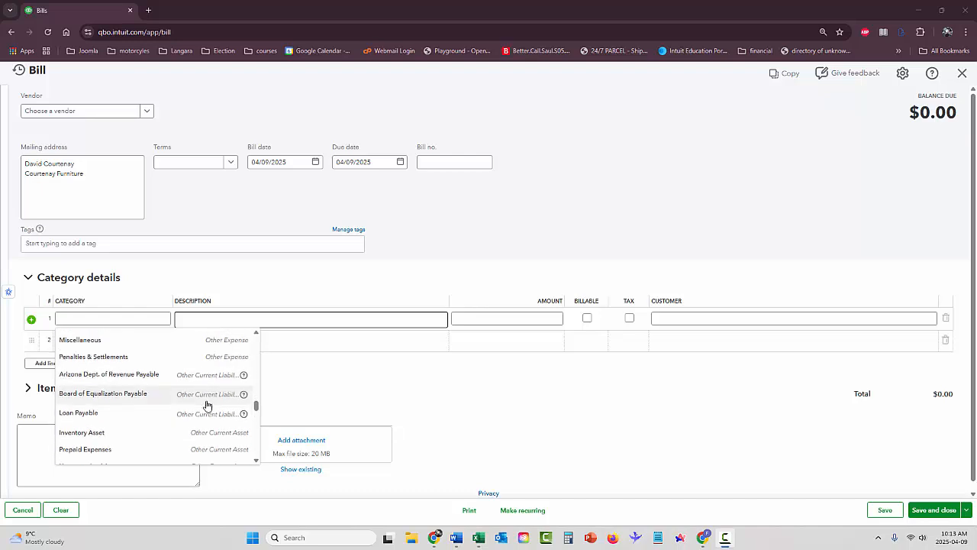
scroll(206, 405, down, 1)
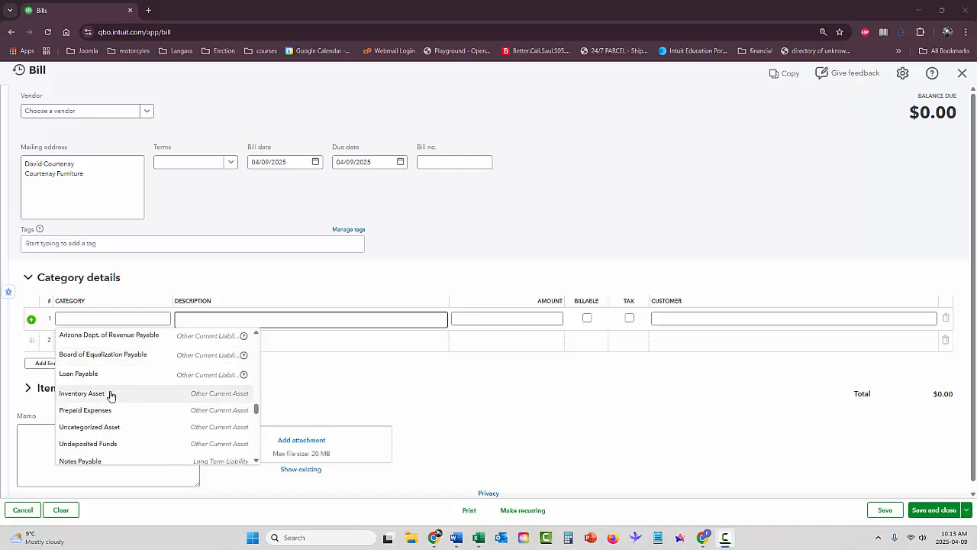
scroll(126, 422, down, 1)
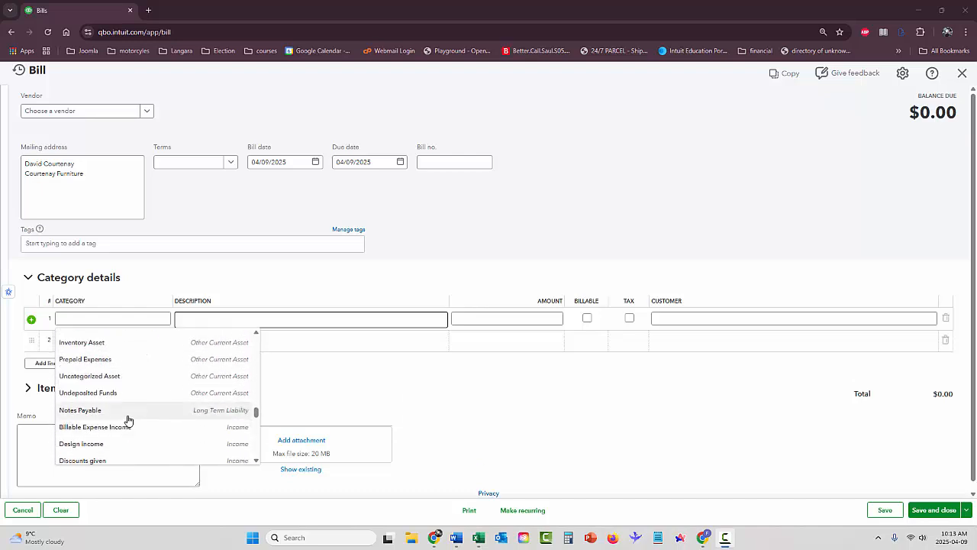
scroll(128, 420, down, 2)
scroll(129, 421, down, 1)
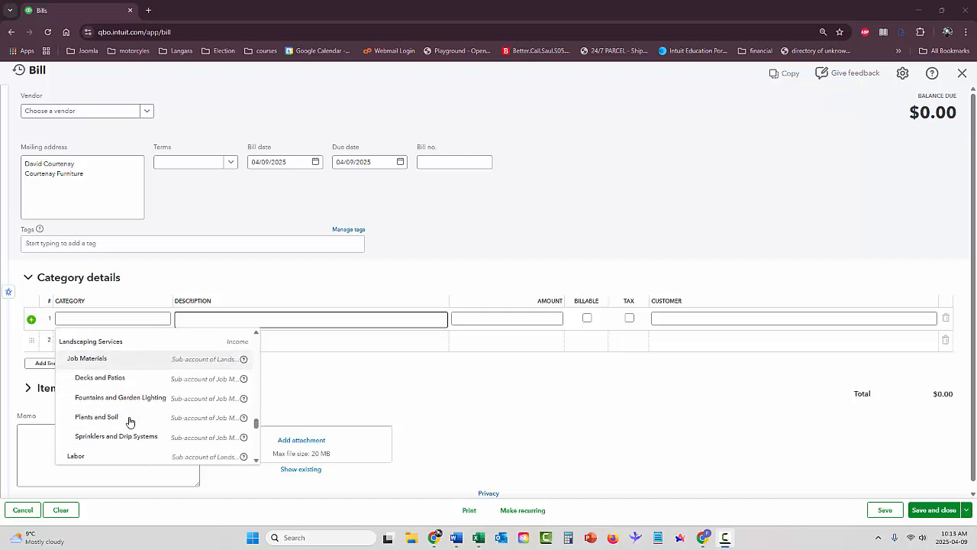
scroll(129, 422, down, 4)
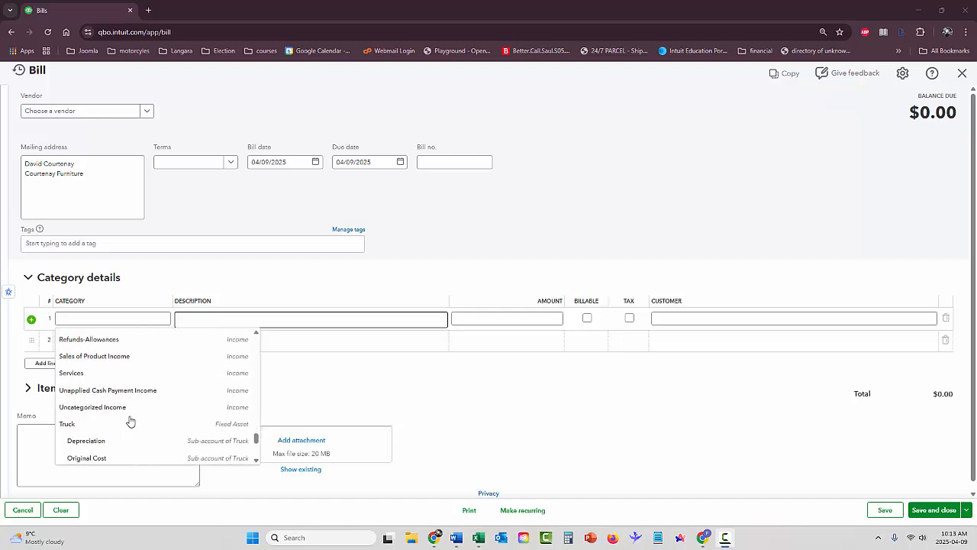
scroll(129, 421, down, 3)
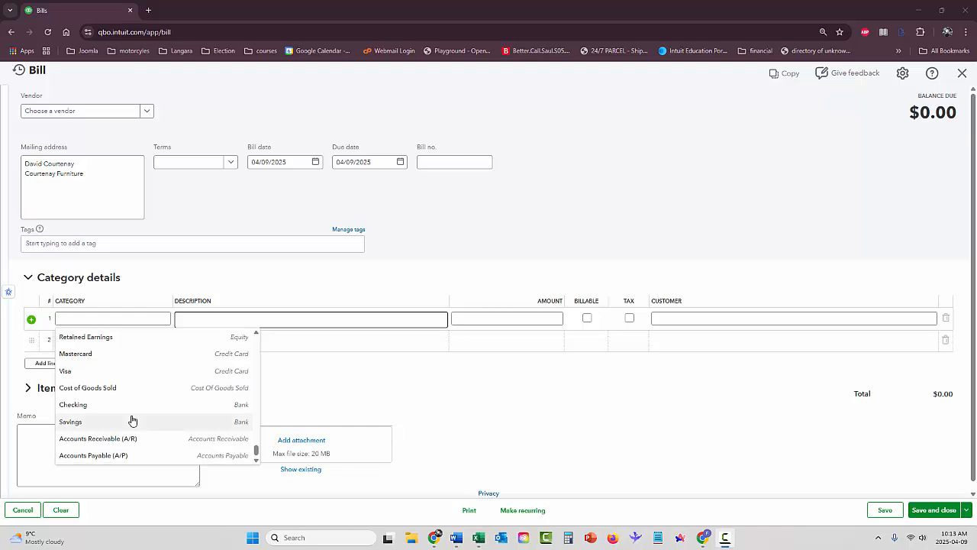
scroll(136, 420, up, 10)
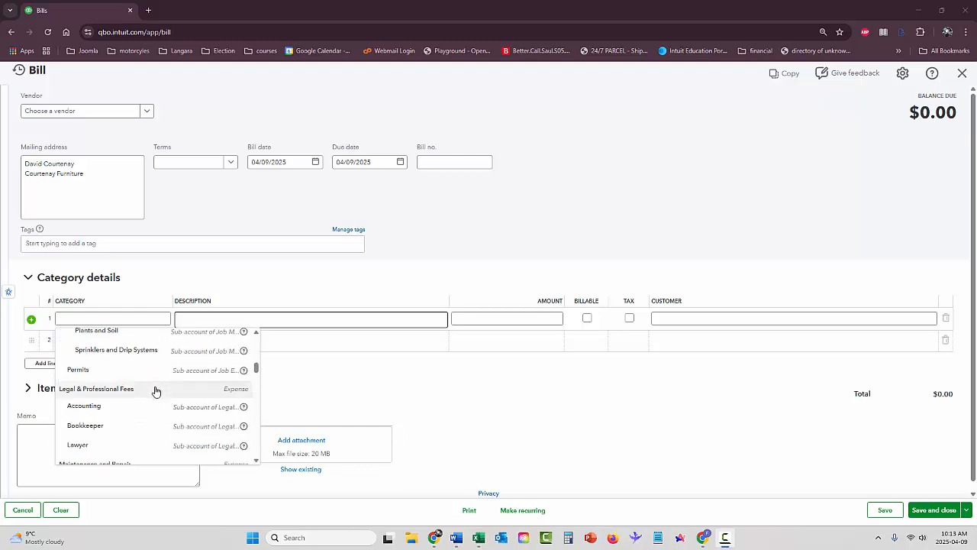
Add 'Furniture & Equipment' as a new account from the first category line
click(129, 323)
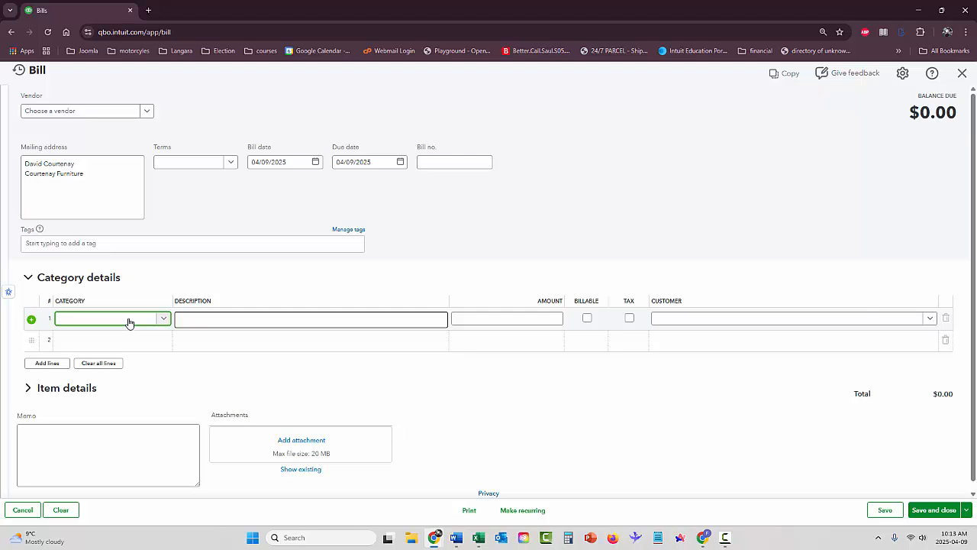
text(R)
key(BackSpace)
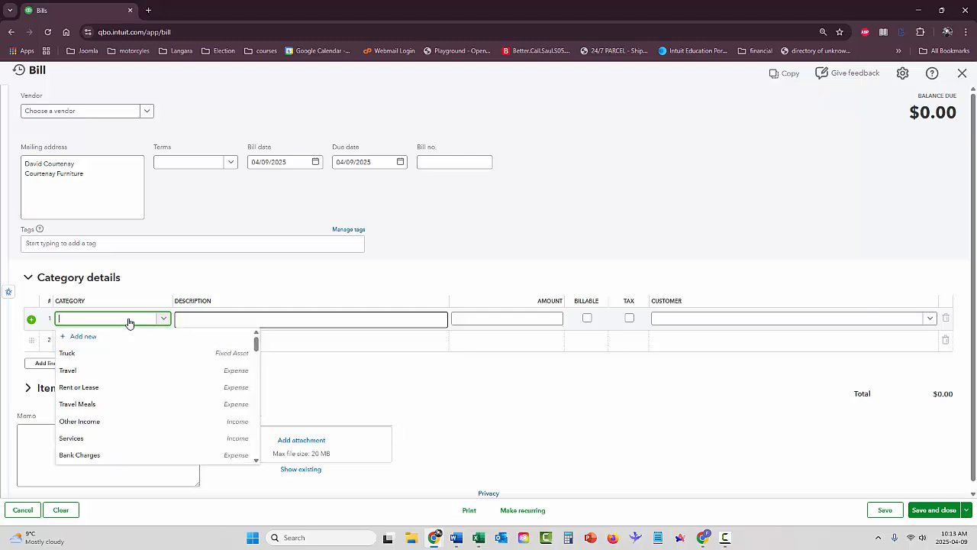
text(Furni)
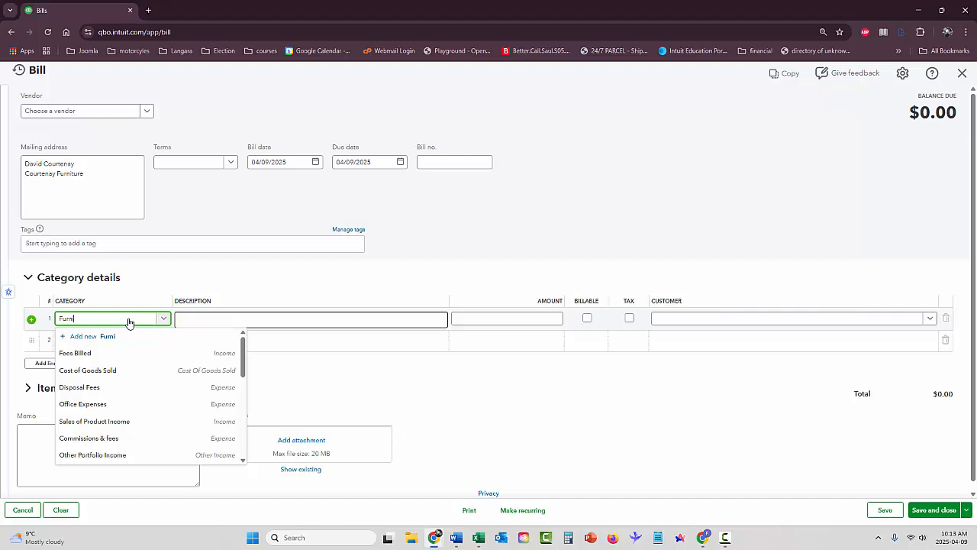
text(ture)
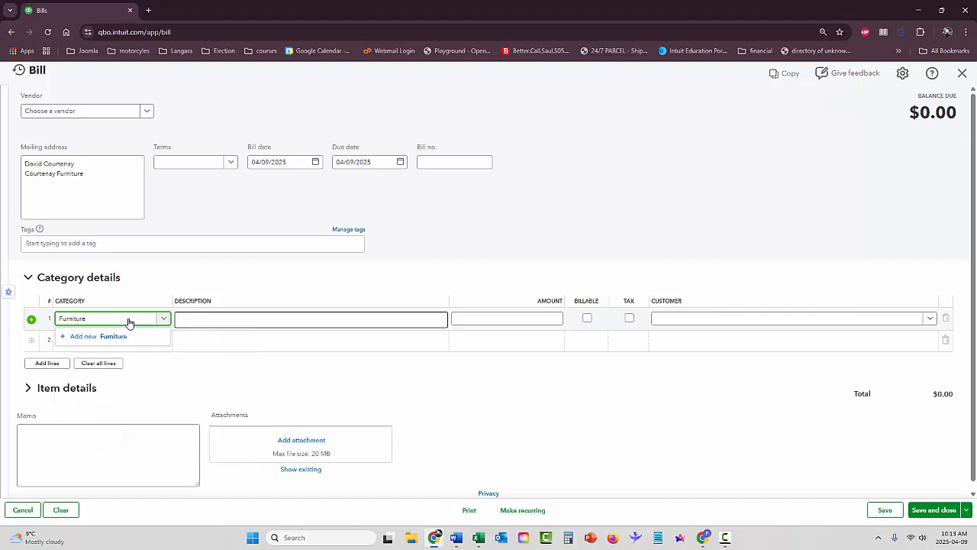
text( & Equipment)
key(Return)
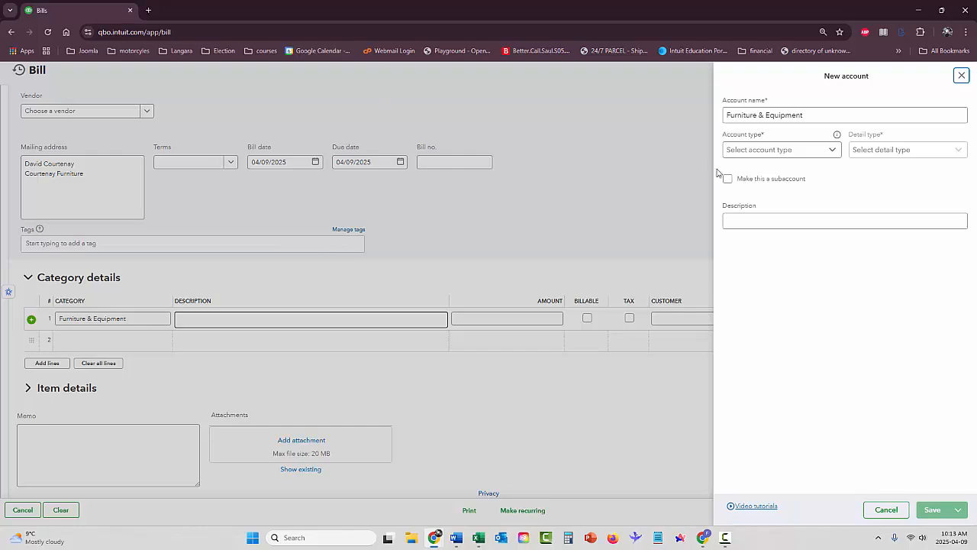
Save the new account as Fixed Assets type with detail type Fixed Asset Furniture
click(741, 157)
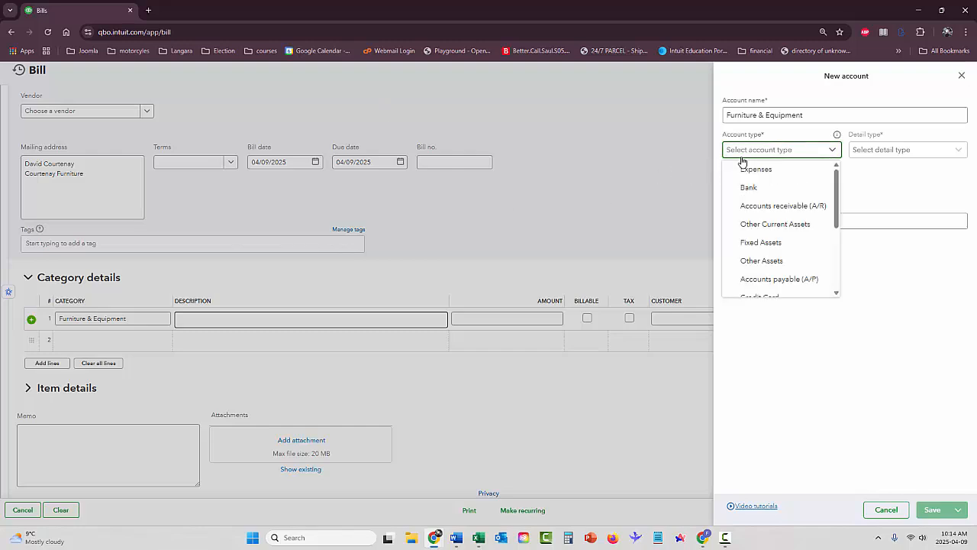
click(760, 243)
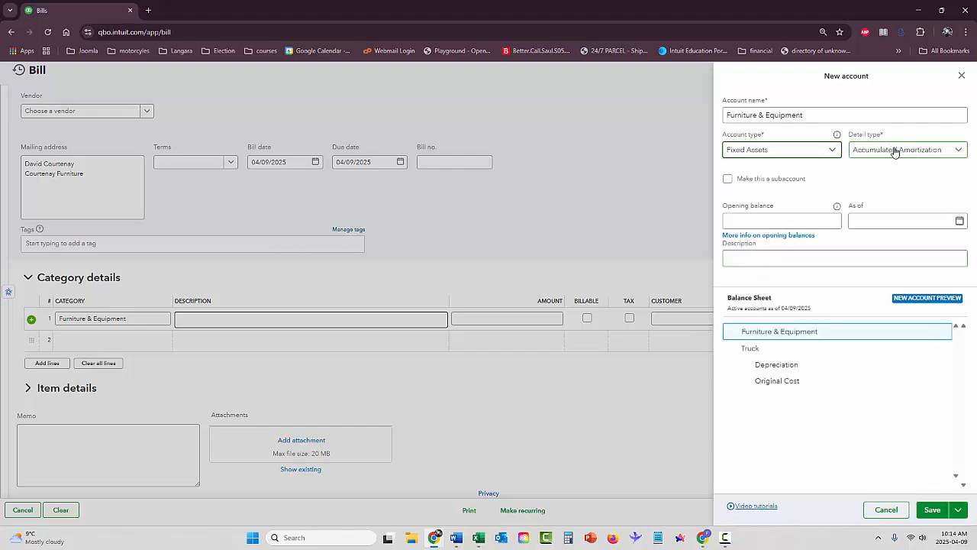
click(887, 156)
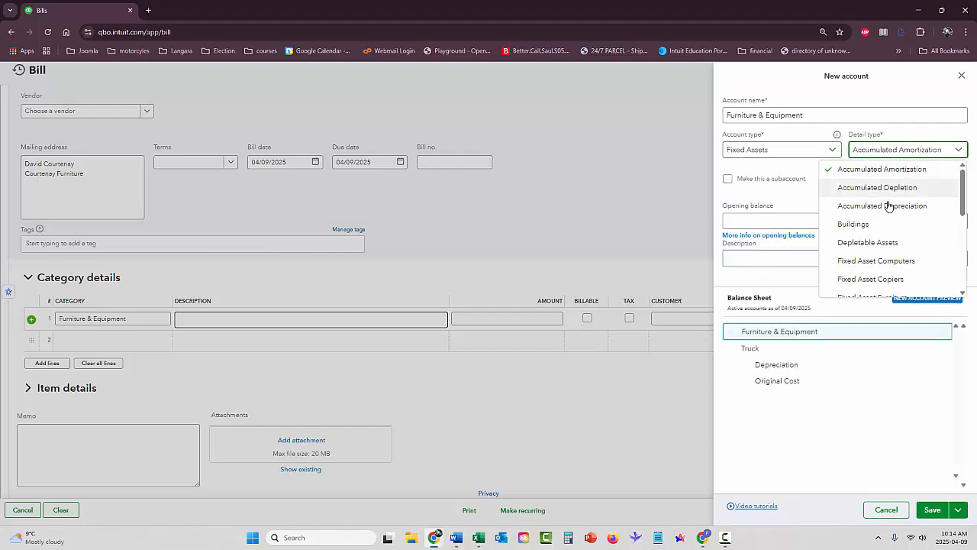
scroll(886, 205, down, 1)
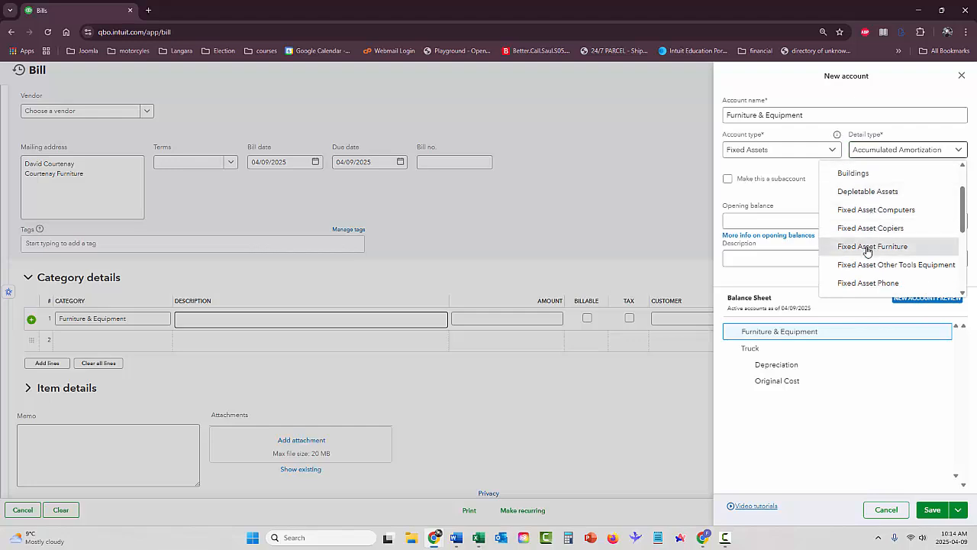
click(869, 246)
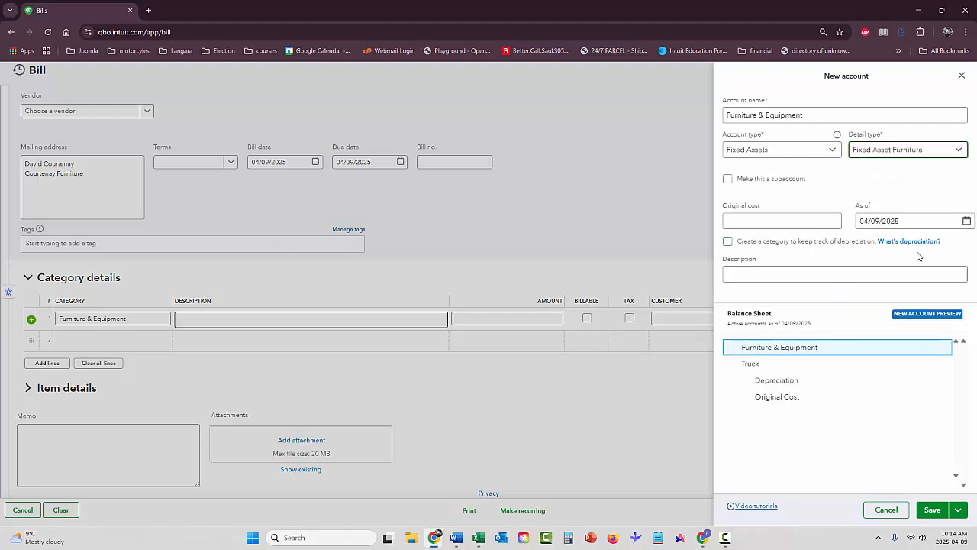
click(742, 222)
click(933, 510)
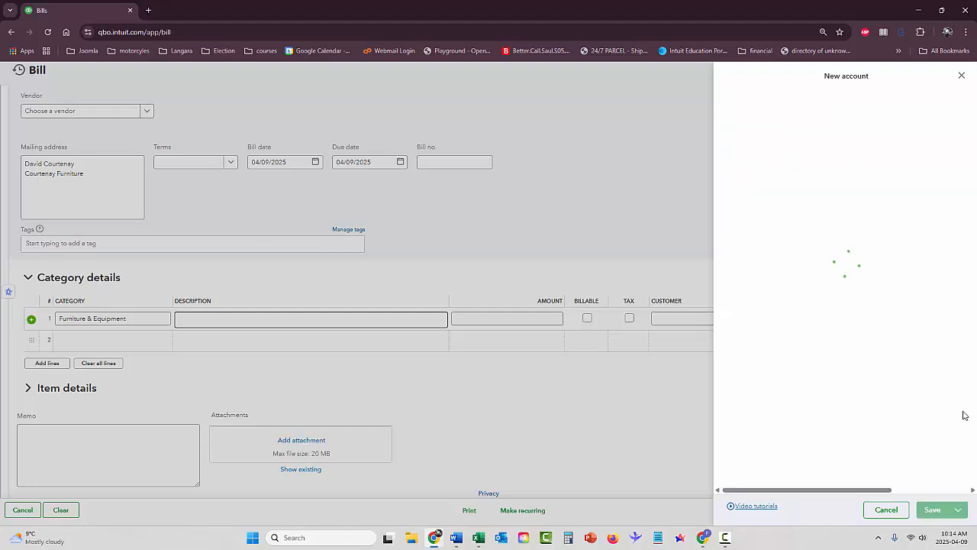
click(516, 323)
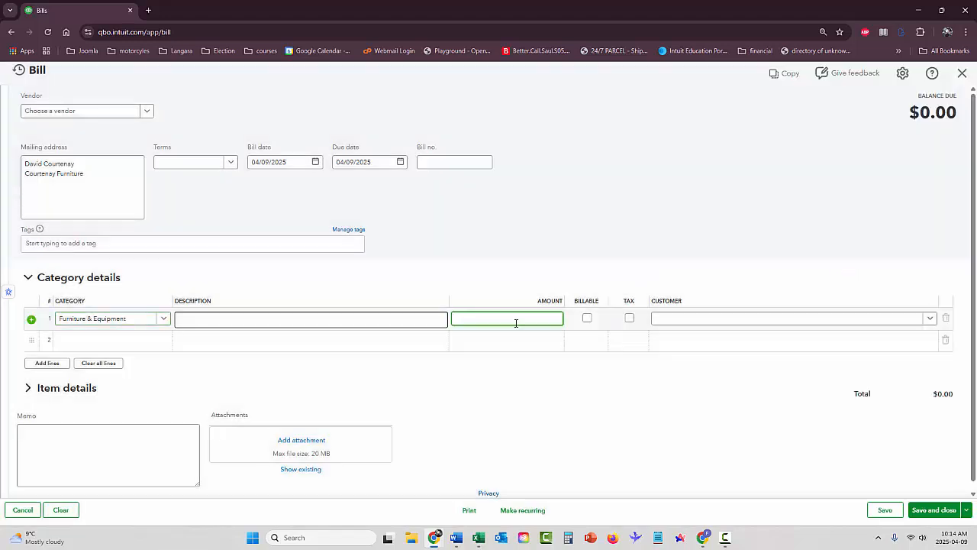
Charge $229.95 to line 1, enter bill number CFL997 and choose Net 30 terms
text(229.5)
click(671, 324)
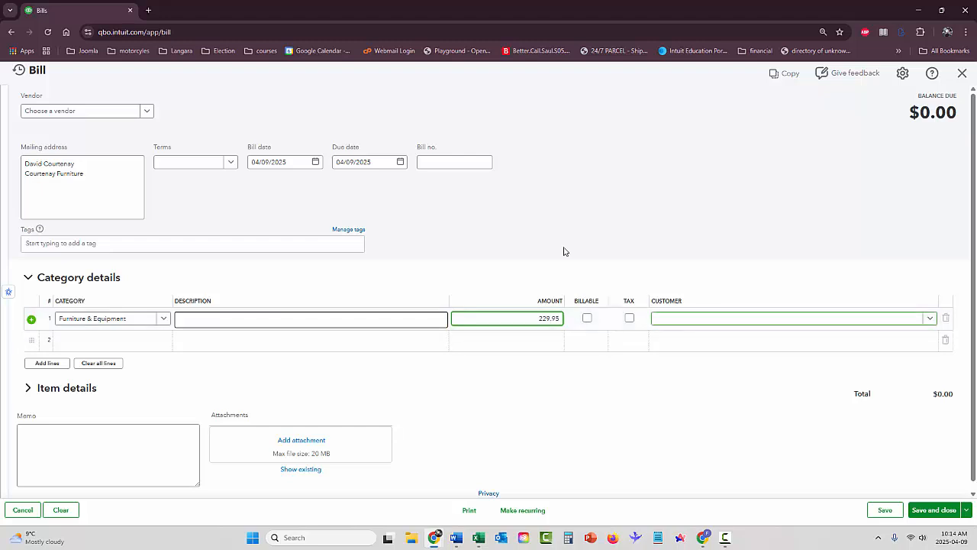
click(278, 166)
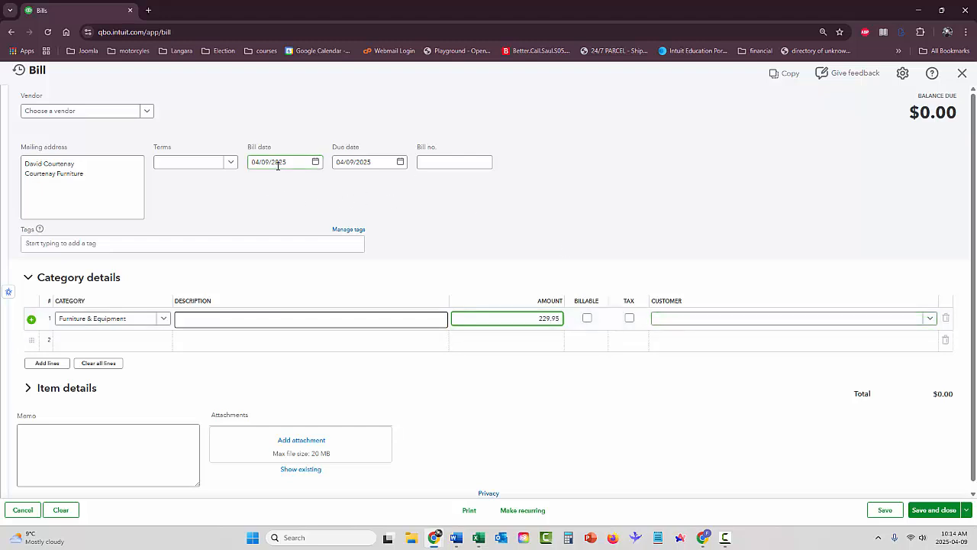
click(468, 160)
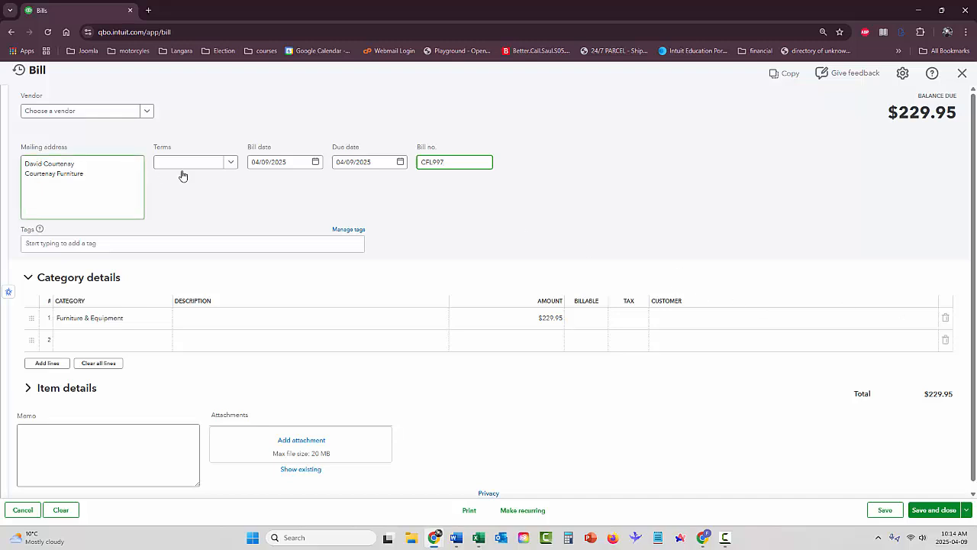
click(230, 163)
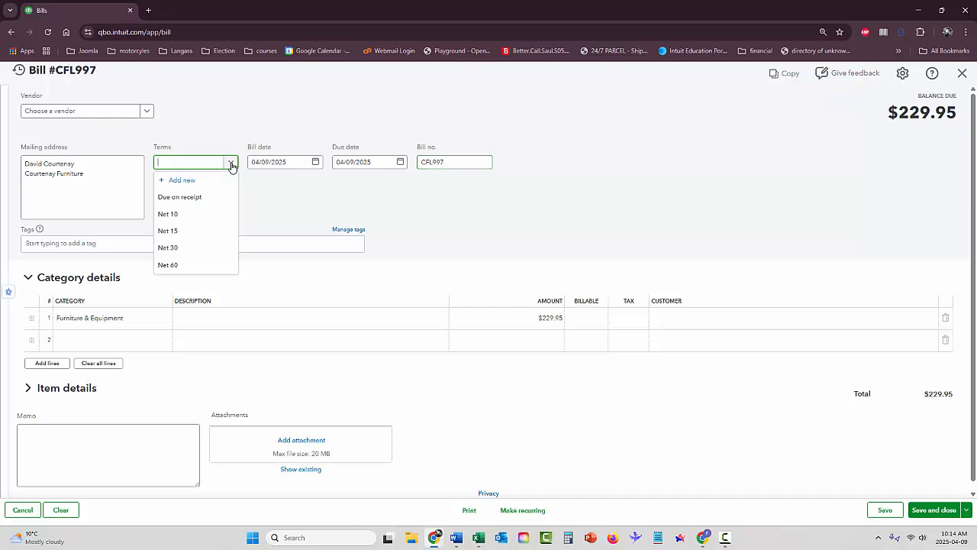
click(182, 247)
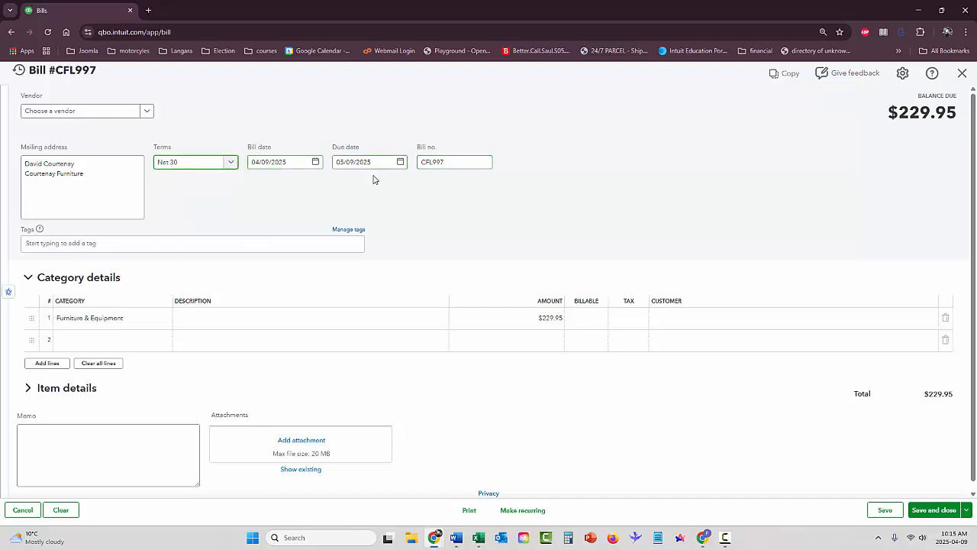
scroll(426, 216, down, 1)
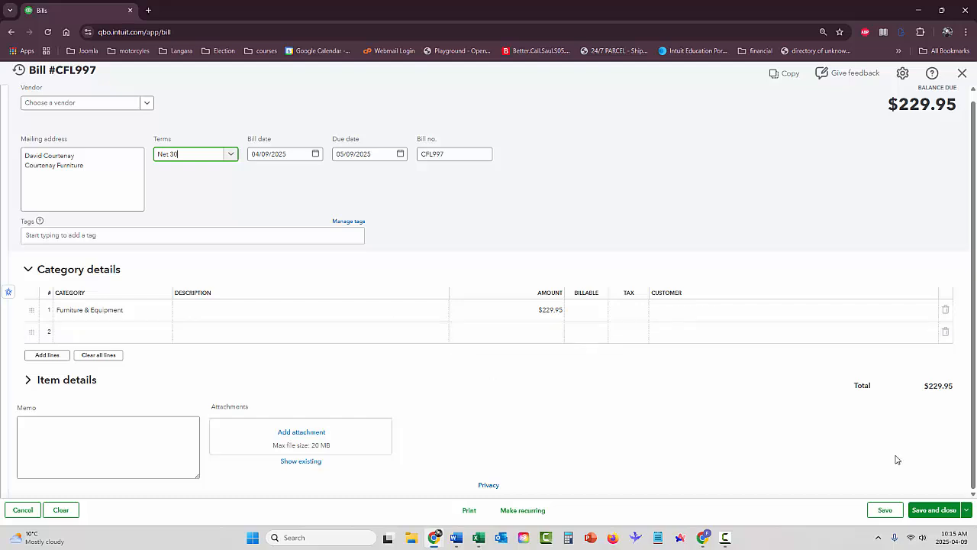
Save bill CFL997, bringing the unpaid bills to seven totalling $2,232.62
click(939, 513)
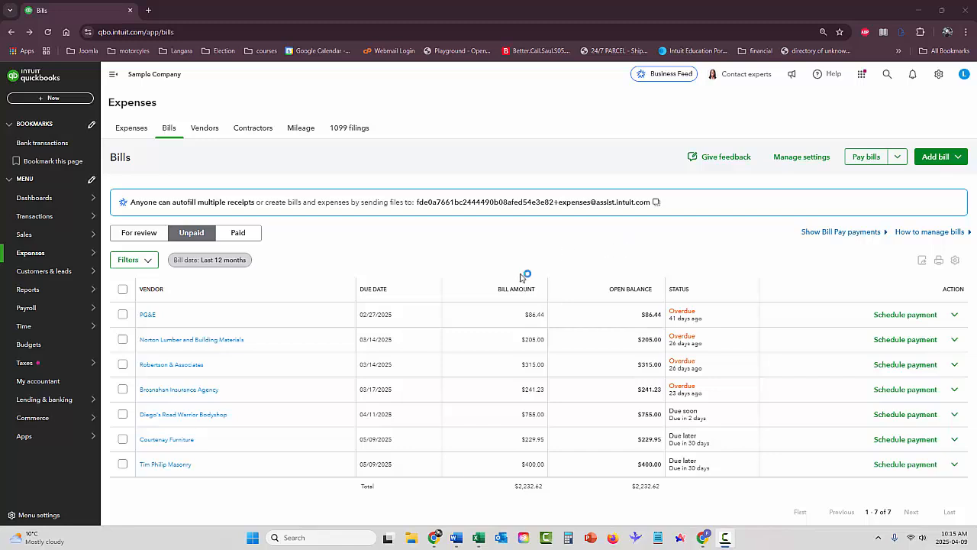
Star the Journal report as a favourite and open it for April 1–9, 2025
click(30, 293)
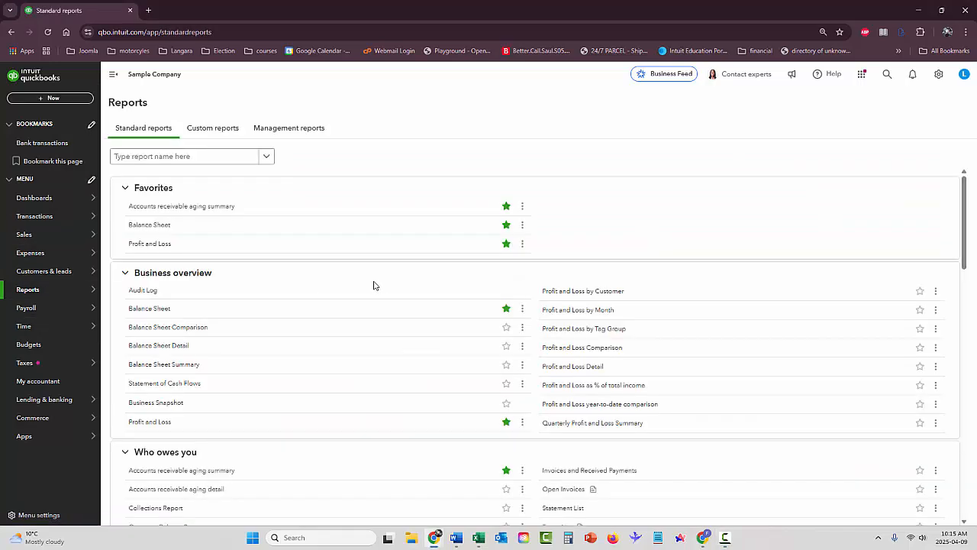
scroll(373, 286, down, 10)
scroll(365, 291, down, 8)
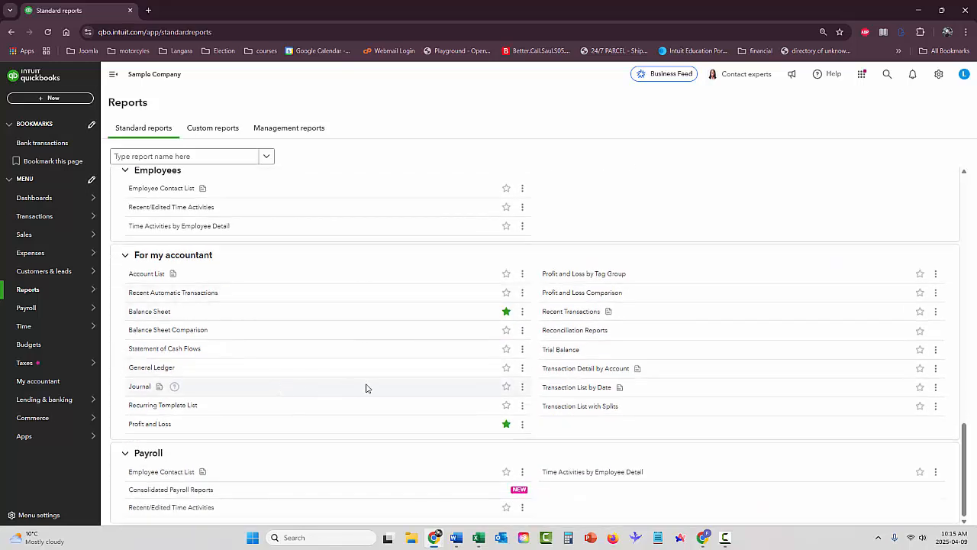
click(506, 386)
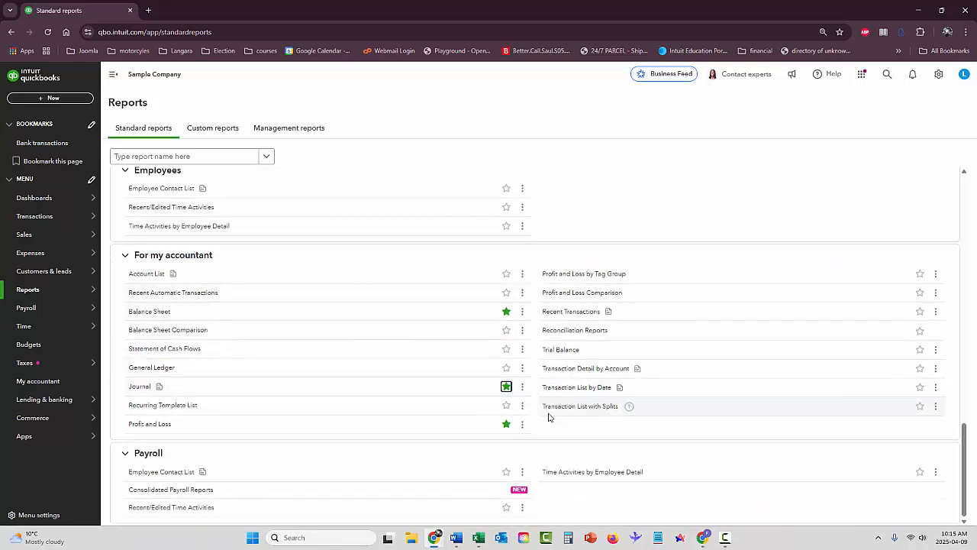
click(139, 388)
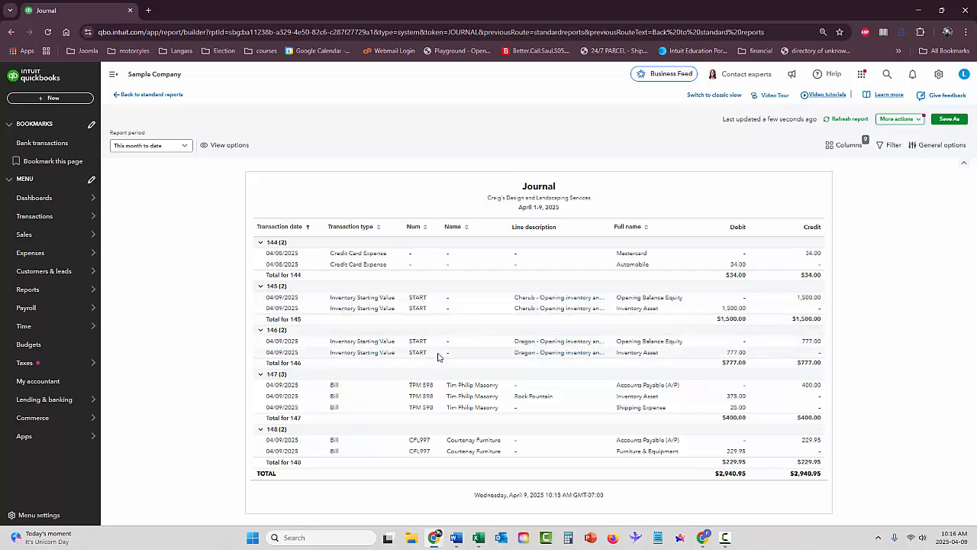
click(380, 342)
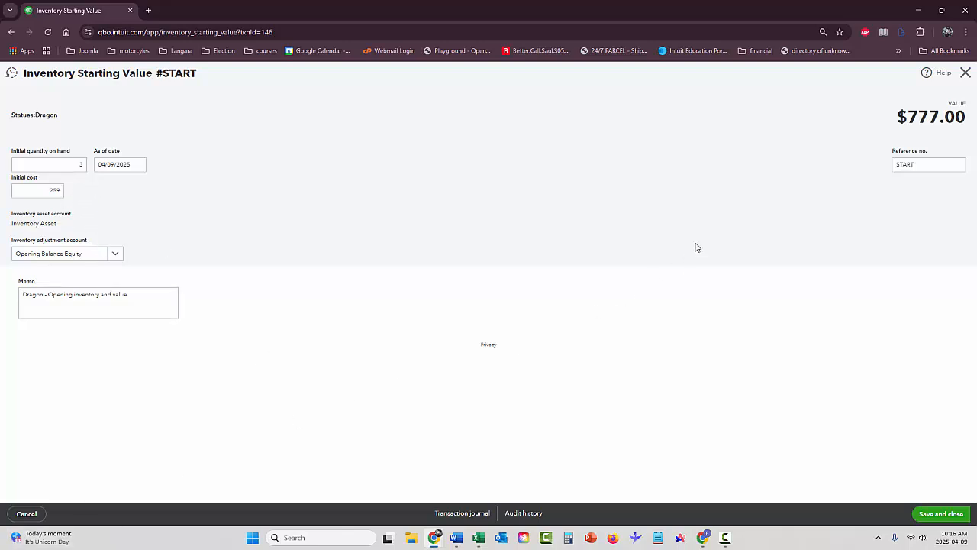
click(967, 78)
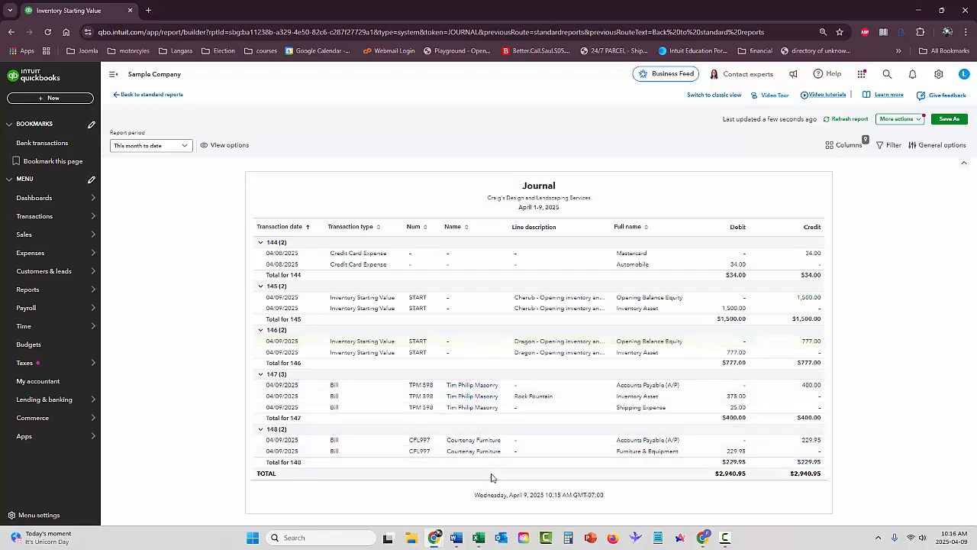
click(334, 389)
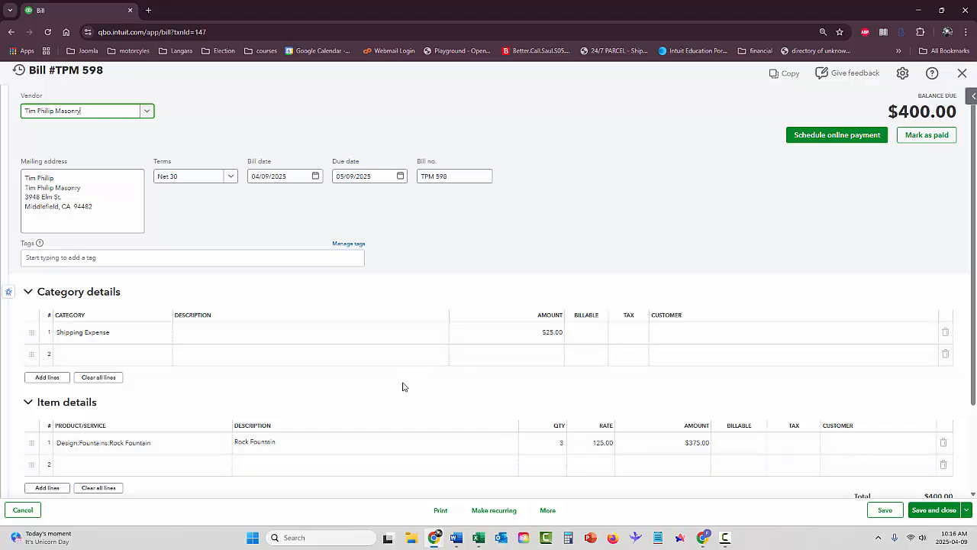
click(963, 74)
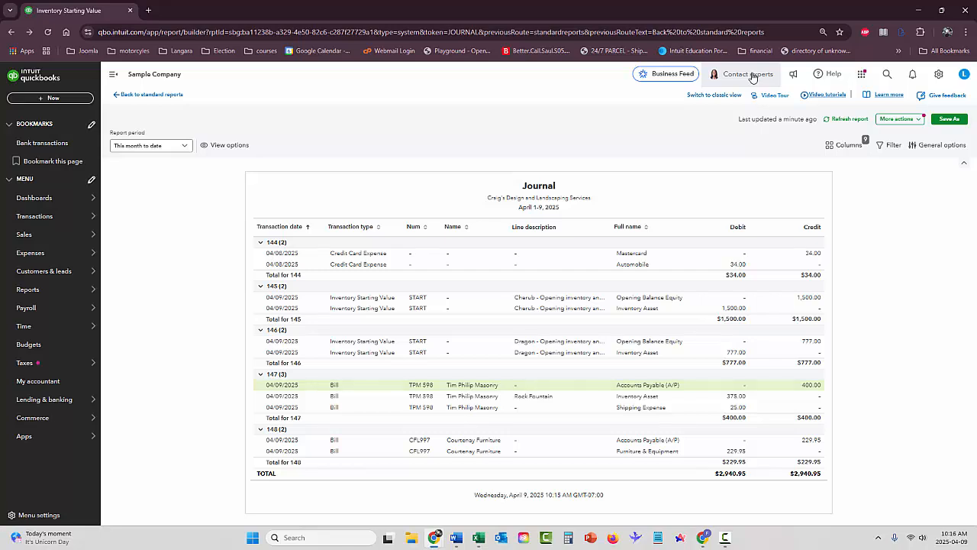
Filter the advanced transaction search to Bills, then open and close bill CFL997
click(887, 77)
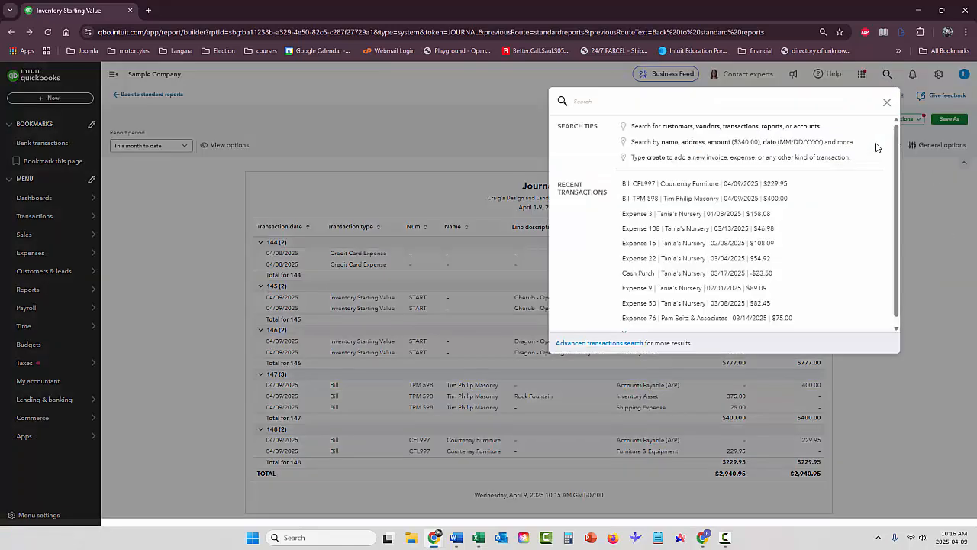
click(577, 342)
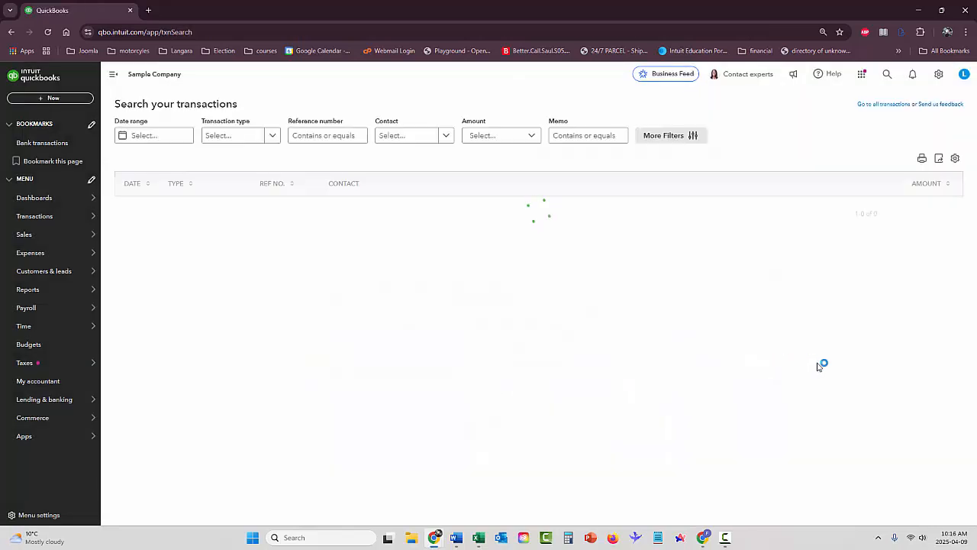
click(269, 135)
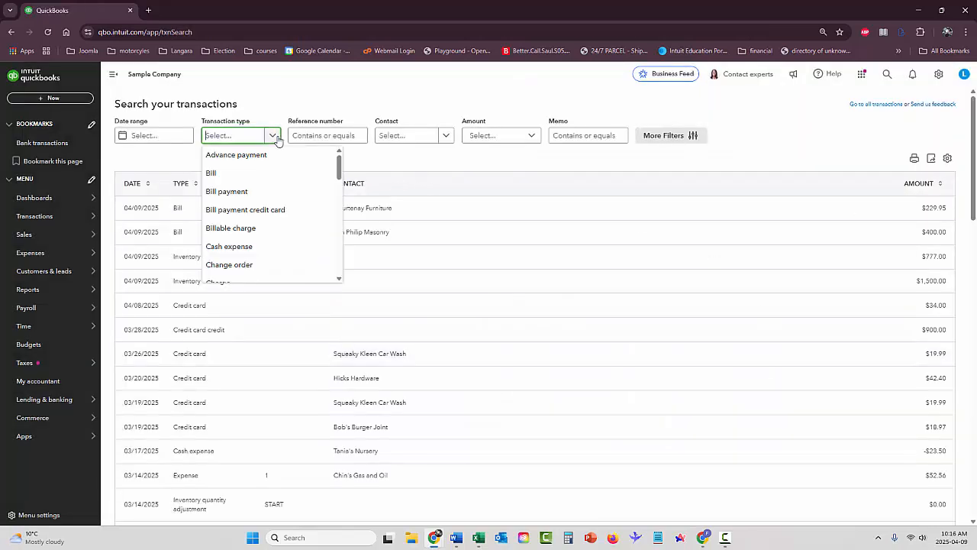
click(233, 177)
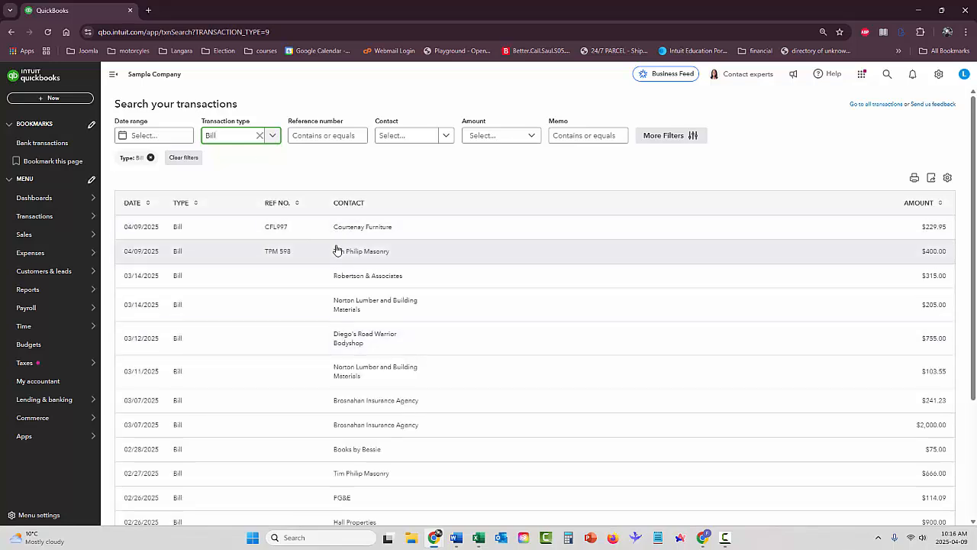
click(284, 228)
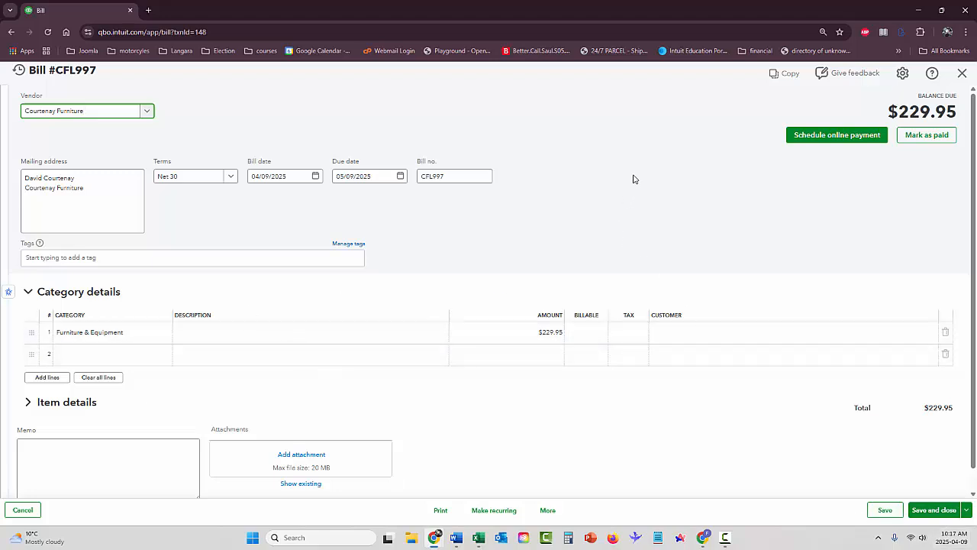
click(962, 73)
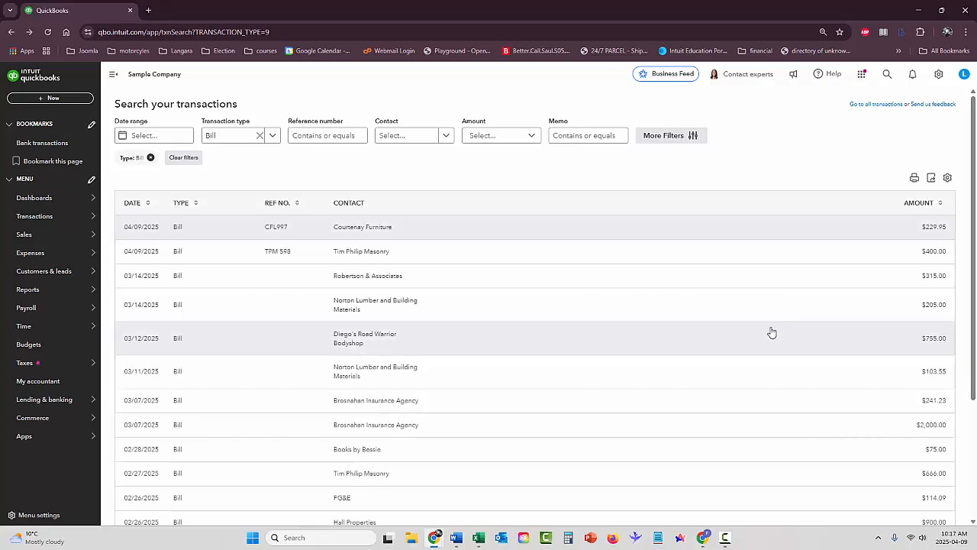